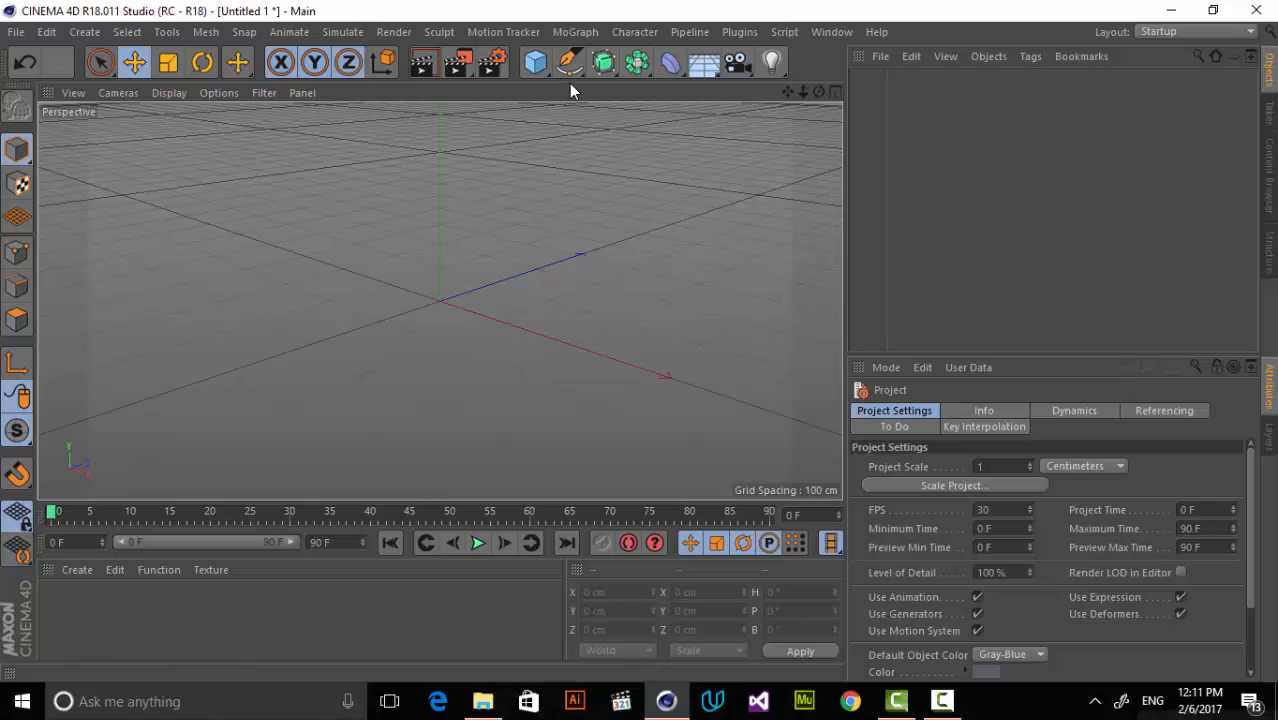
Add a Text spline and move it along the X axis to about -167 cm.
click(568, 70)
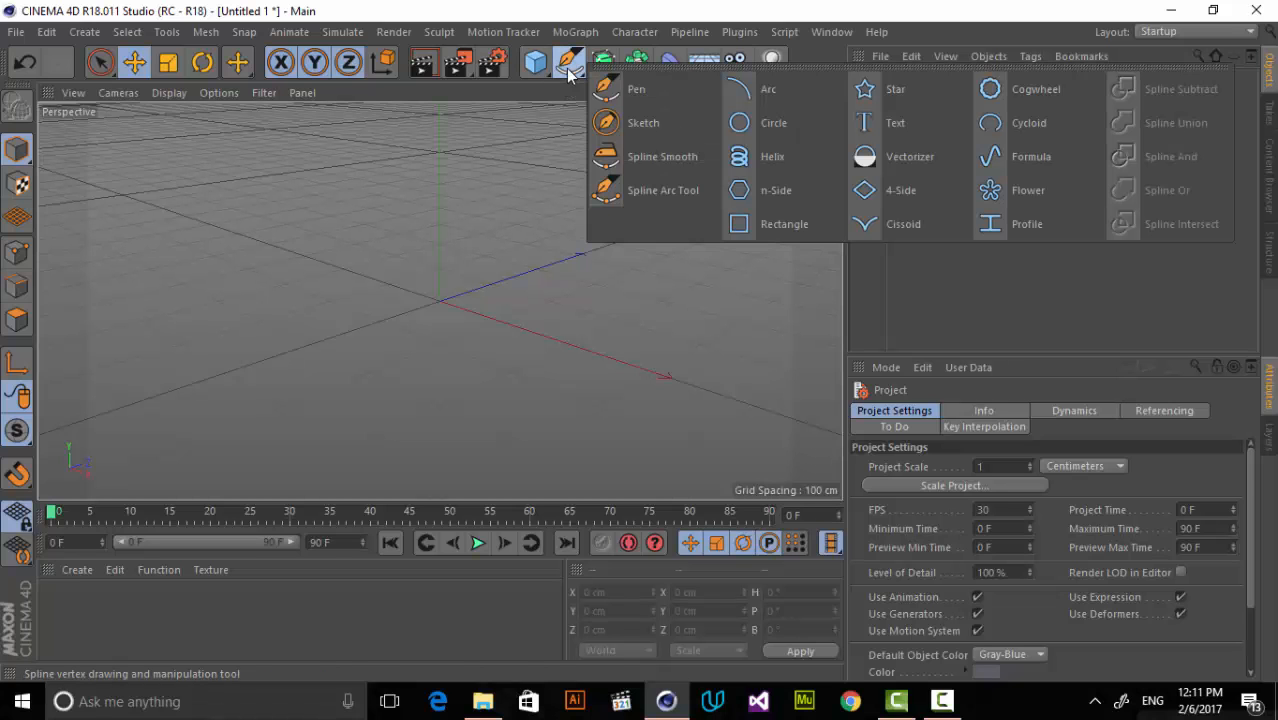
click(922, 121)
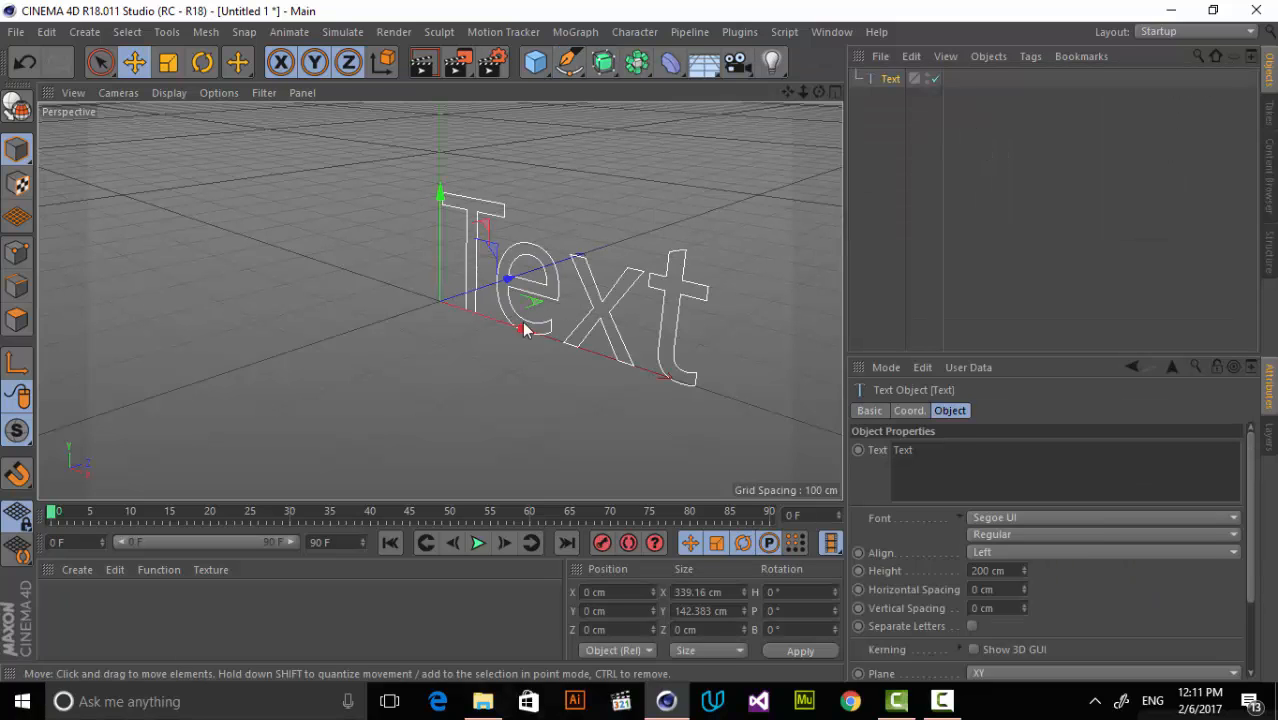
drag(525, 330, 433, 300)
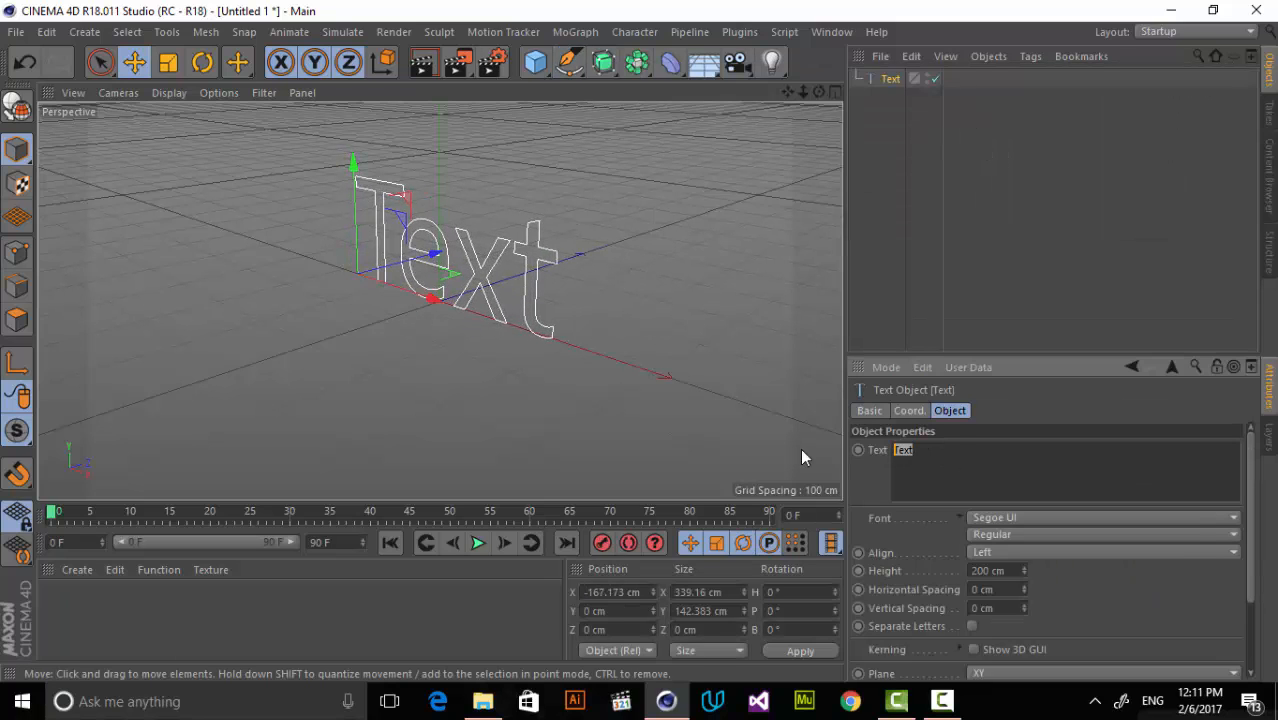
Change the text spline's wording to BREAK.
key(r)
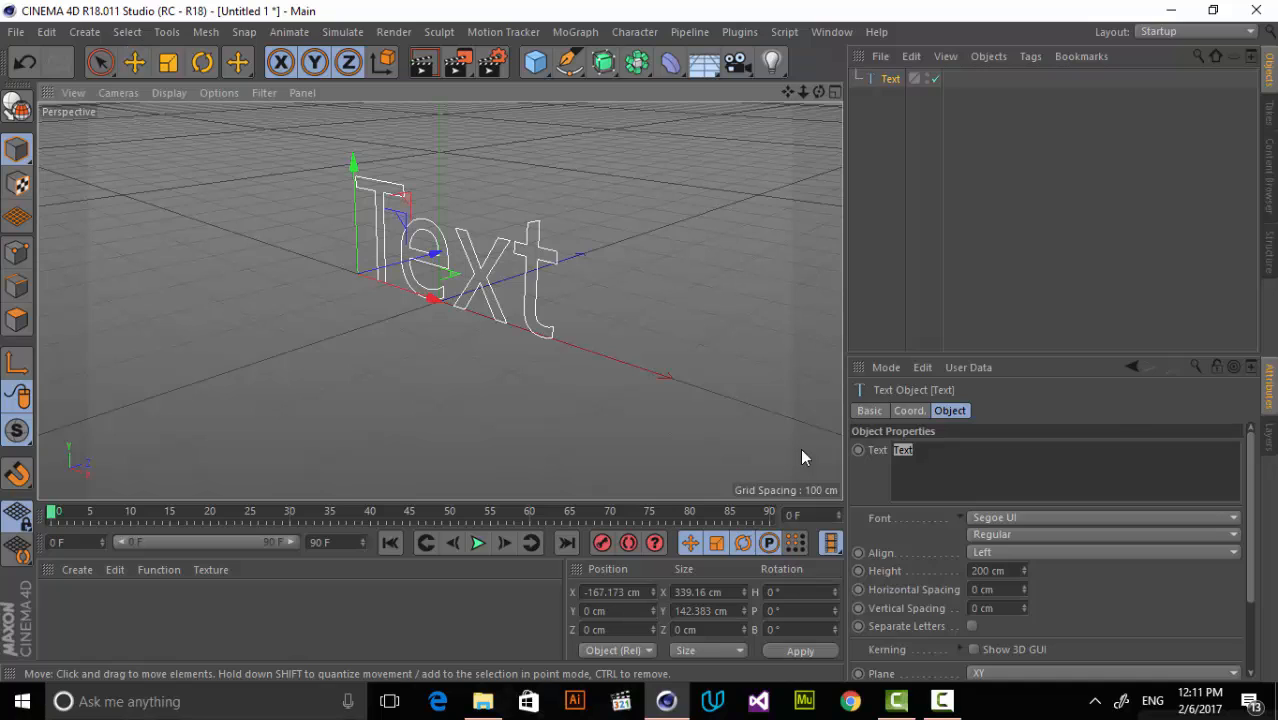
key(e)
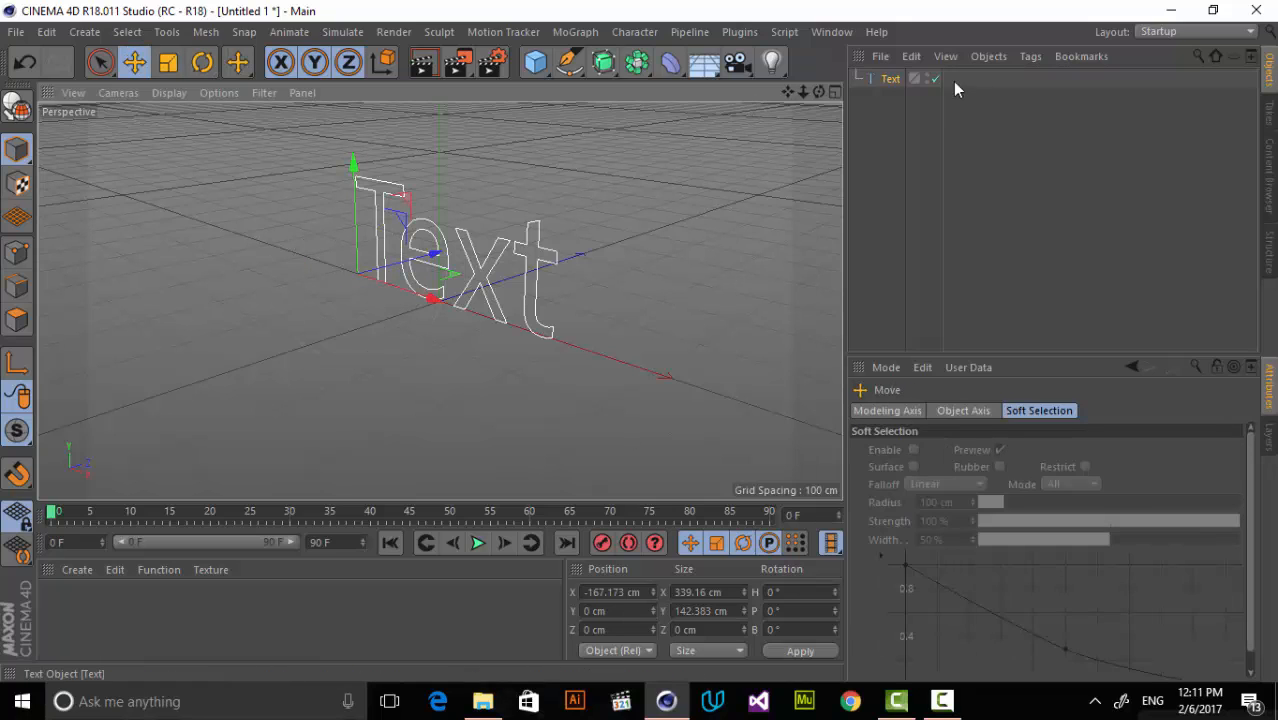
click(890, 78)
click(980, 458)
drag(980, 458, 892, 457)
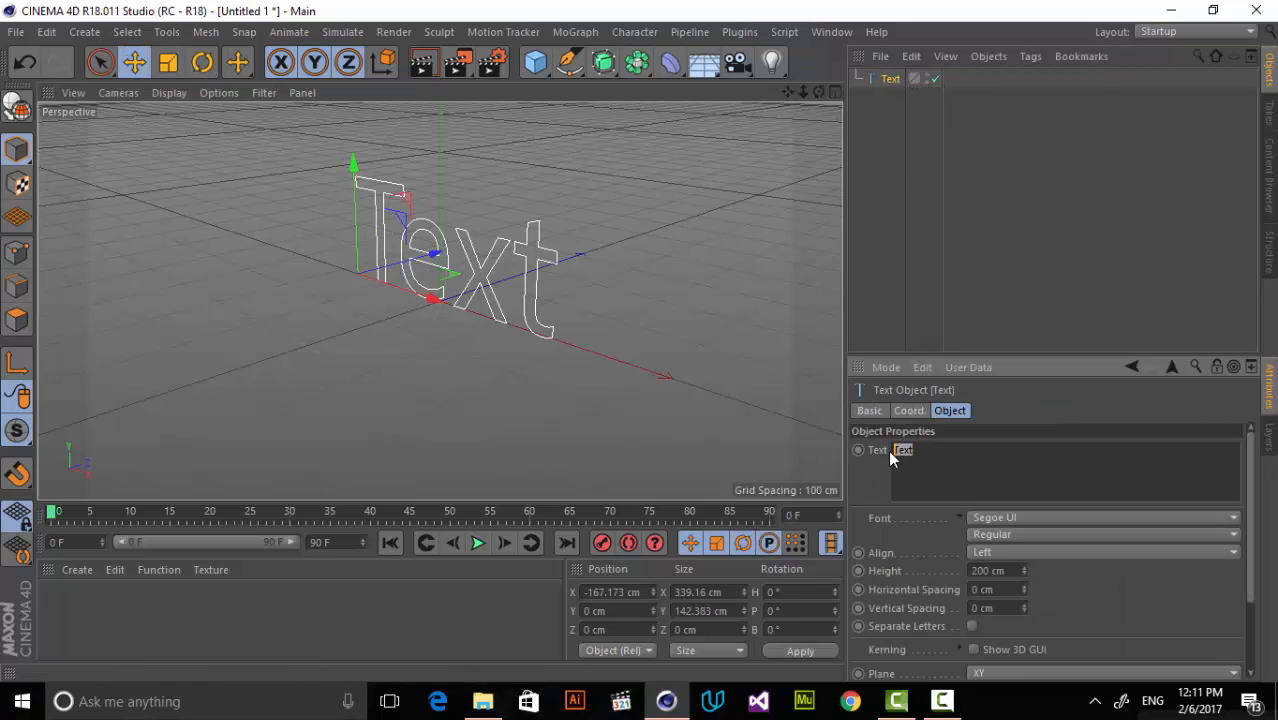
text(EAK)
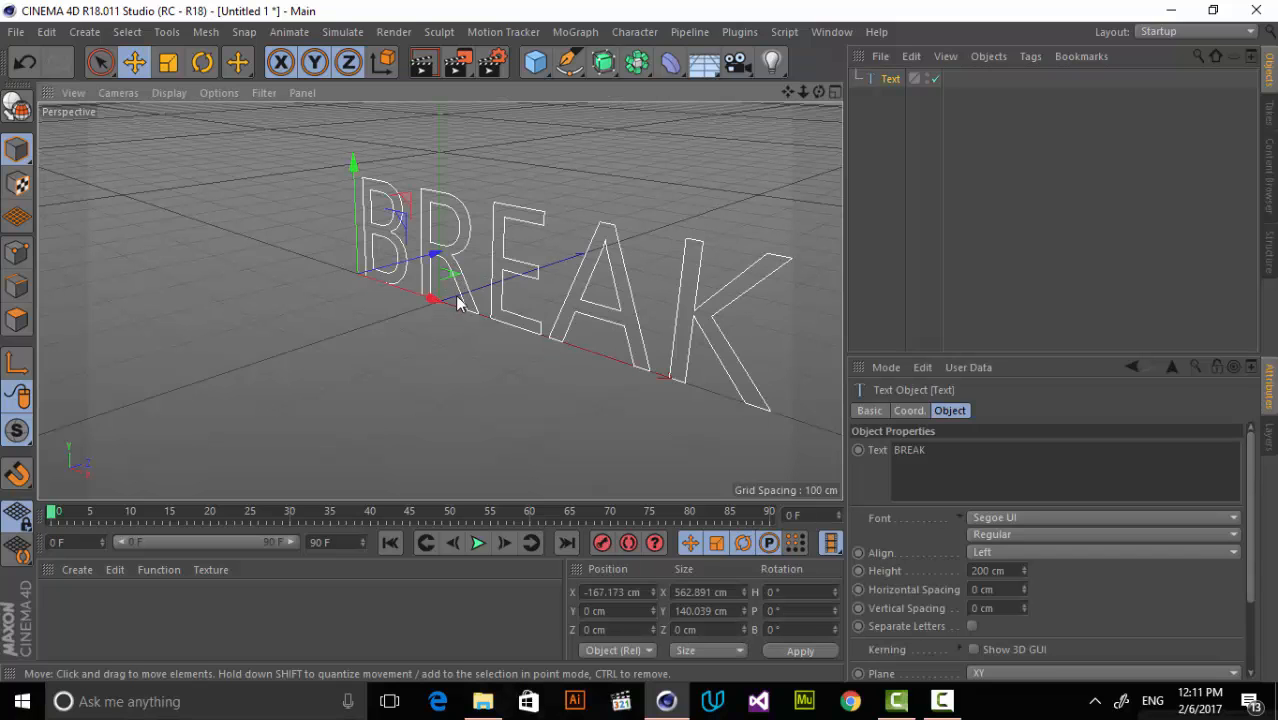
Set the BREAK text's font style to Bold and roughly centre it by moving it along X to about -331 cm.
drag(458, 303, 395, 298)
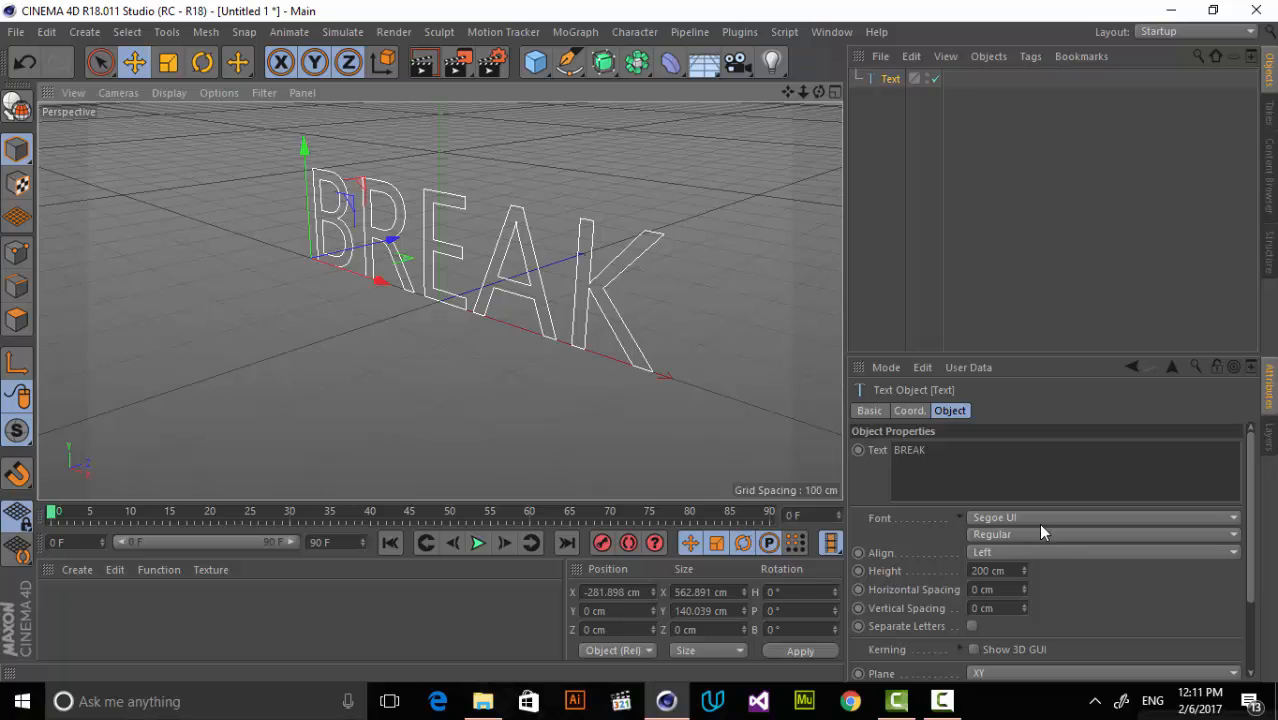
click(1040, 533)
click(1007, 558)
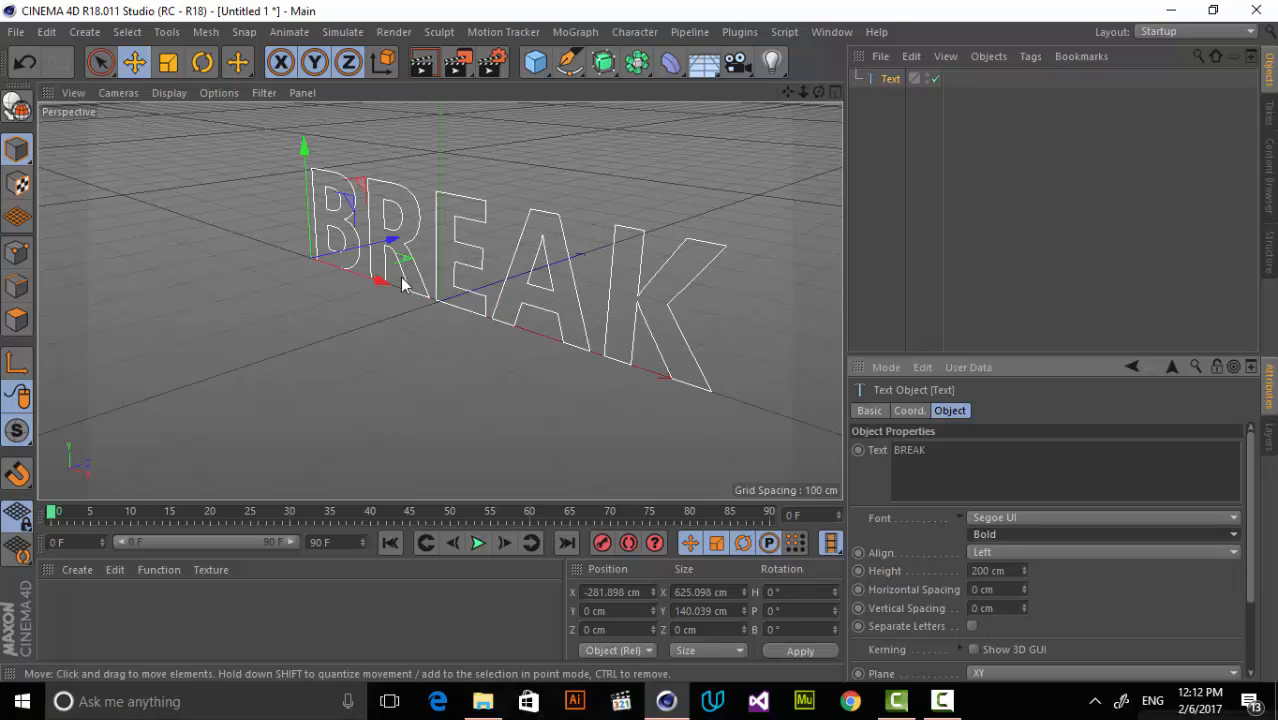
drag(383, 281, 362, 275)
click(786, 115)
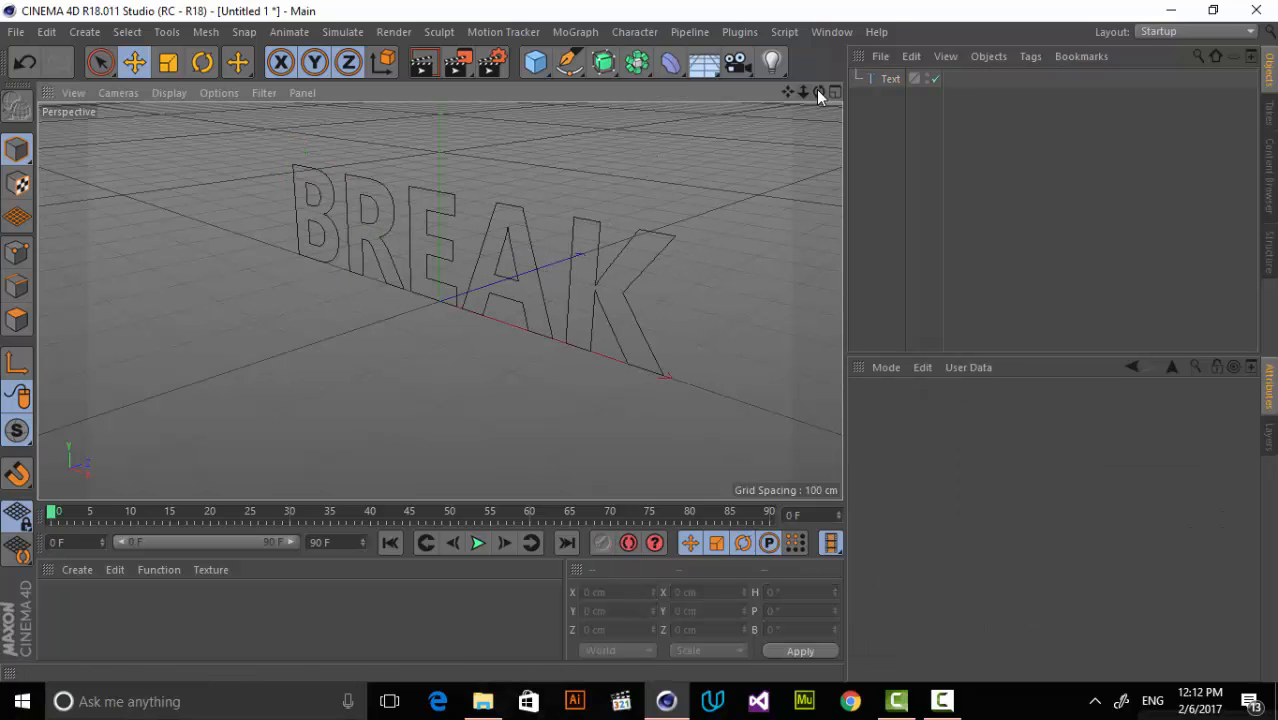
Extrude the BREAK text by nesting it under a new Extrude object with a Z movement of 113 cm.
drag(818, 92, 778, 94)
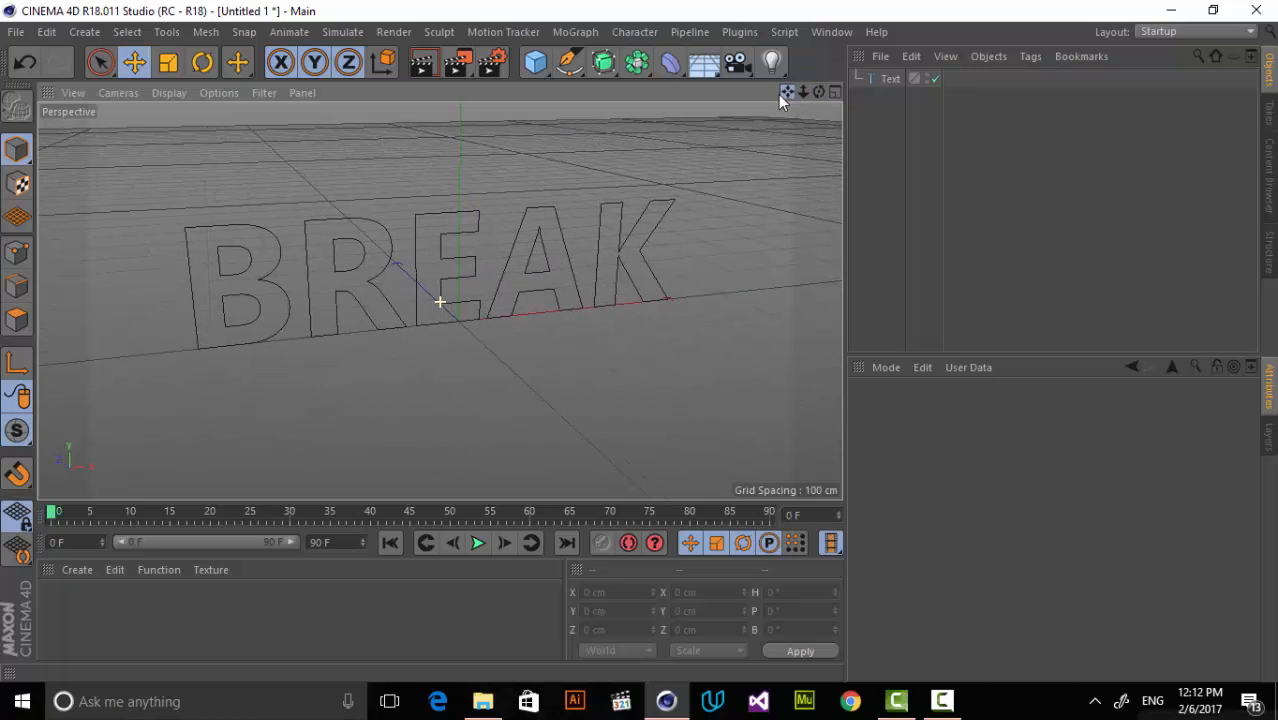
click(605, 63)
click(812, 90)
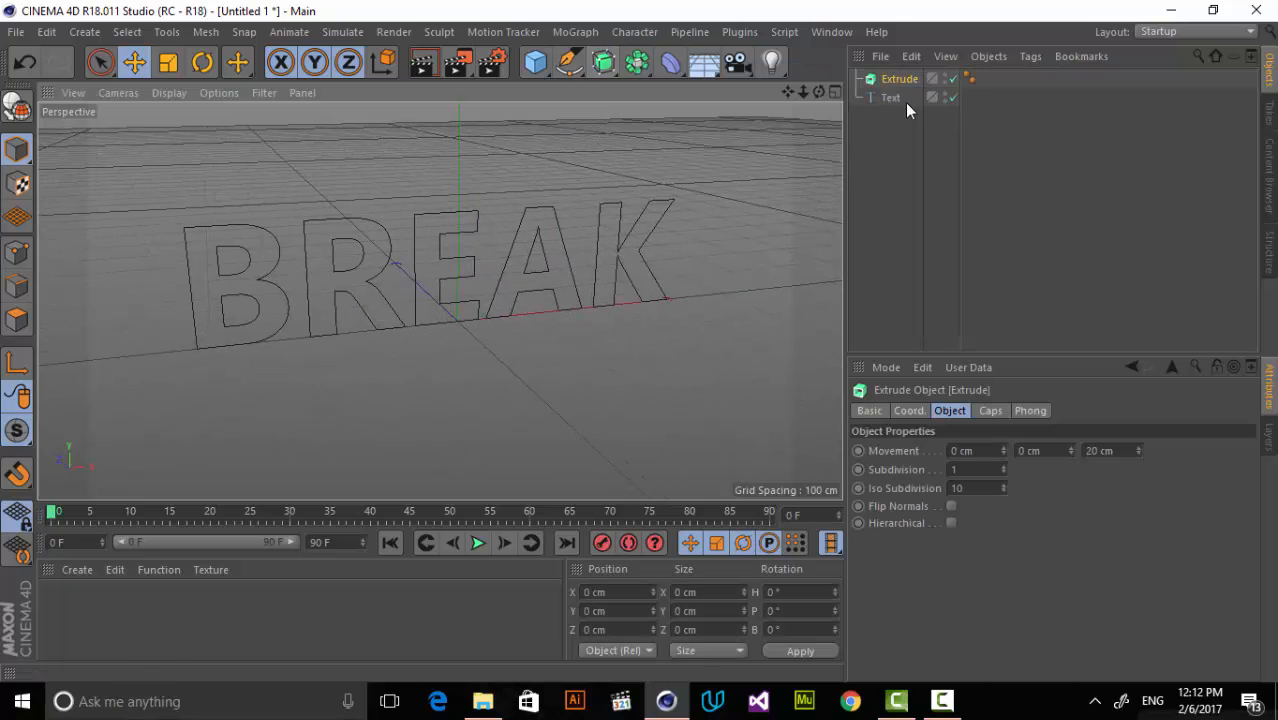
drag(905, 100, 900, 80)
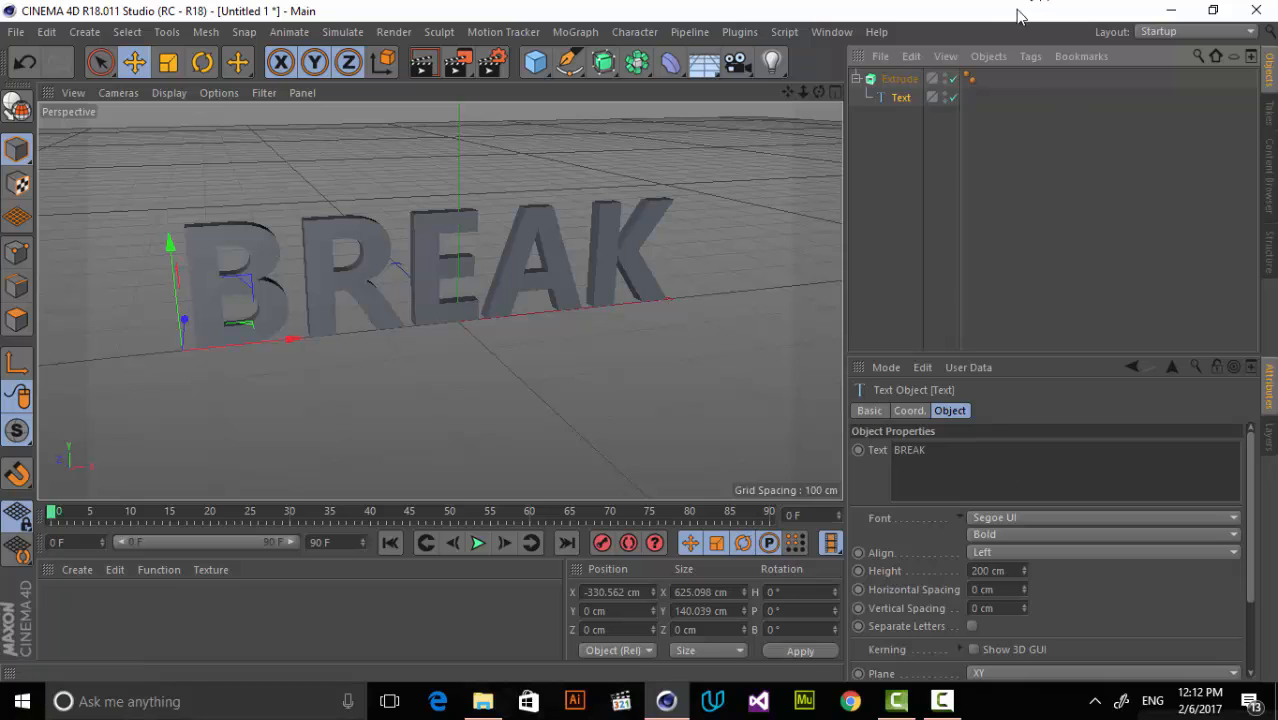
click(903, 80)
drag(1138, 451, 1138, 384)
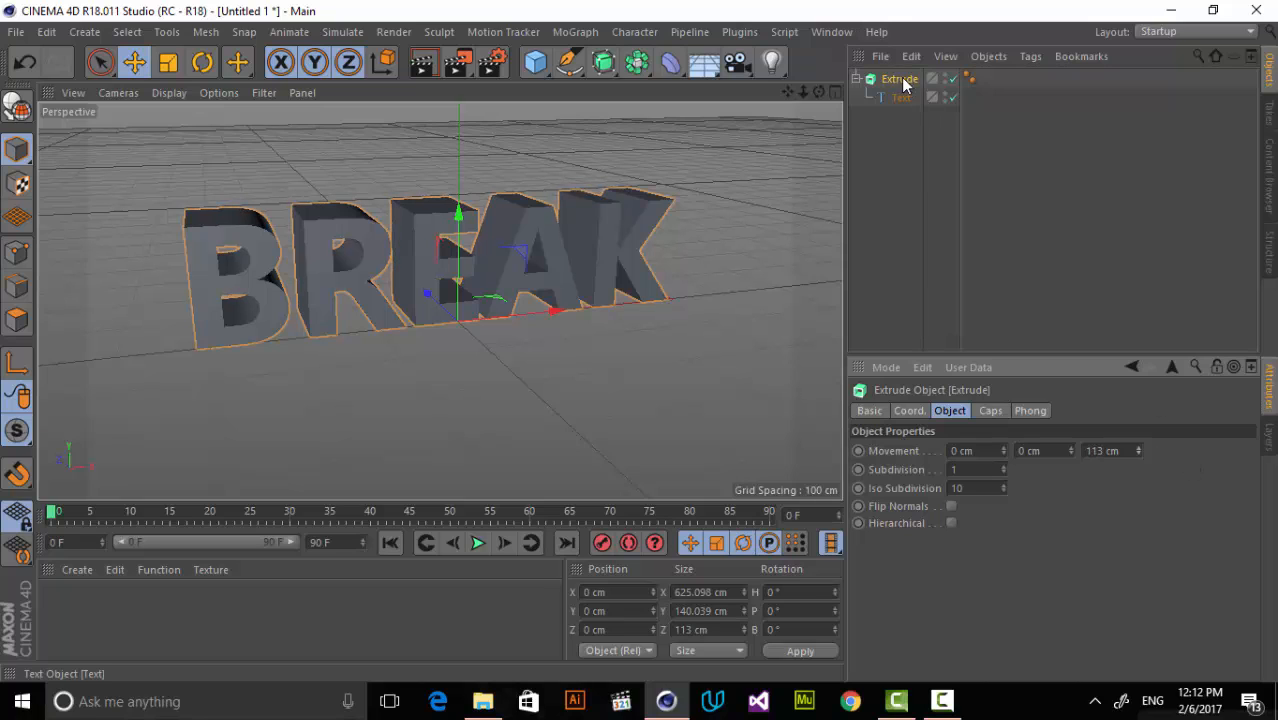
Enable Create Single Object for the extrusion's caps and make the Extrude object editable.
click(1000, 414)
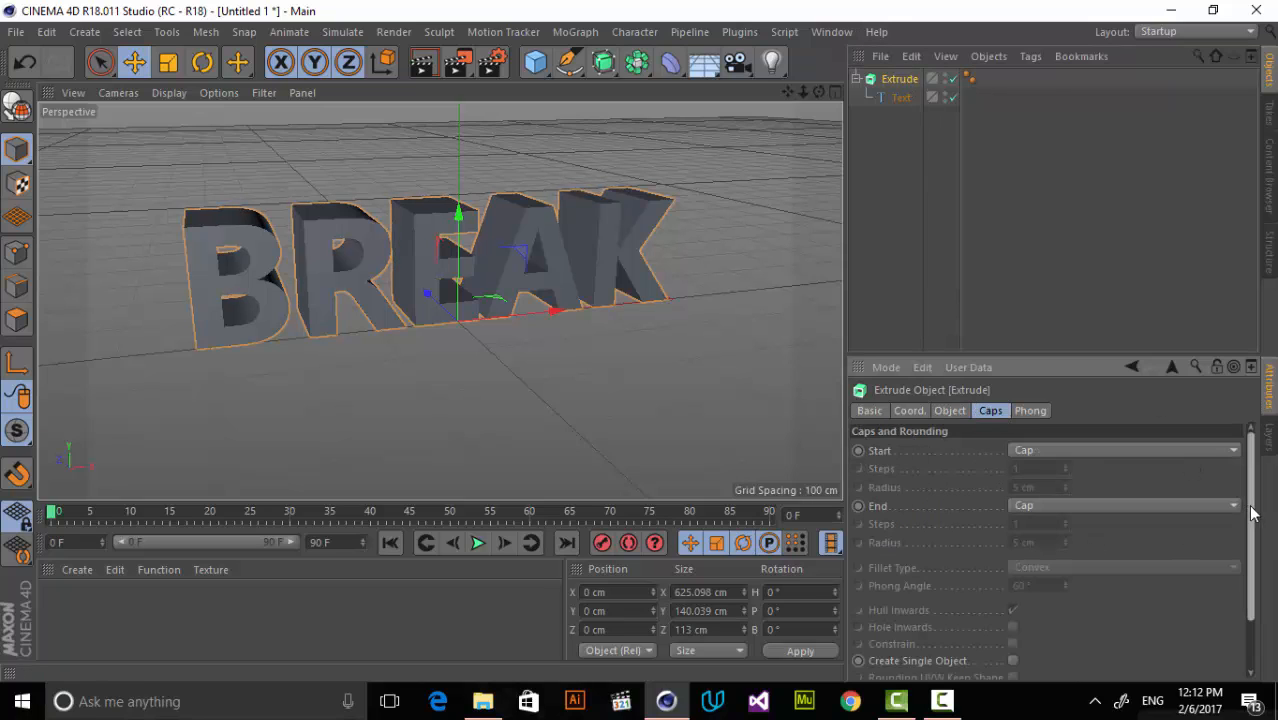
scroll(1063, 612, down, 2)
click(1014, 595)
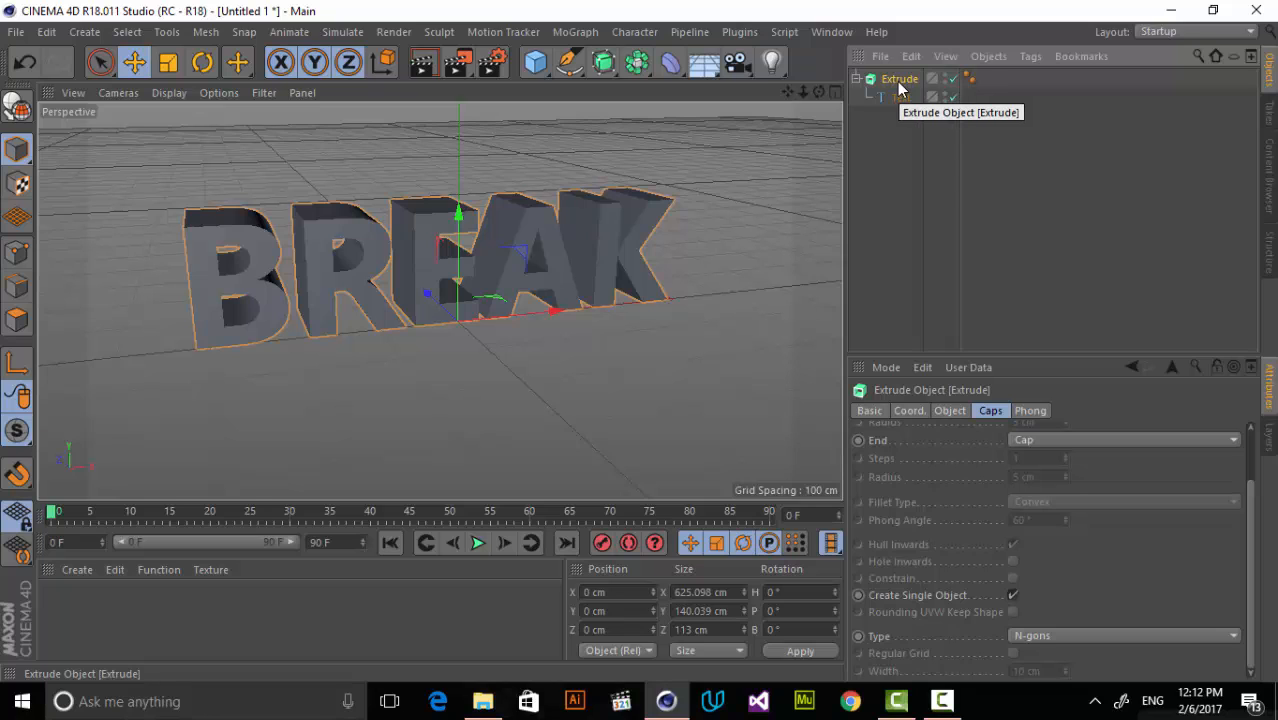
key(c)
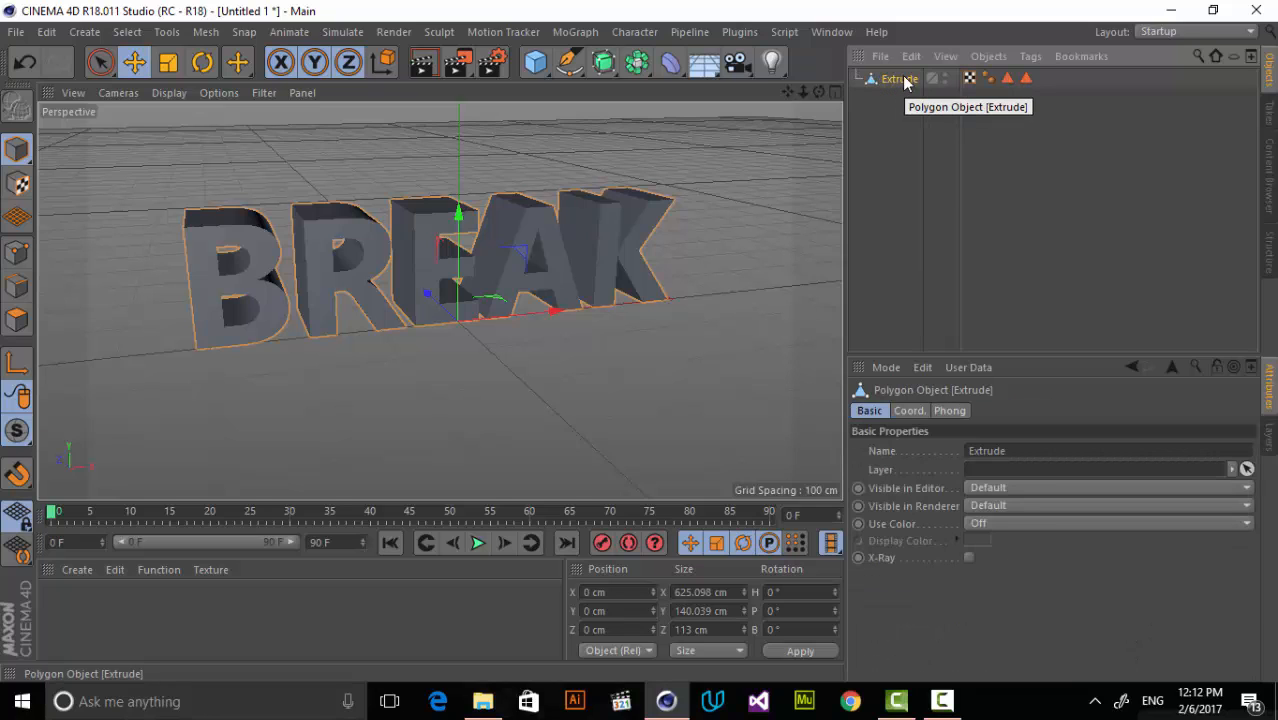
Add a Plane under the text and scale it uniformly to about 4828 cm.
mouse_move(803, 92)
mouse_down()
mouse_move(620, 92)
mouse_move(820, 88)
mouse_up()
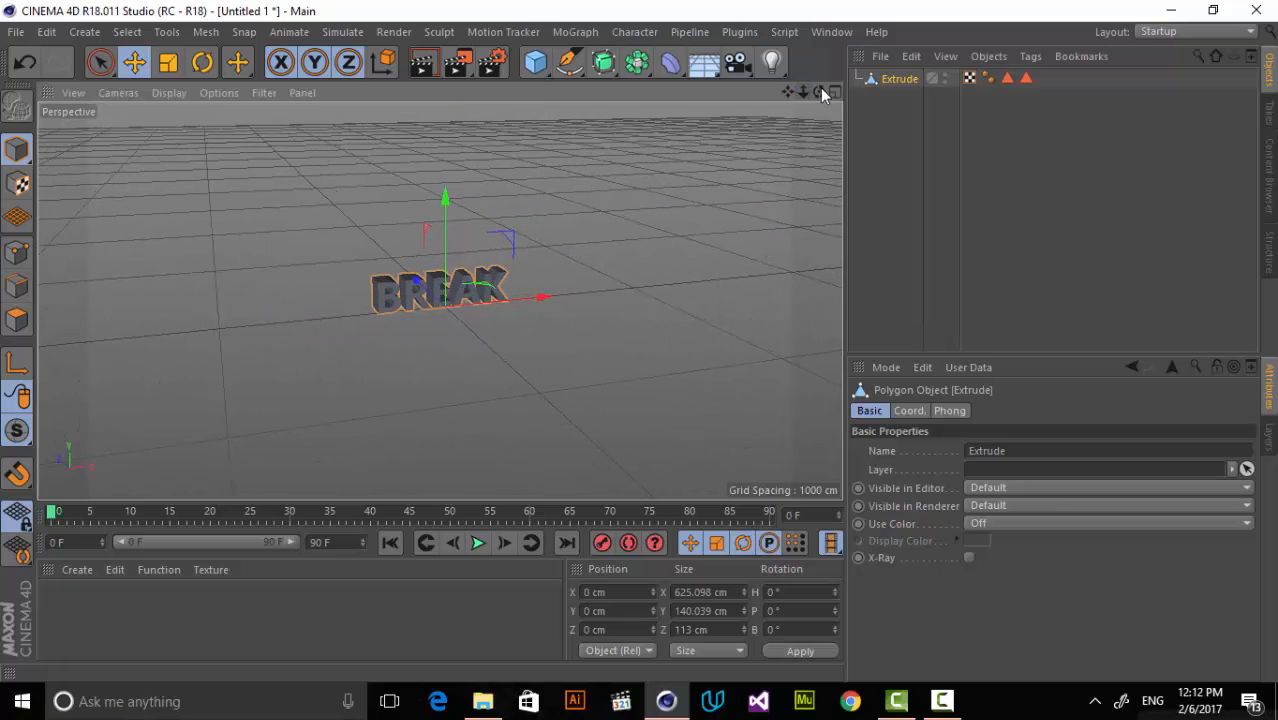
click(535, 62)
click(700, 122)
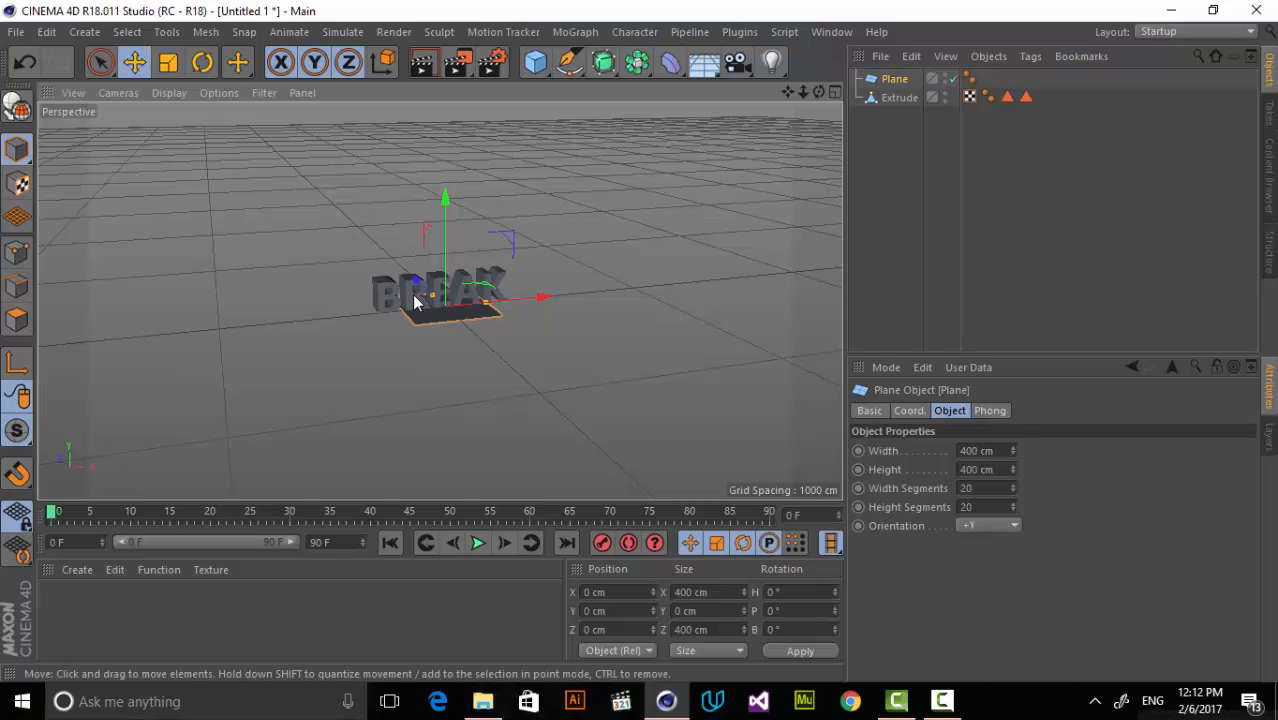
click(171, 62)
drag(702, 142, 895, 112)
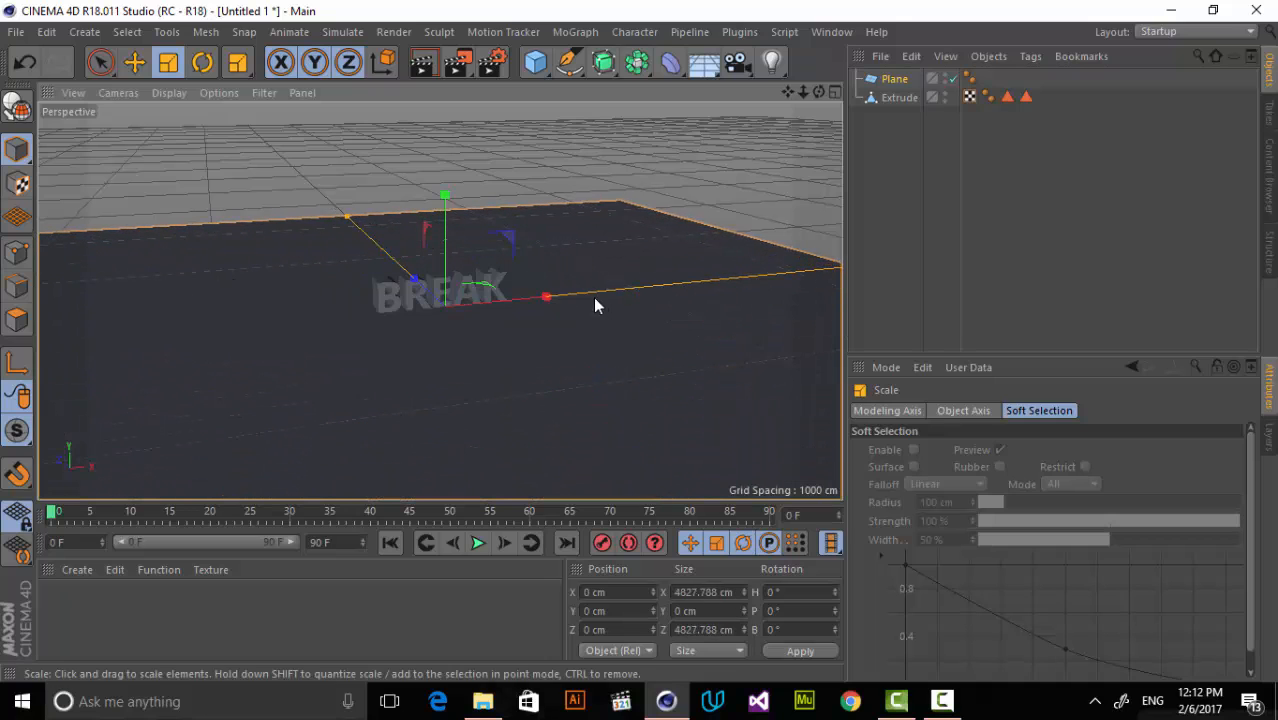
Raise the extruded text above the plane to a Y position of about 637 cm.
click(899, 97)
click(134, 62)
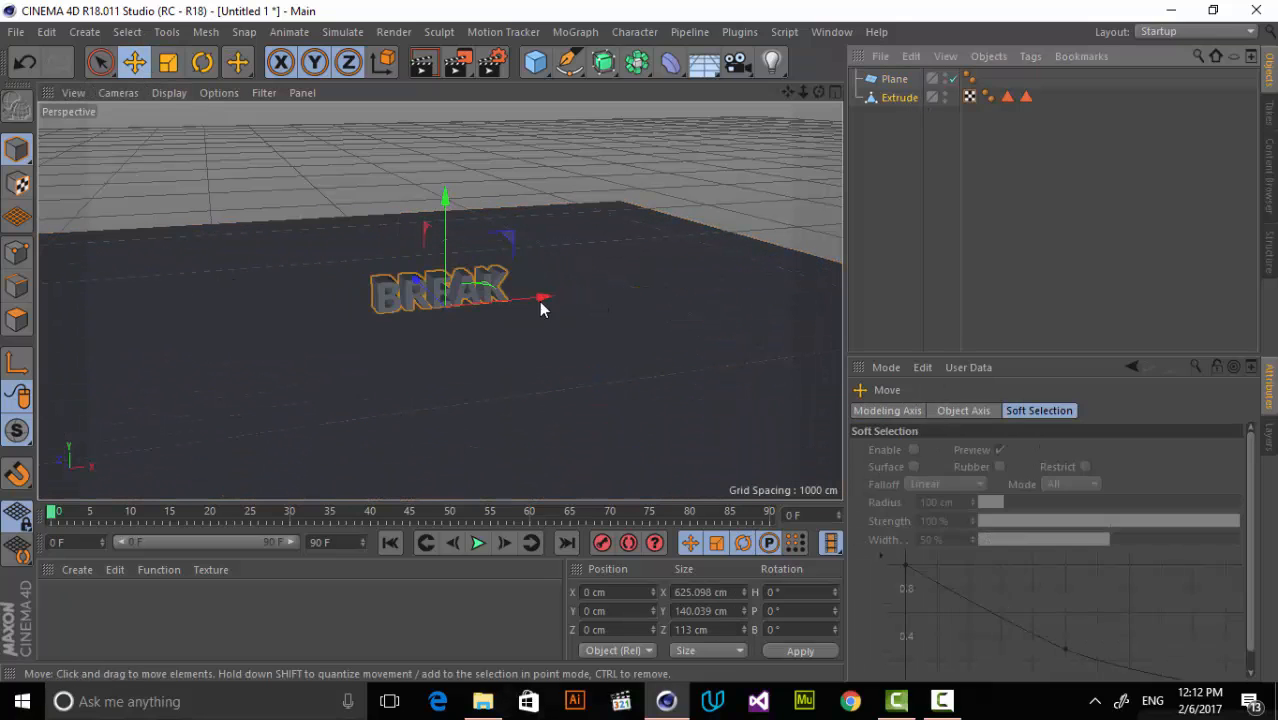
drag(447, 224, 447, 83)
click(802, 162)
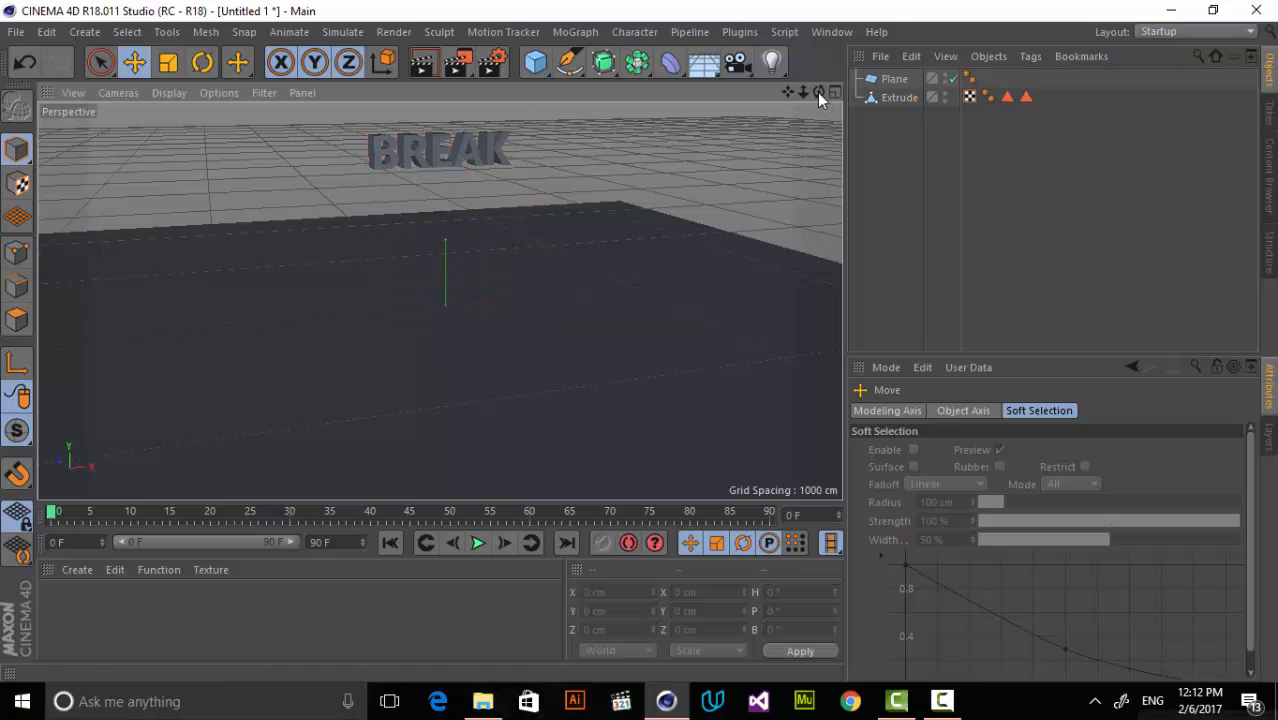
drag(819, 93, 745, 140)
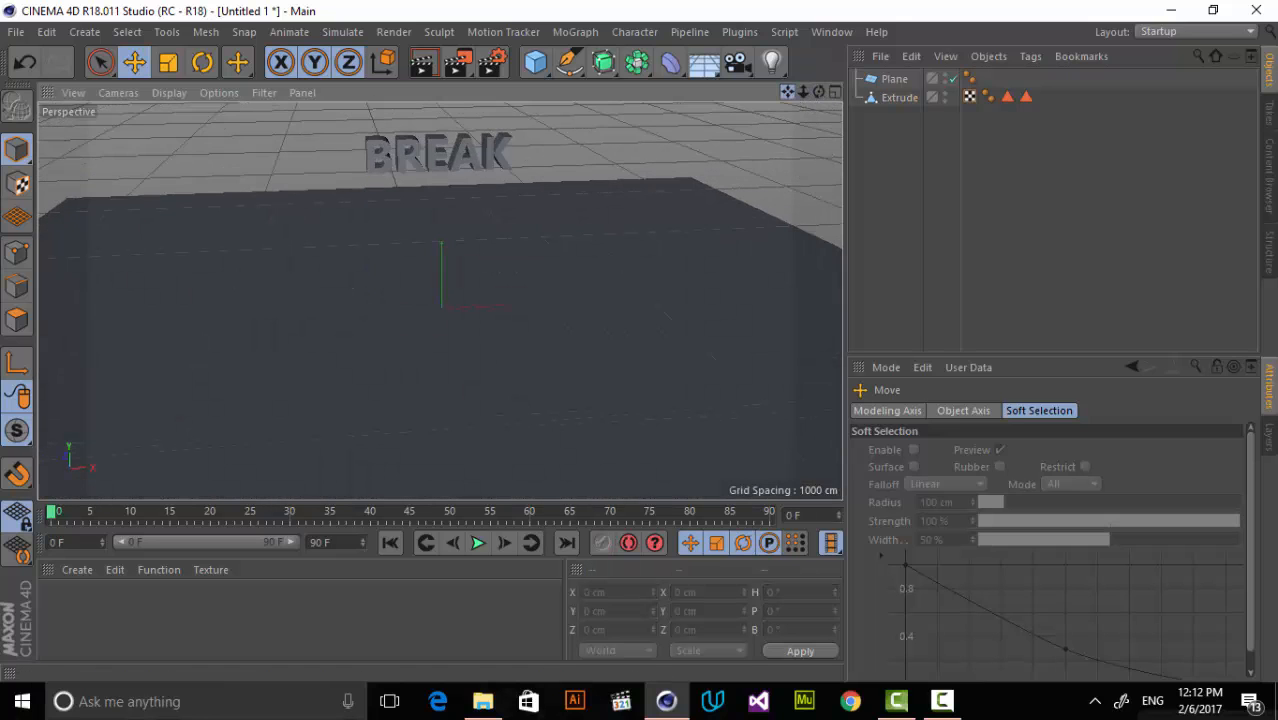
drag(788, 92, 770, 118)
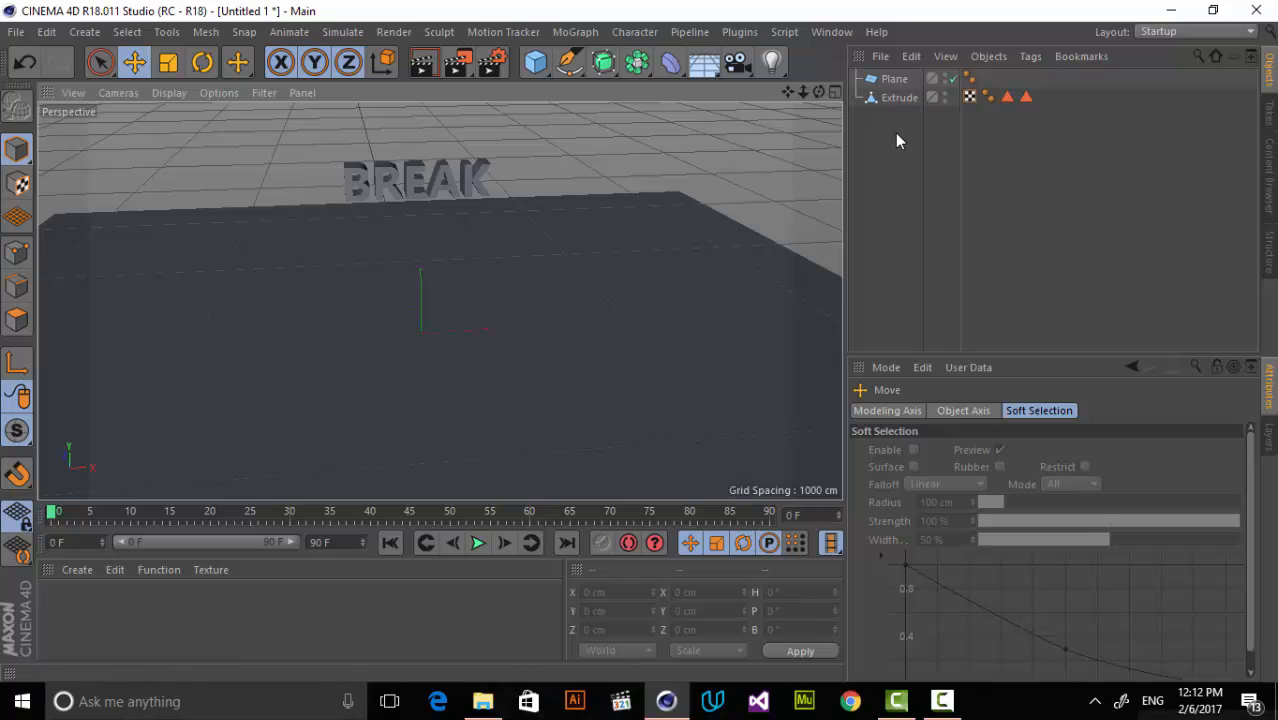
Convert the floor plane into an editable polygon object.
click(881, 57)
click(897, 84)
click(895, 80)
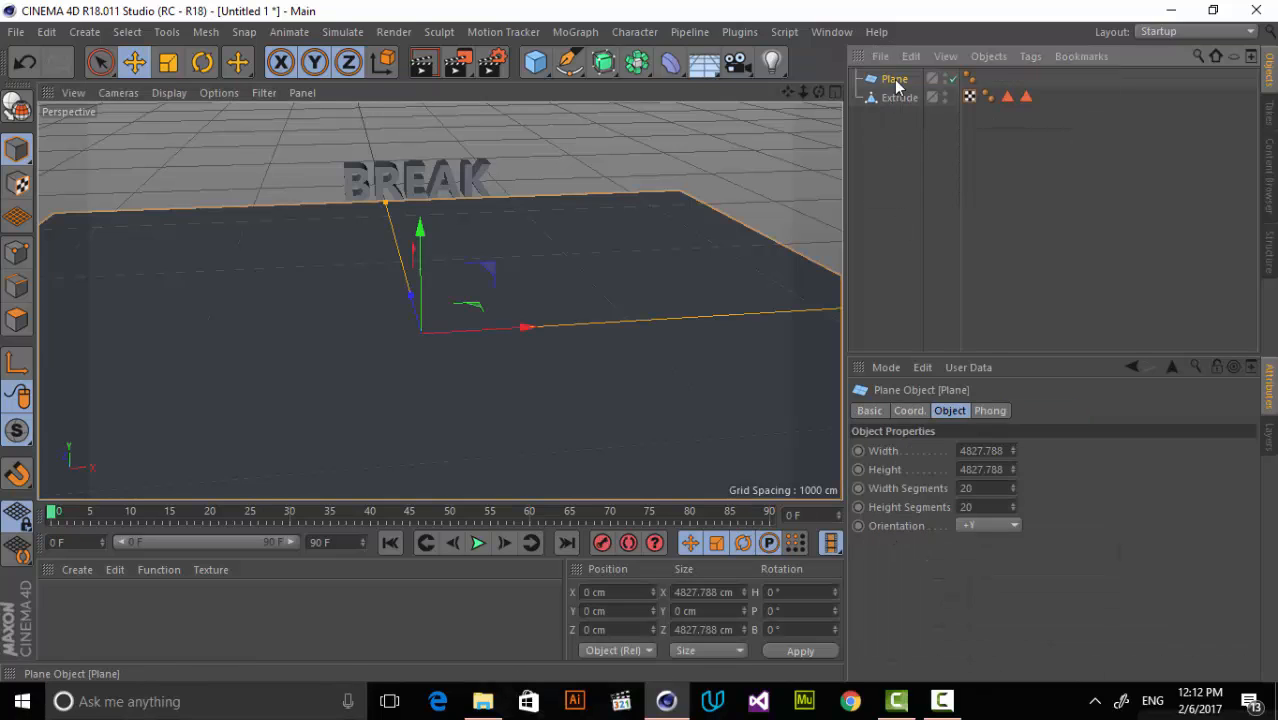
key(c)
click(678, 140)
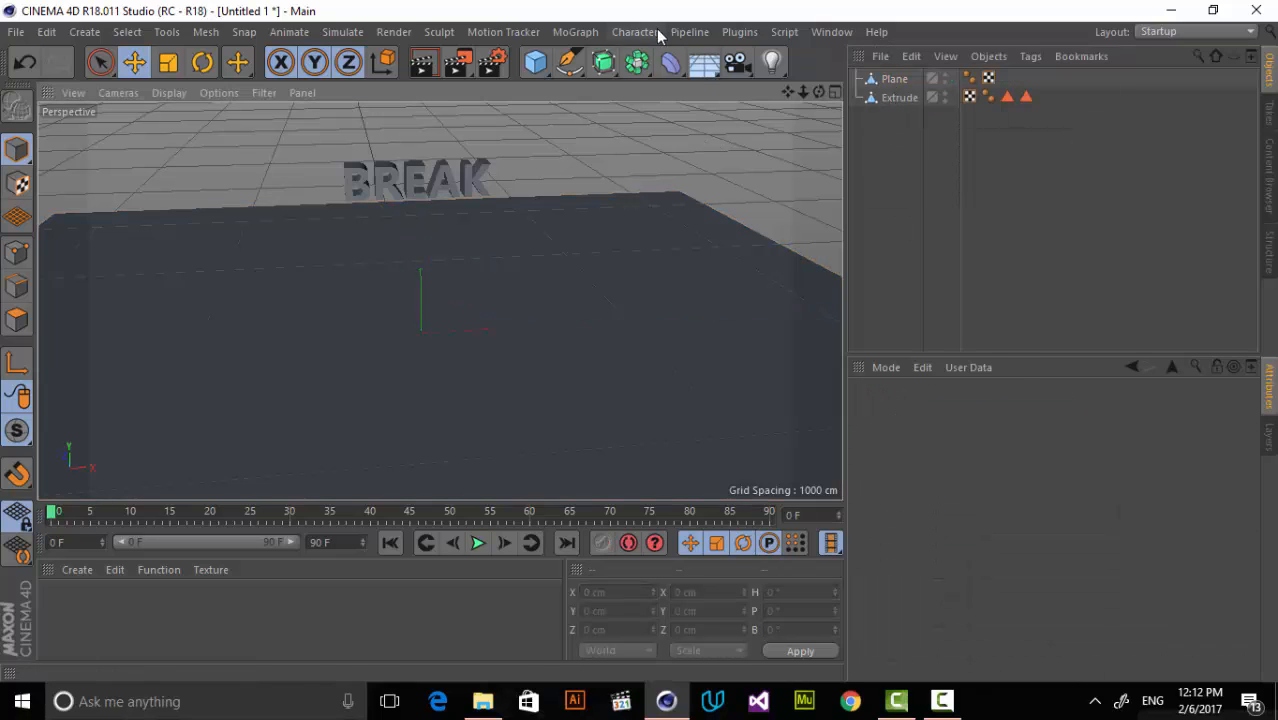
Add a Voronoi Fracture object and nest the extruded text under it.
click(580, 33)
click(644, 295)
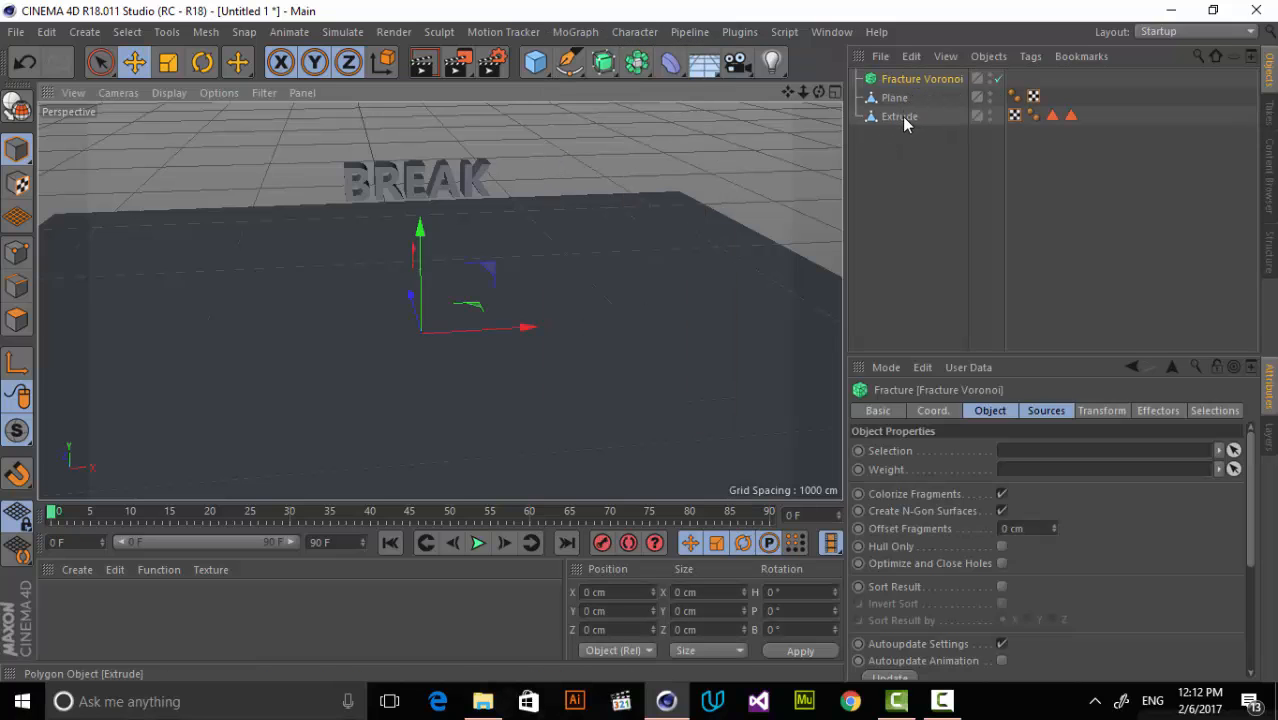
click(899, 118)
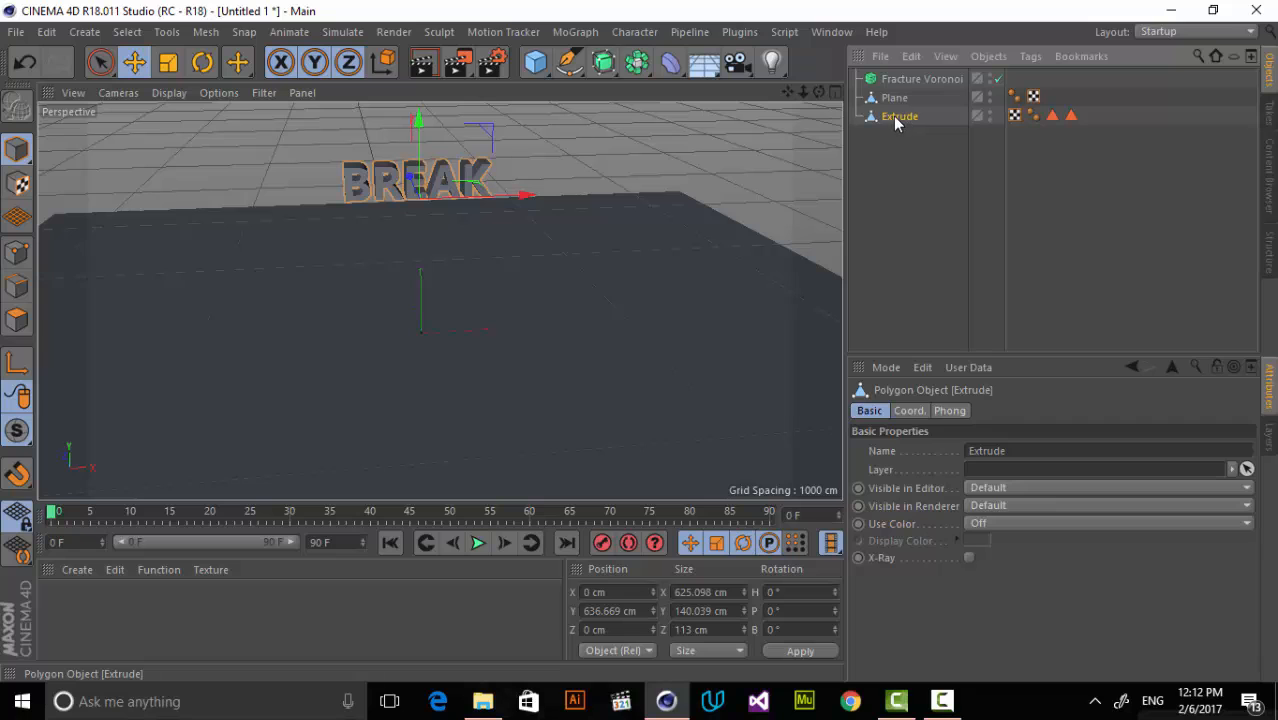
drag(893, 116, 905, 78)
click(907, 82)
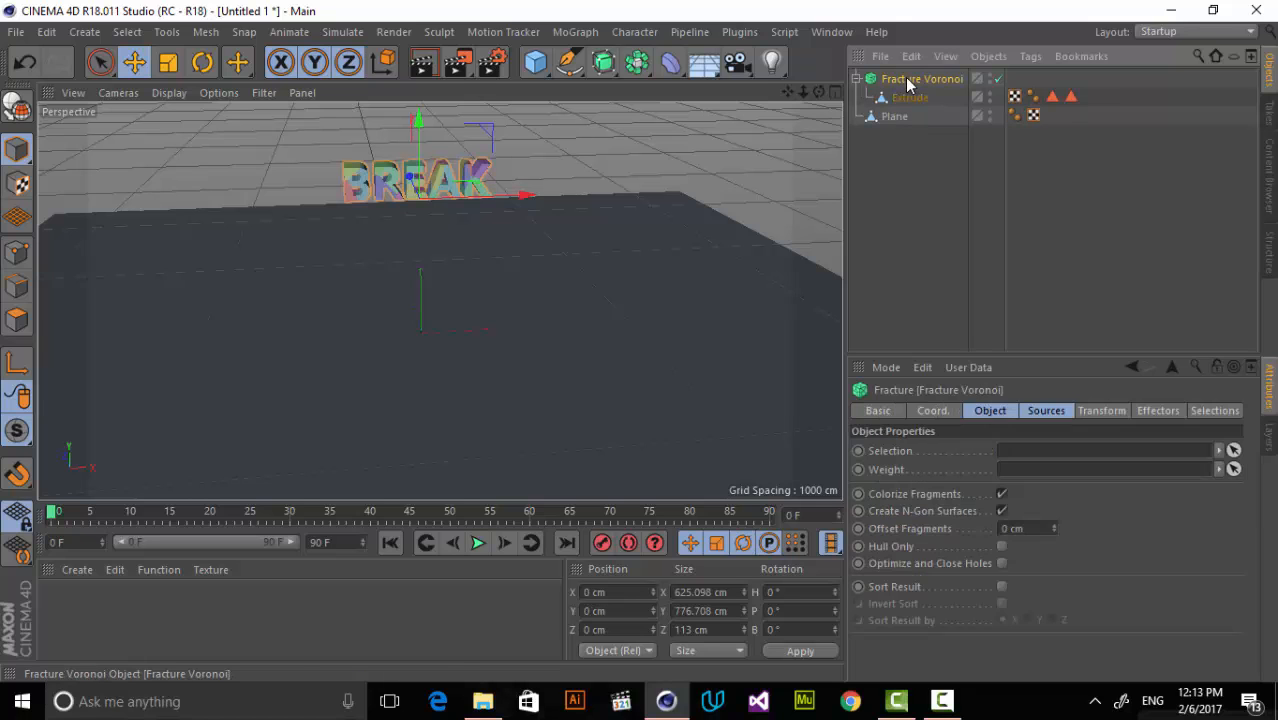
Switch the Voronoi Fracture's Colorize Fragments option off and back on to compare the text's appearance.
click(723, 178)
mouse_move(801, 91)
mouse_down()
mouse_move(439, 302)
mouse_move(791, 92)
mouse_move(439, 302)
mouse_move(819, 92)
mouse_up()
mouse_move(789, 92)
mouse_down()
mouse_move(440, 302)
mouse_move(789, 92)
mouse_up()
click(885, 82)
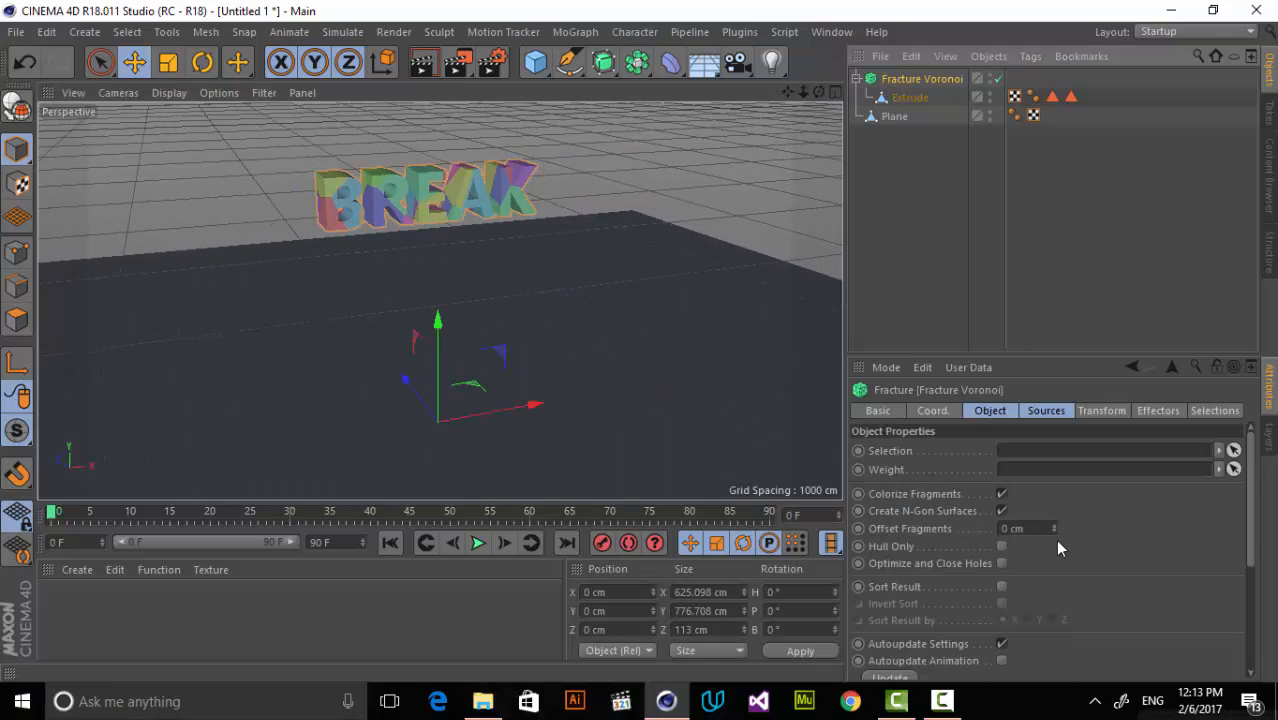
click(1002, 494)
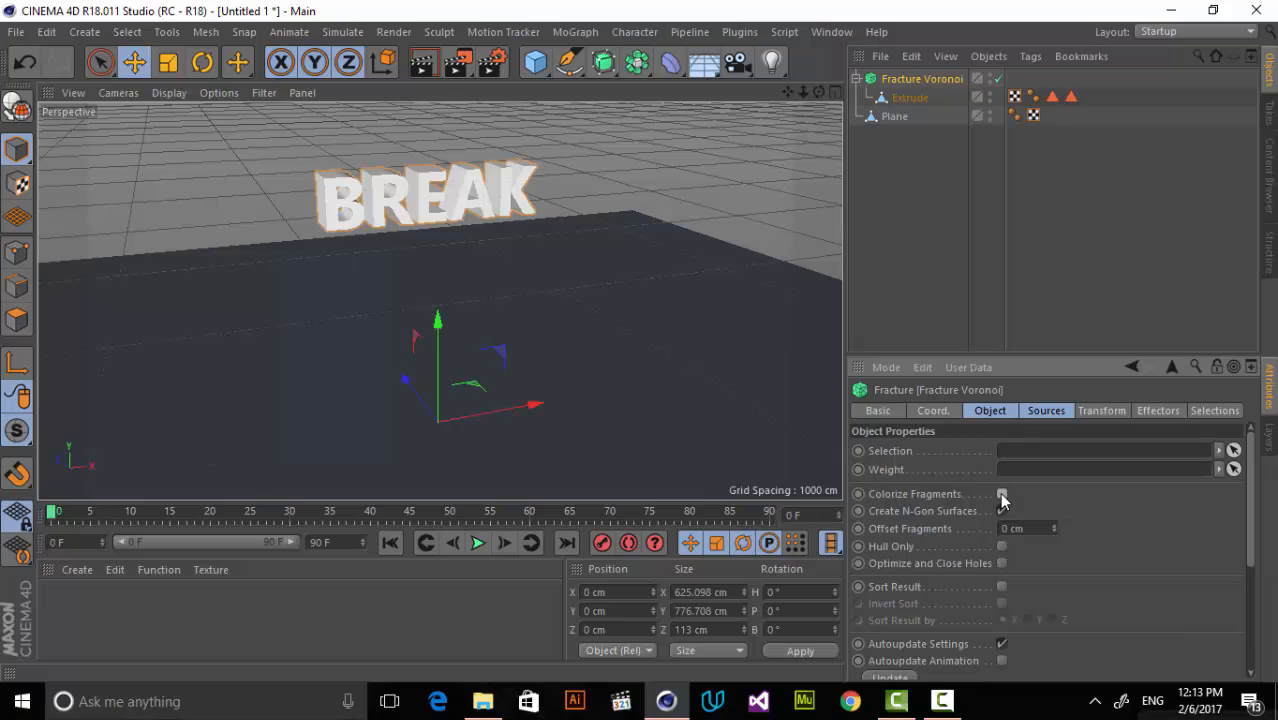
click(1002, 495)
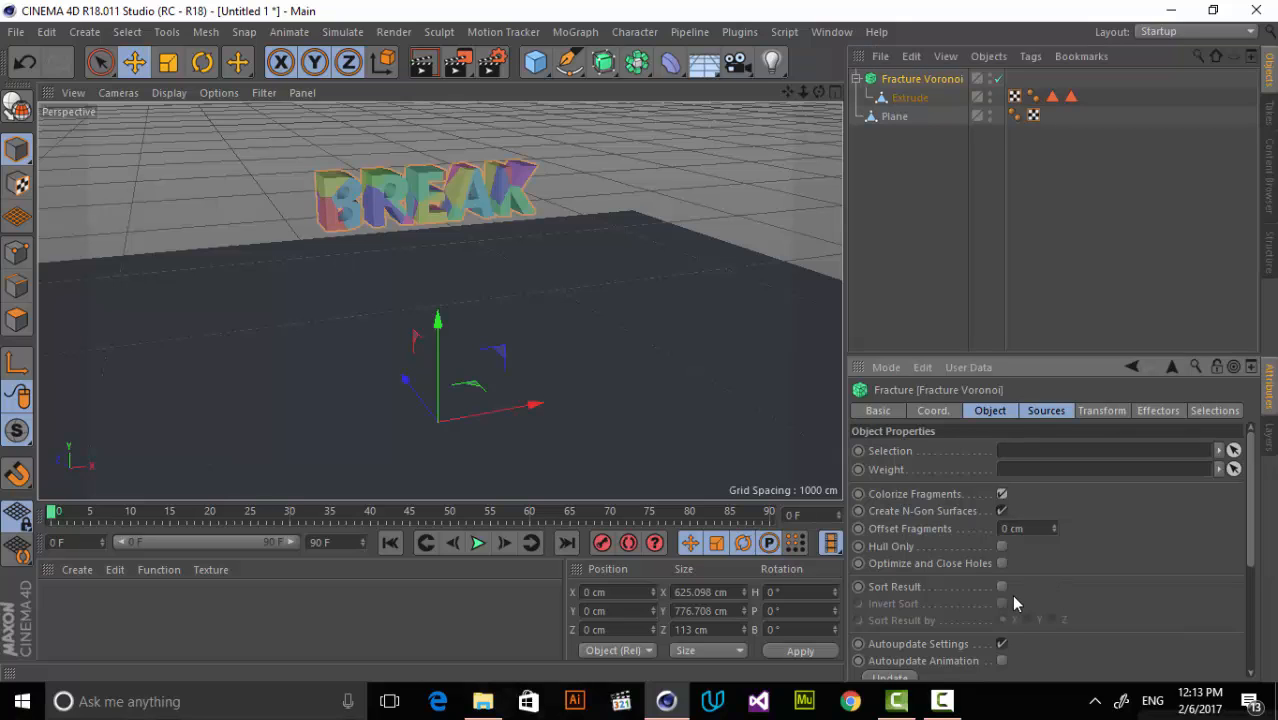
Greatly increase the Point Amount of the Voronoi Fracture's distribution source so the text splits into many more fragments.
click(1050, 414)
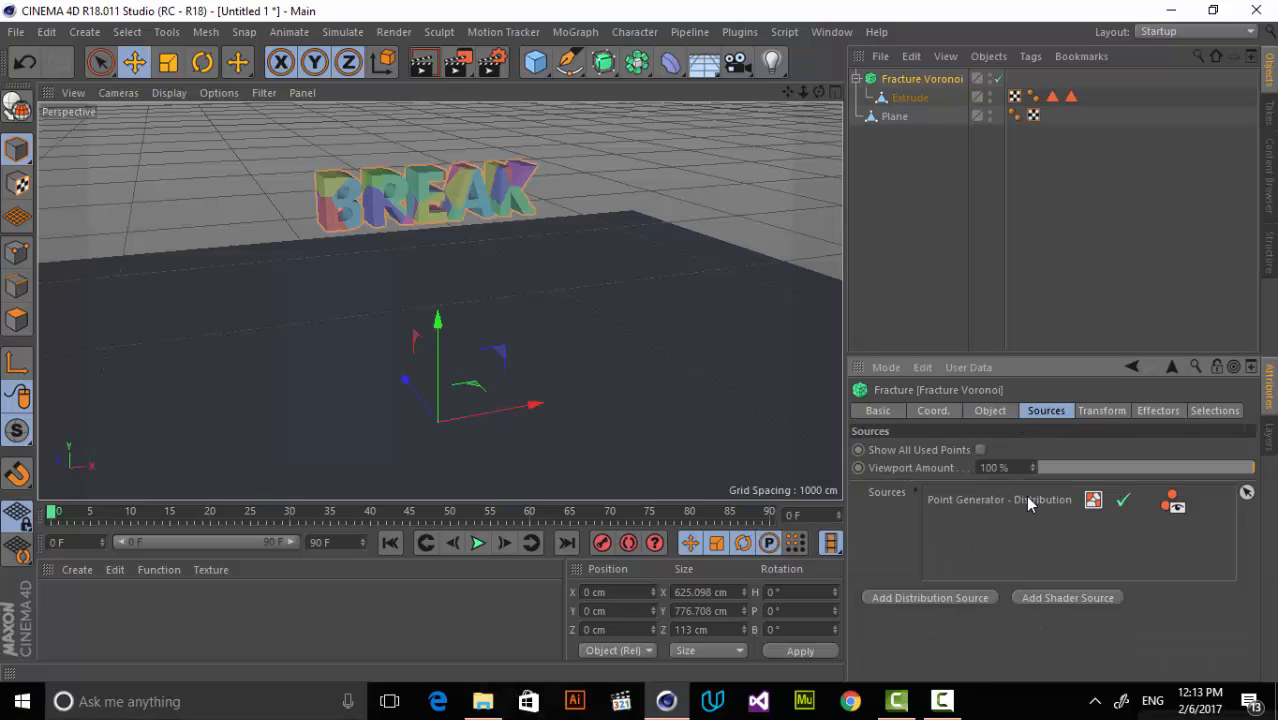
click(1003, 506)
drag(1250, 528, 1208, 596)
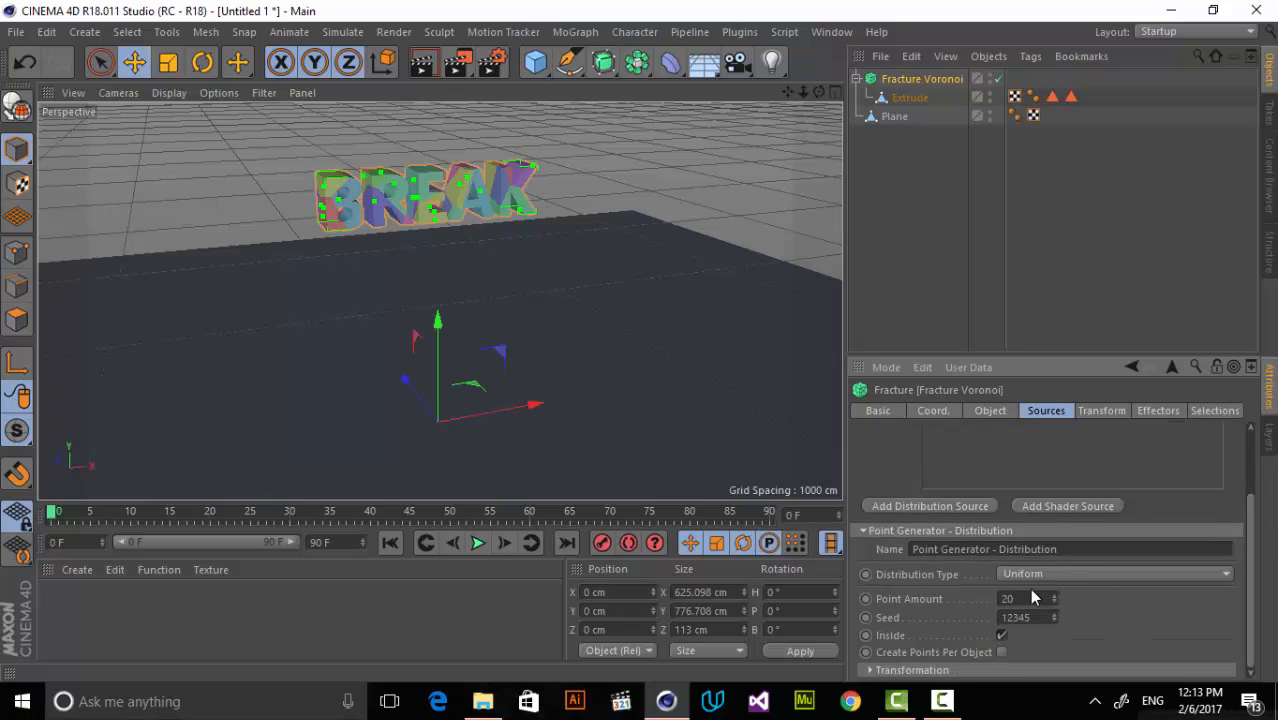
drag(1053, 598, 1080, 620)
click(990, 411)
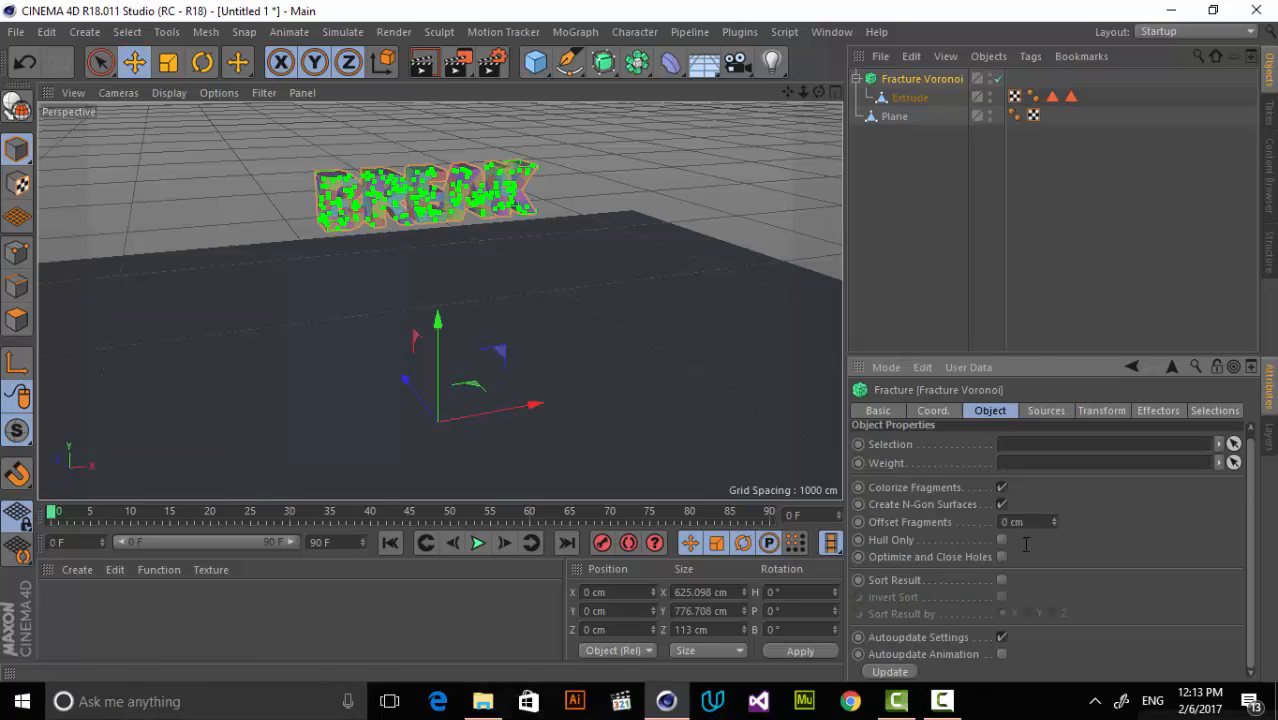
Turn off Colorize Fragments on the Voronoi Fracture and deselect it to view the plain text.
click(1001, 488)
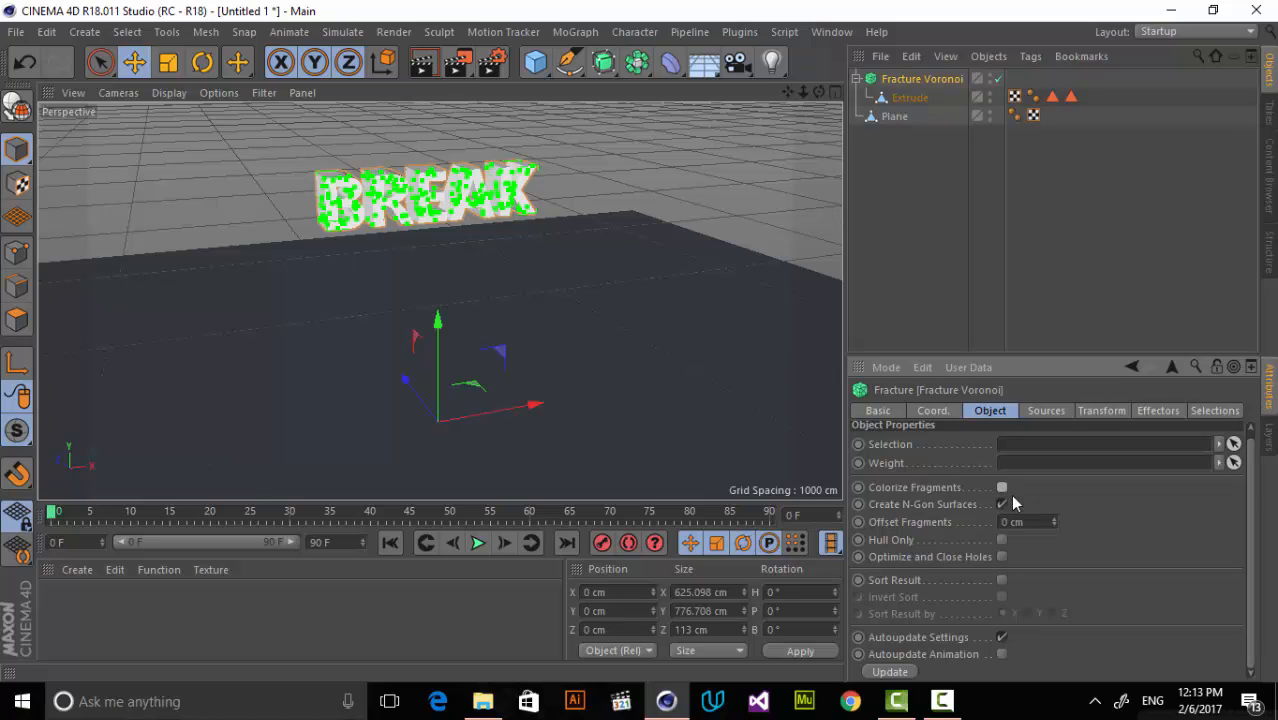
click(1001, 638)
click(1001, 638)
click(1043, 414)
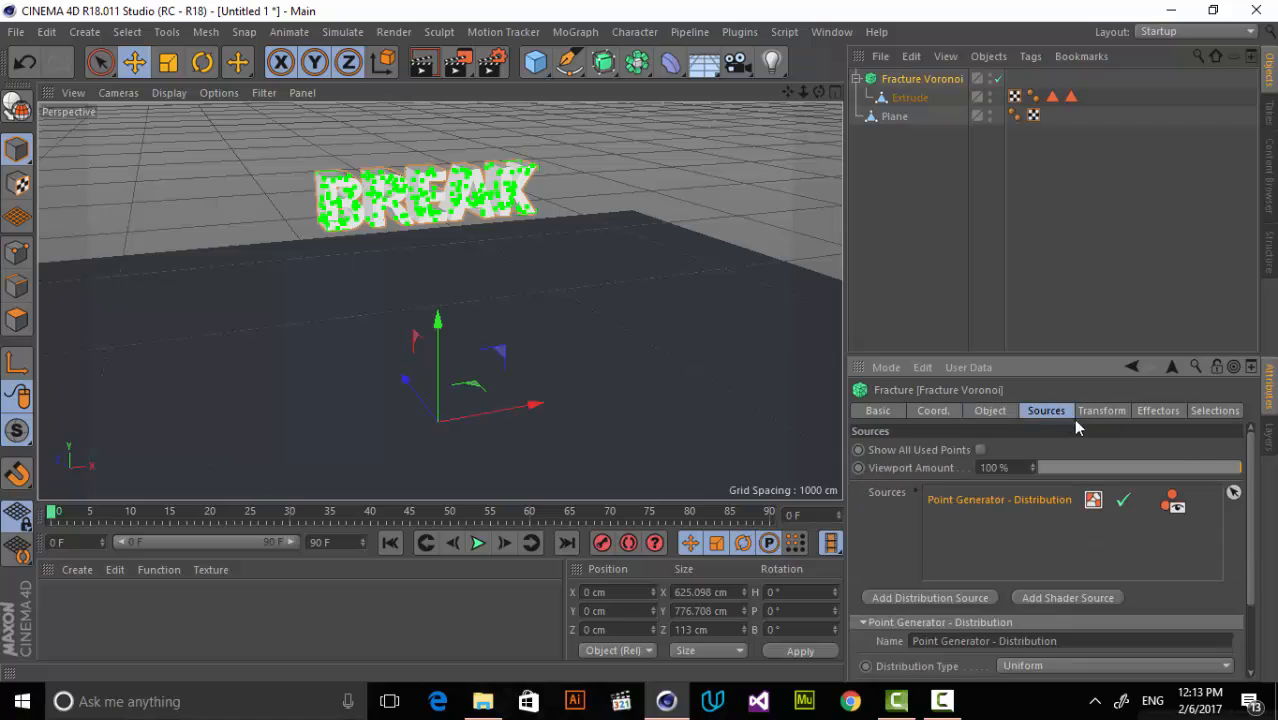
click(898, 131)
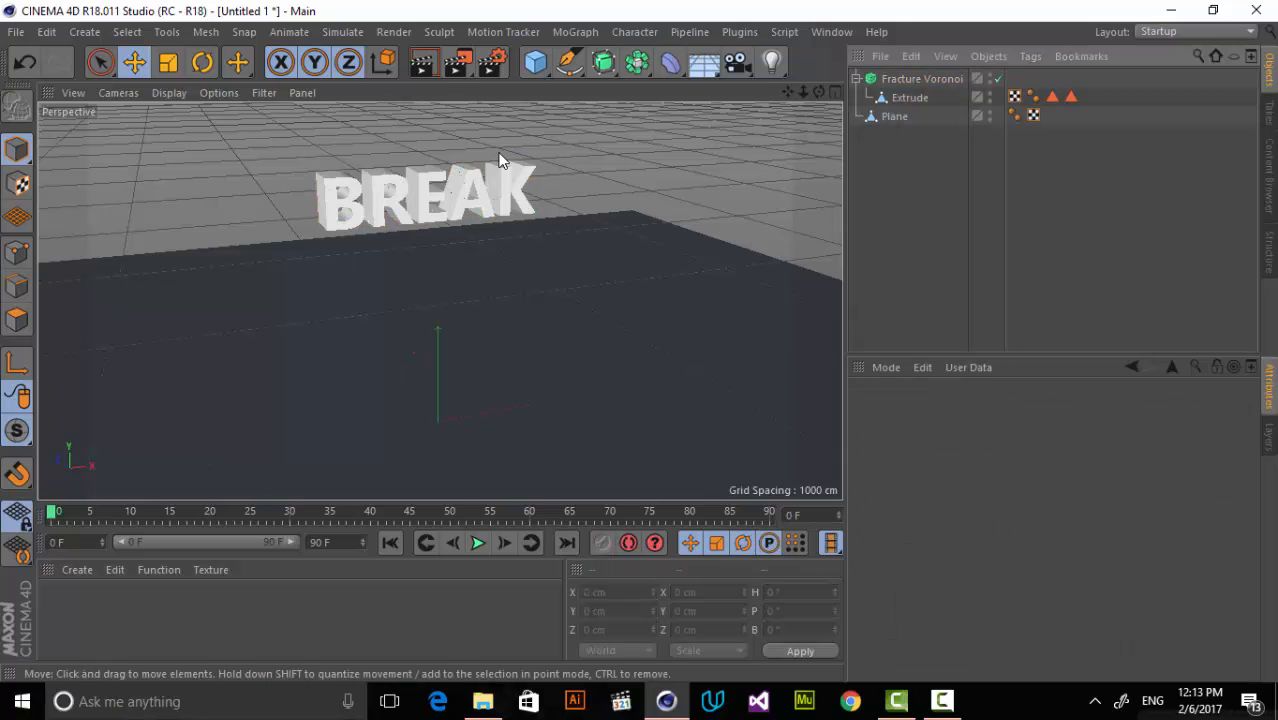
click(918, 80)
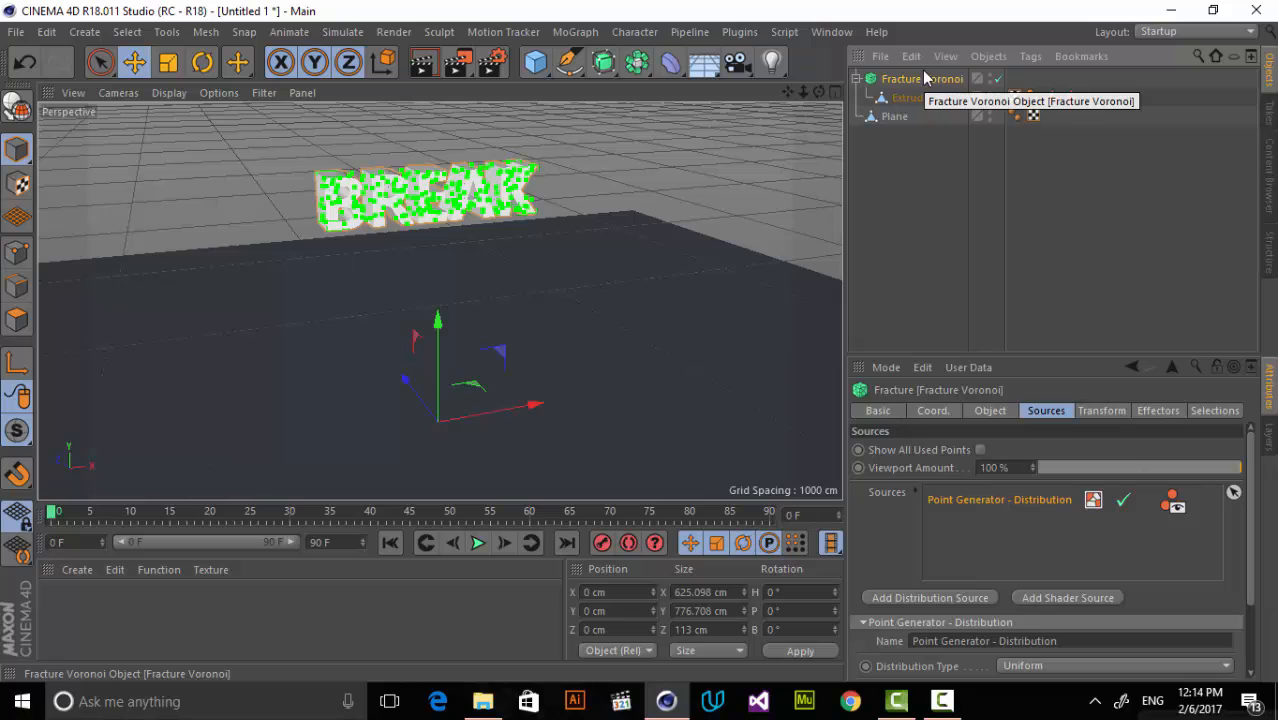
click(950, 240)
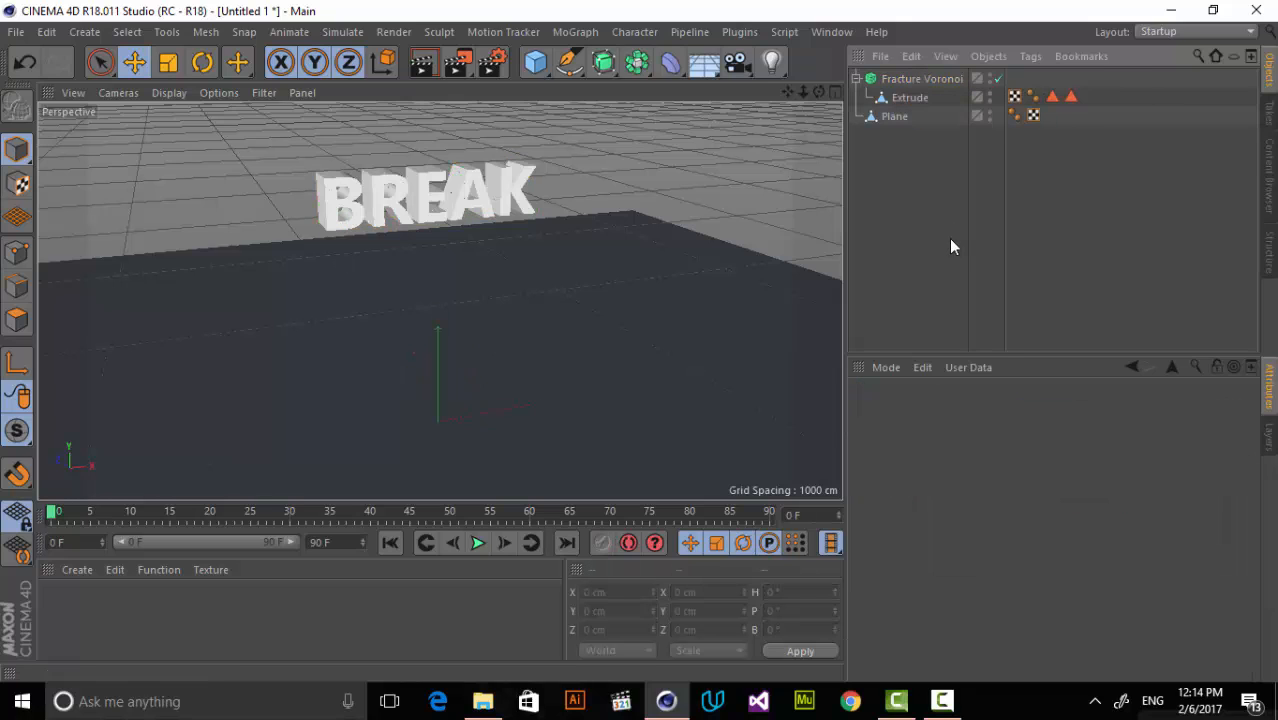
Collapse the Voronoi Fracture hierarchy and give the Voronoi Fracture object a Rigid Body simulation tag.
click(857, 80)
click(918, 78)
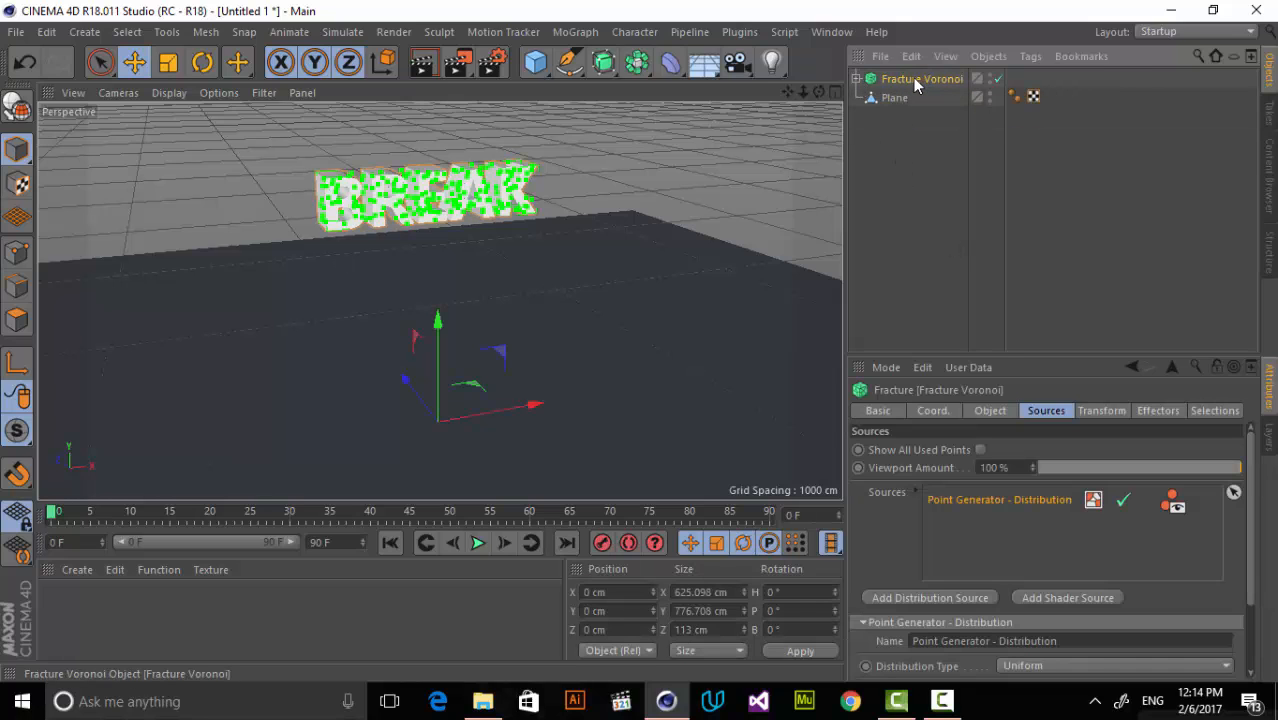
right_click(918, 77)
mouse_move(1009, 174)
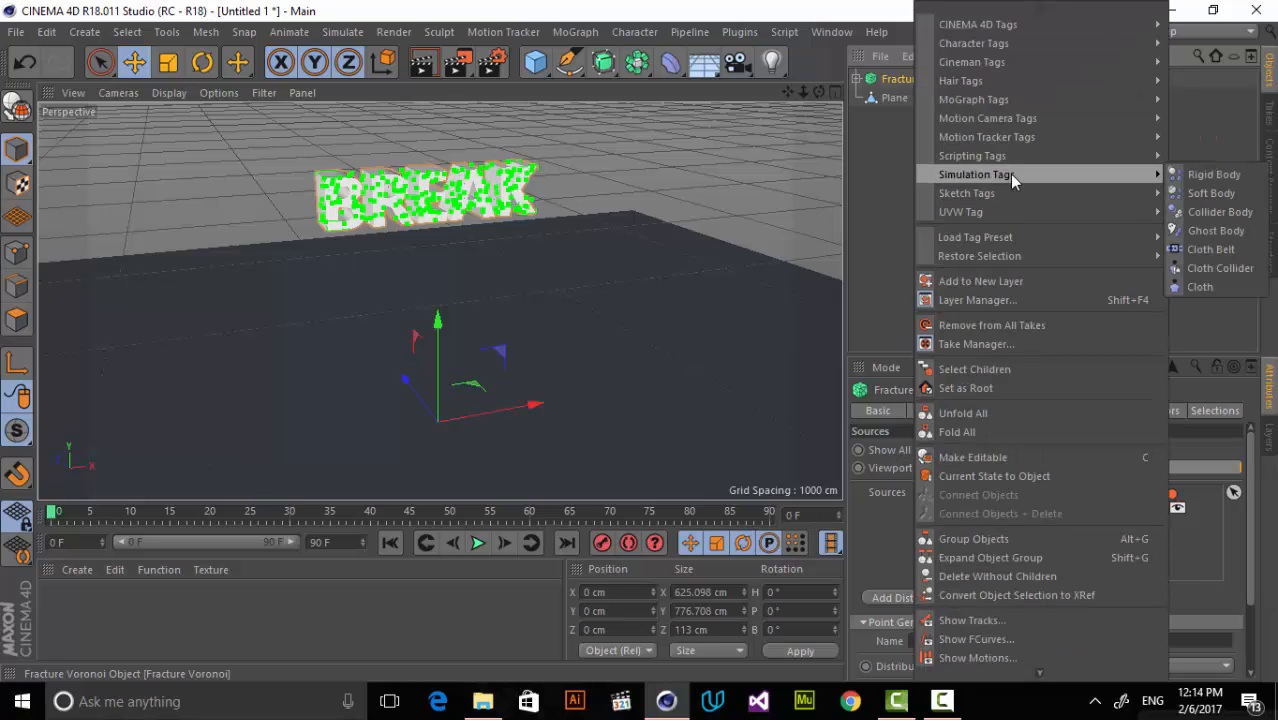
click(1195, 176)
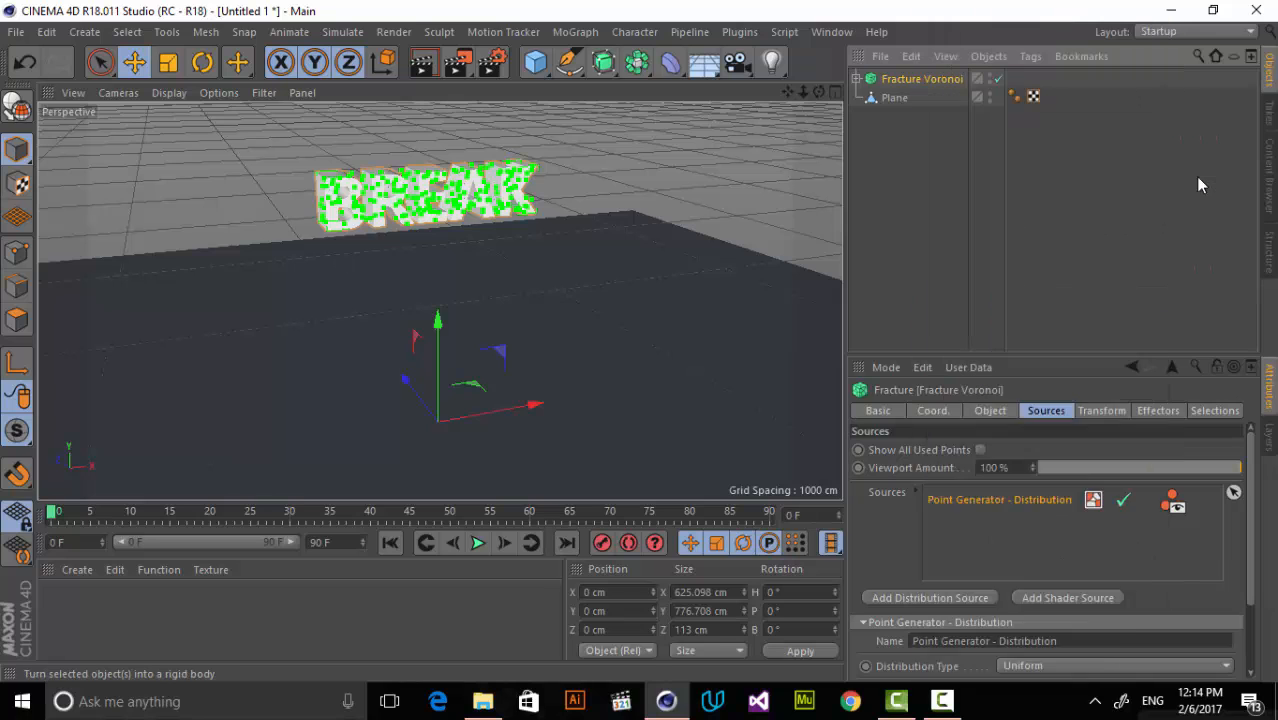
Give the floor plane a Collider Body simulation tag.
right_click(893, 98)
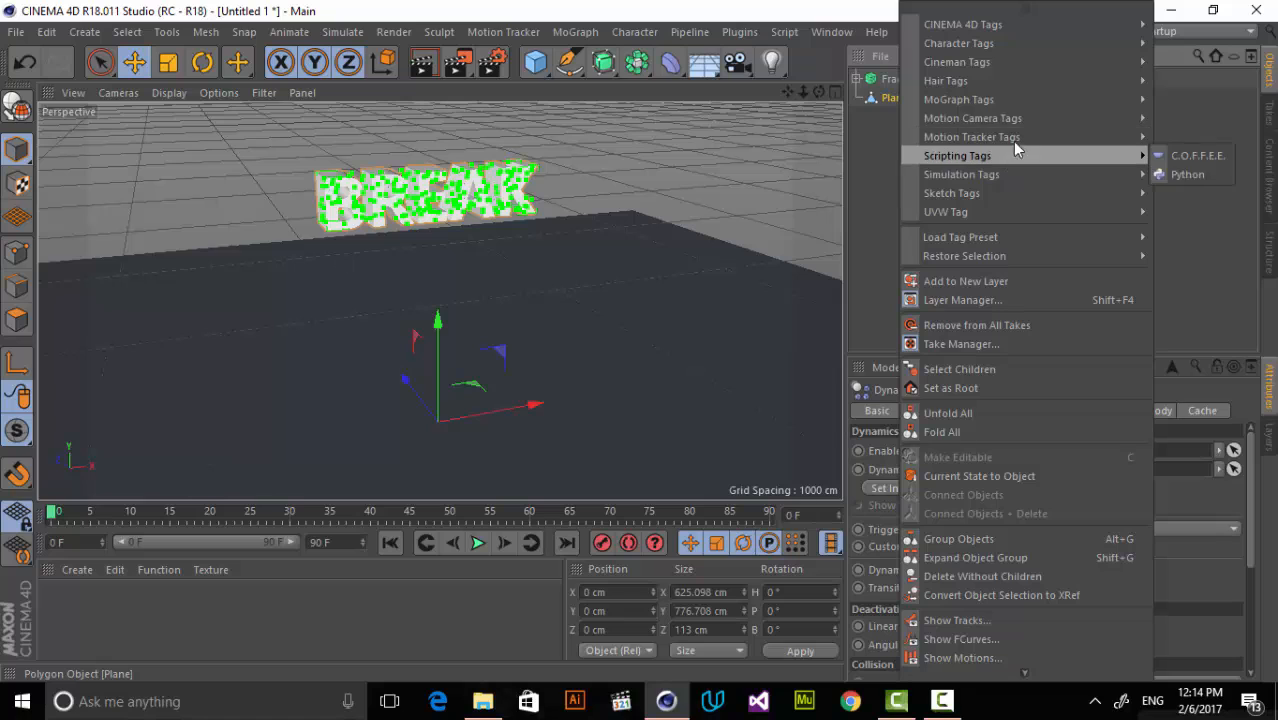
mouse_move(1016, 172)
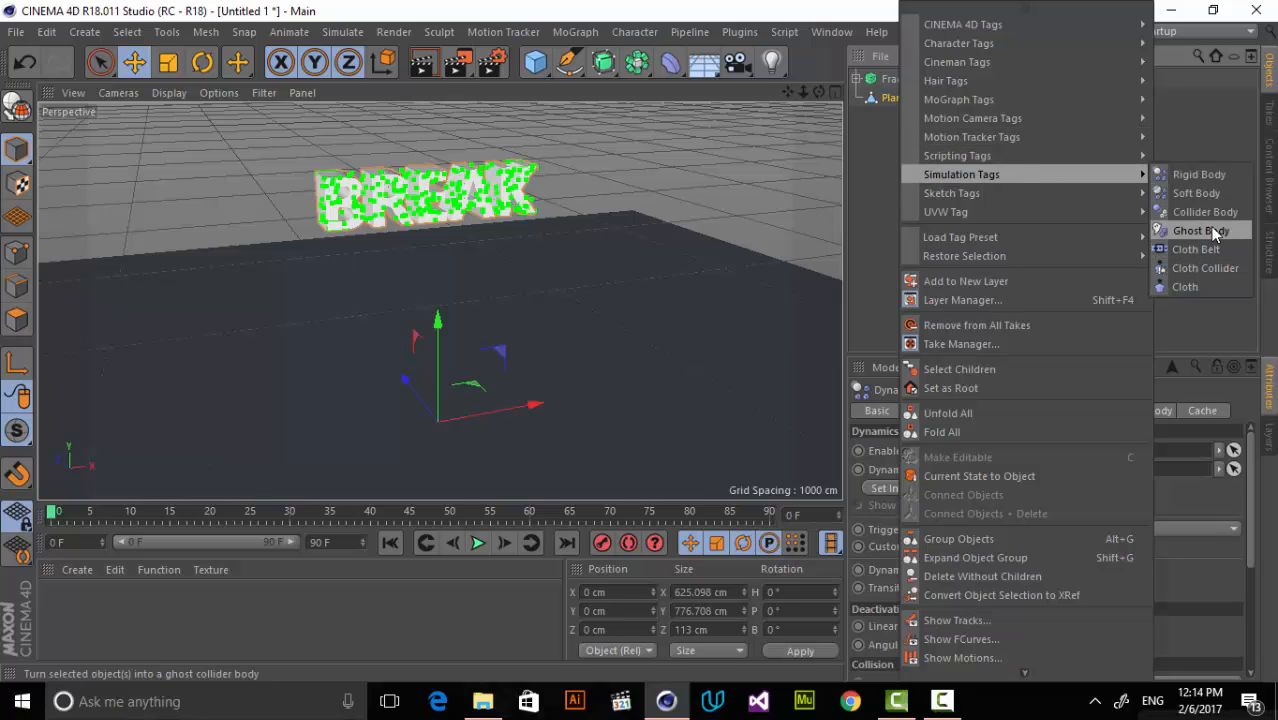
click(1204, 212)
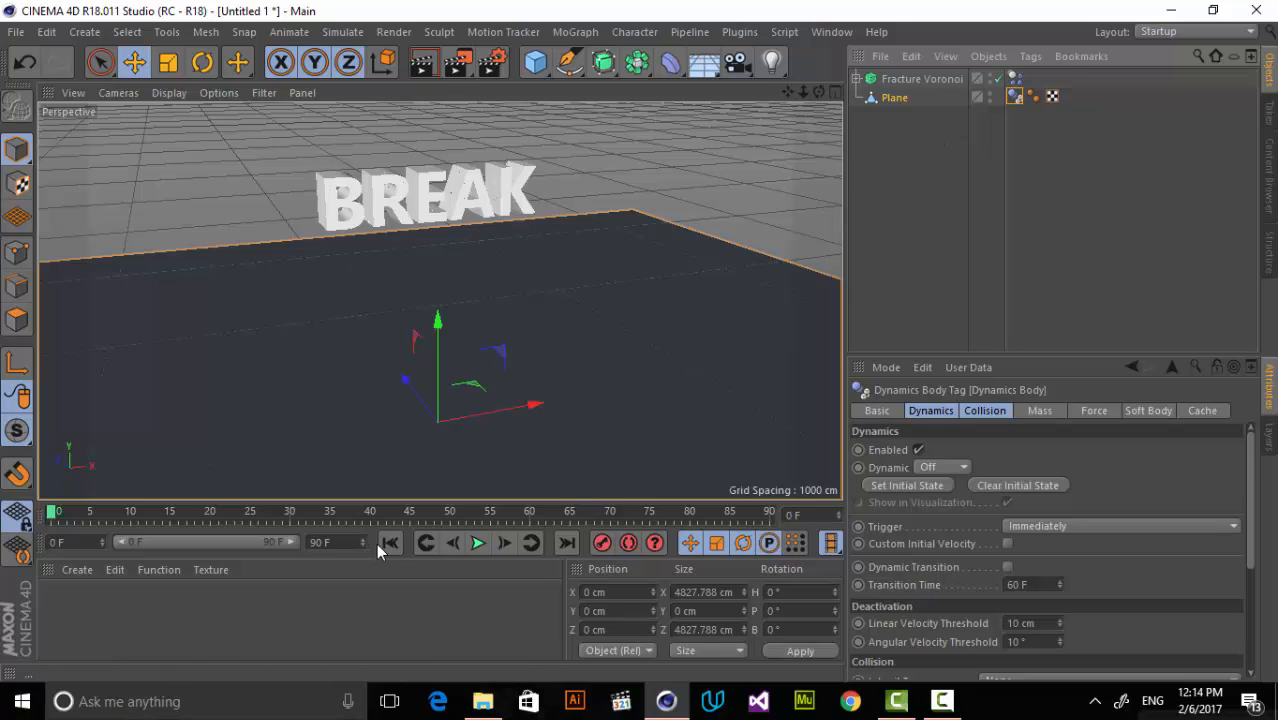
Play the simulation to check how the text falls onto the plane, then return to the first frame.
click(477, 545)
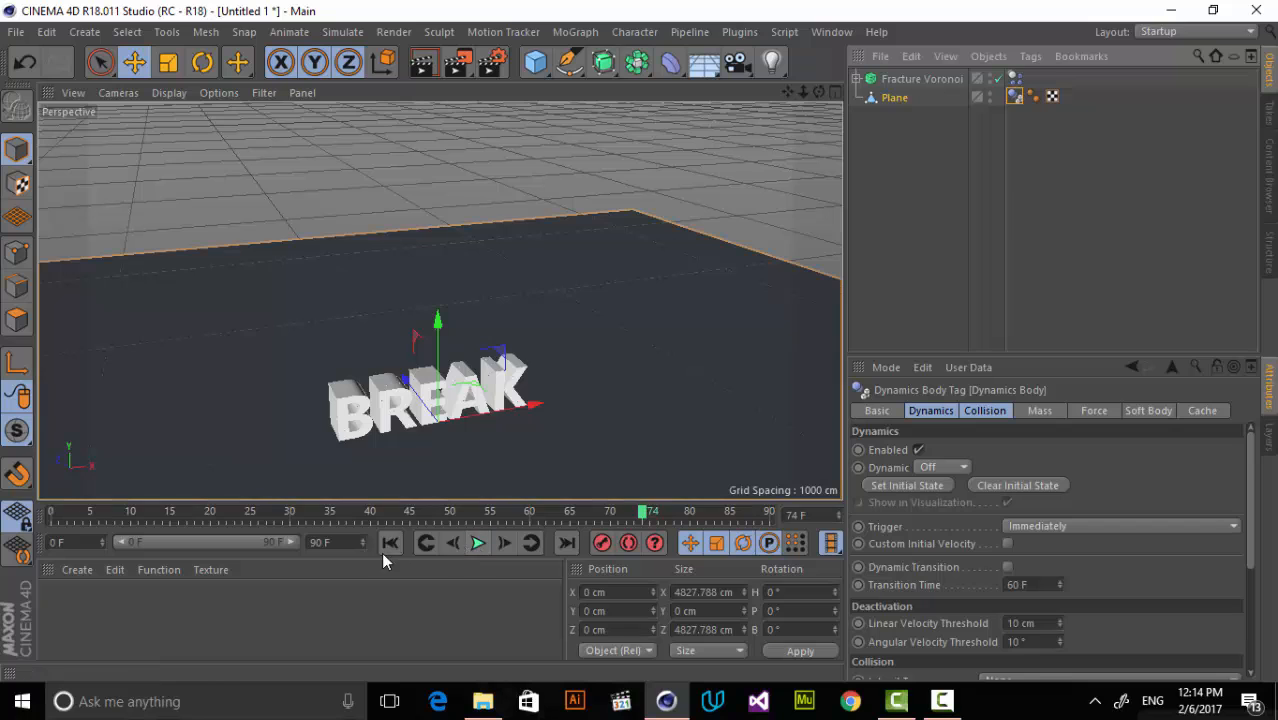
click(479, 543)
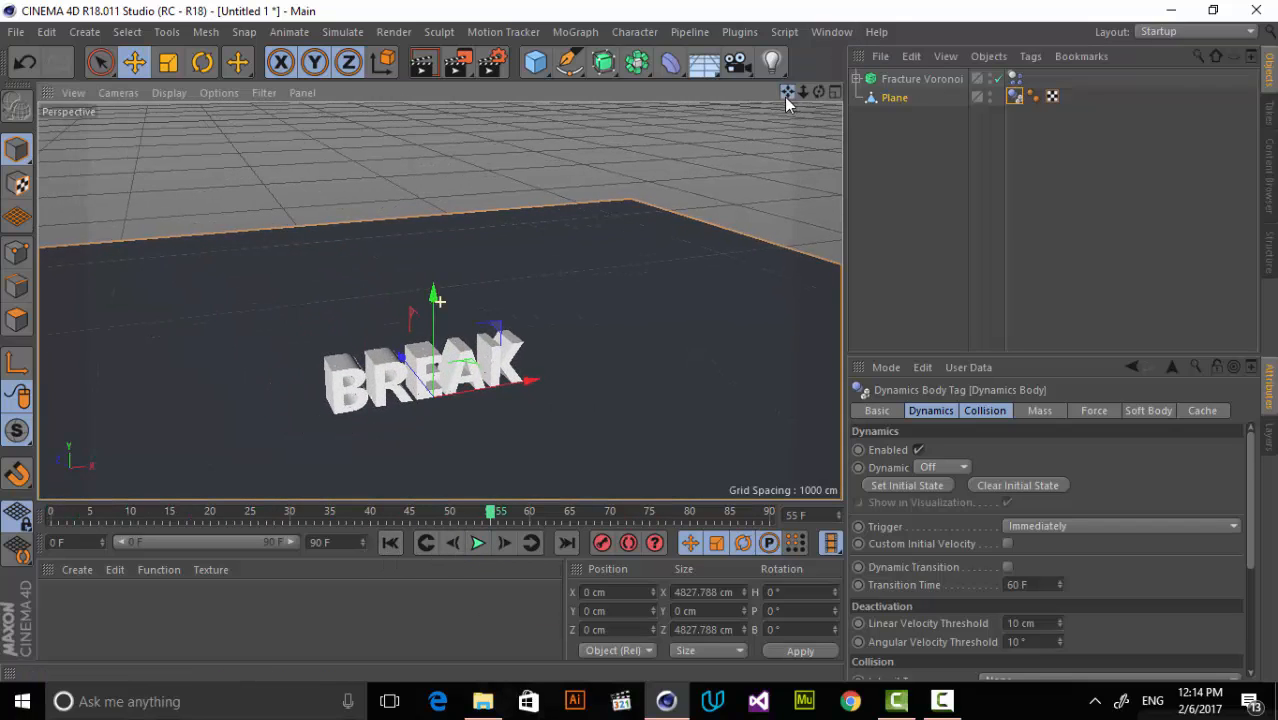
click(390, 542)
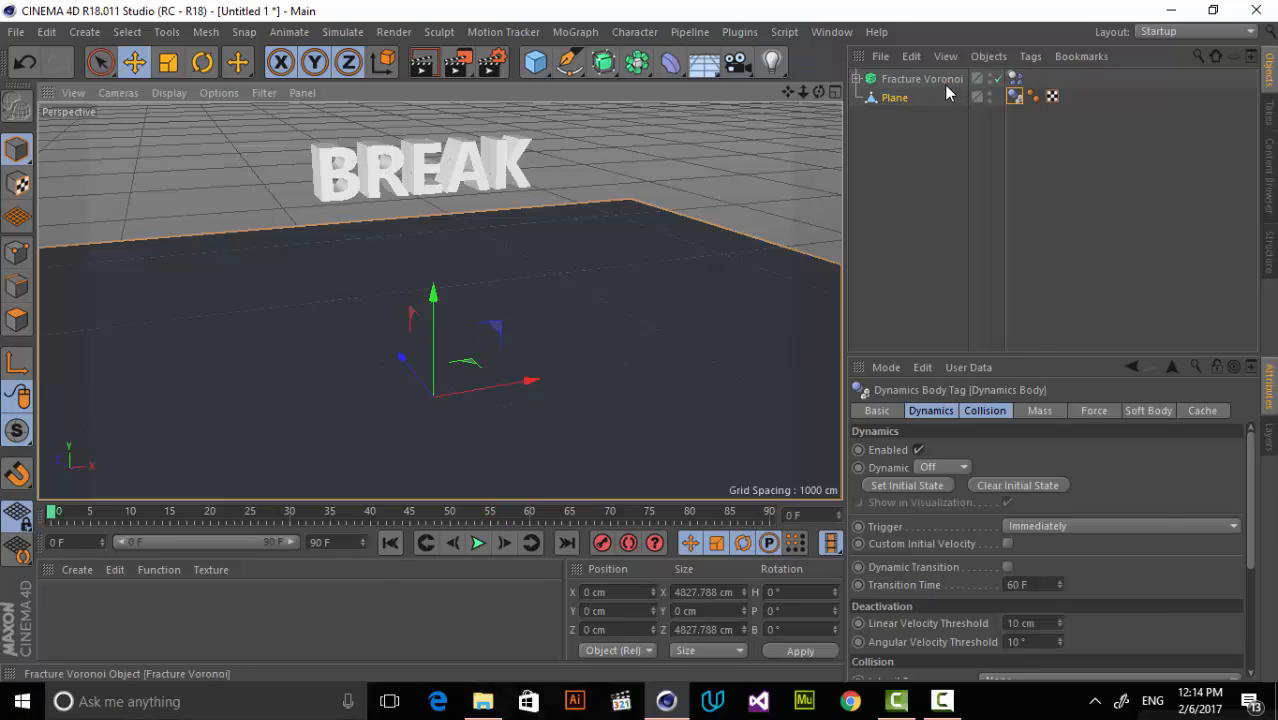
In the fracture's dynamics tag collision settings, set Inherit Tag to Apply Tag to Children and Individual Elements to Top Level.
click(1046, 84)
click(1017, 80)
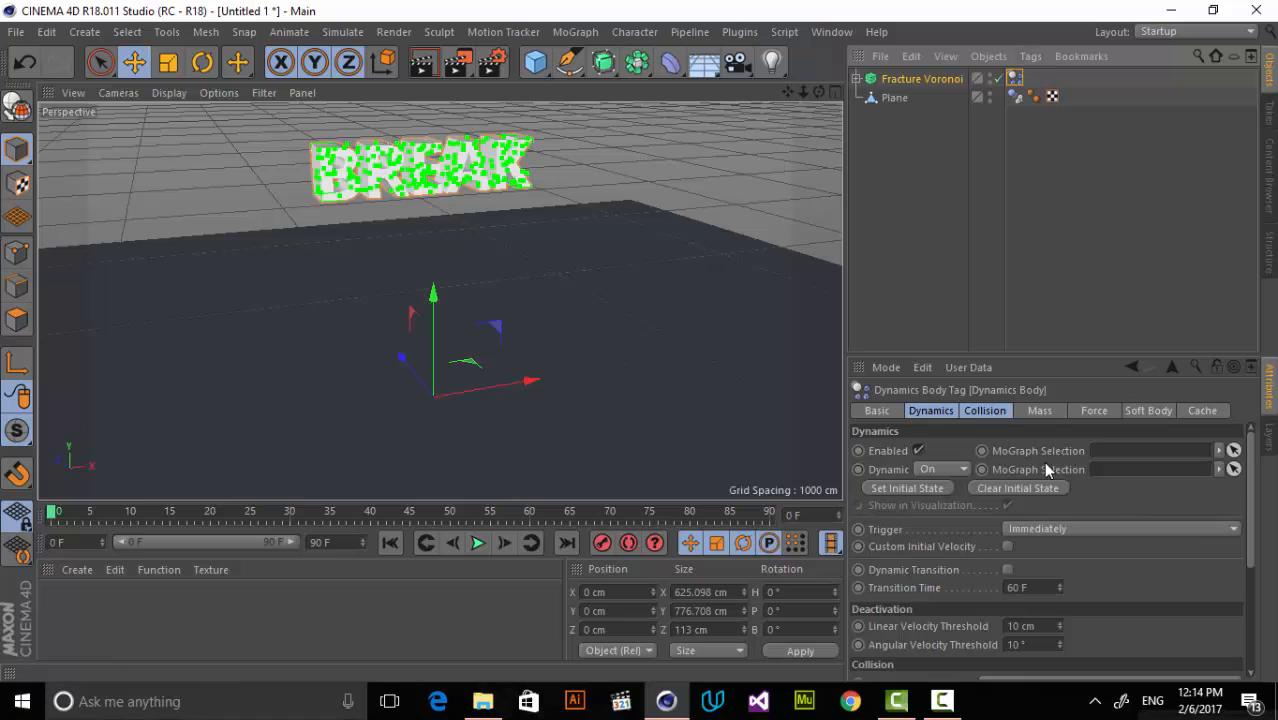
click(985, 411)
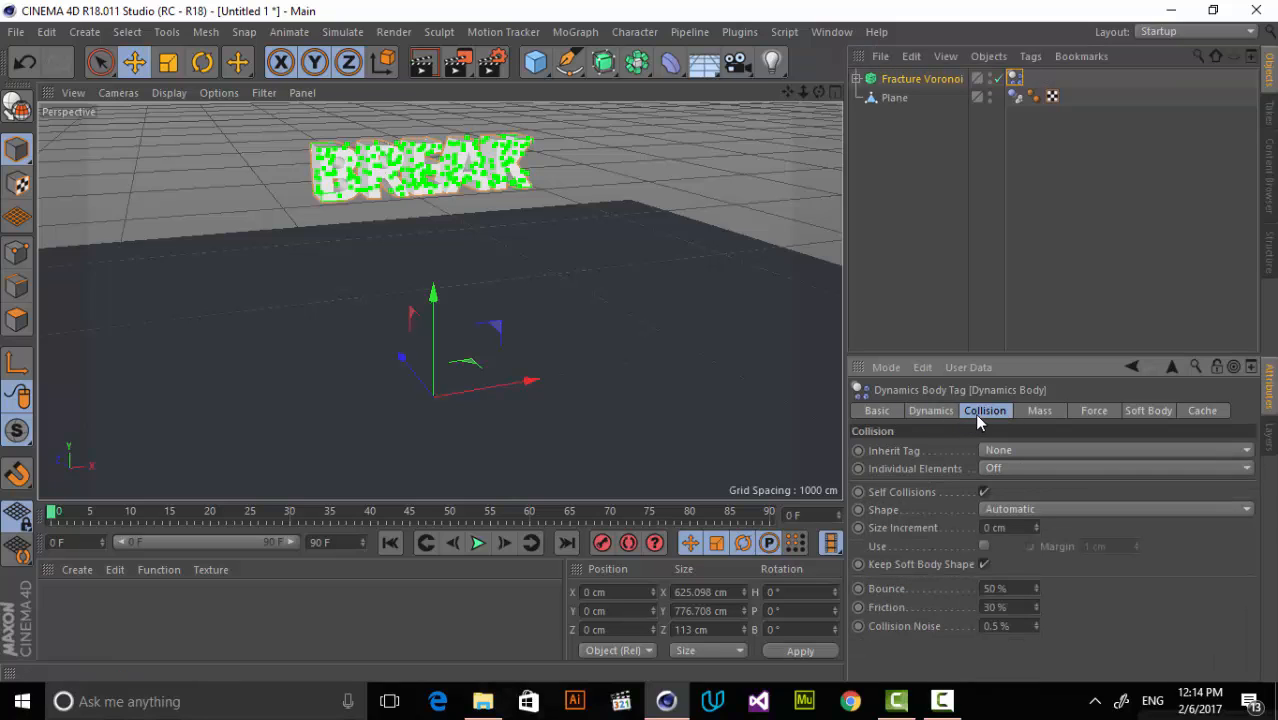
click(1041, 449)
click(1053, 489)
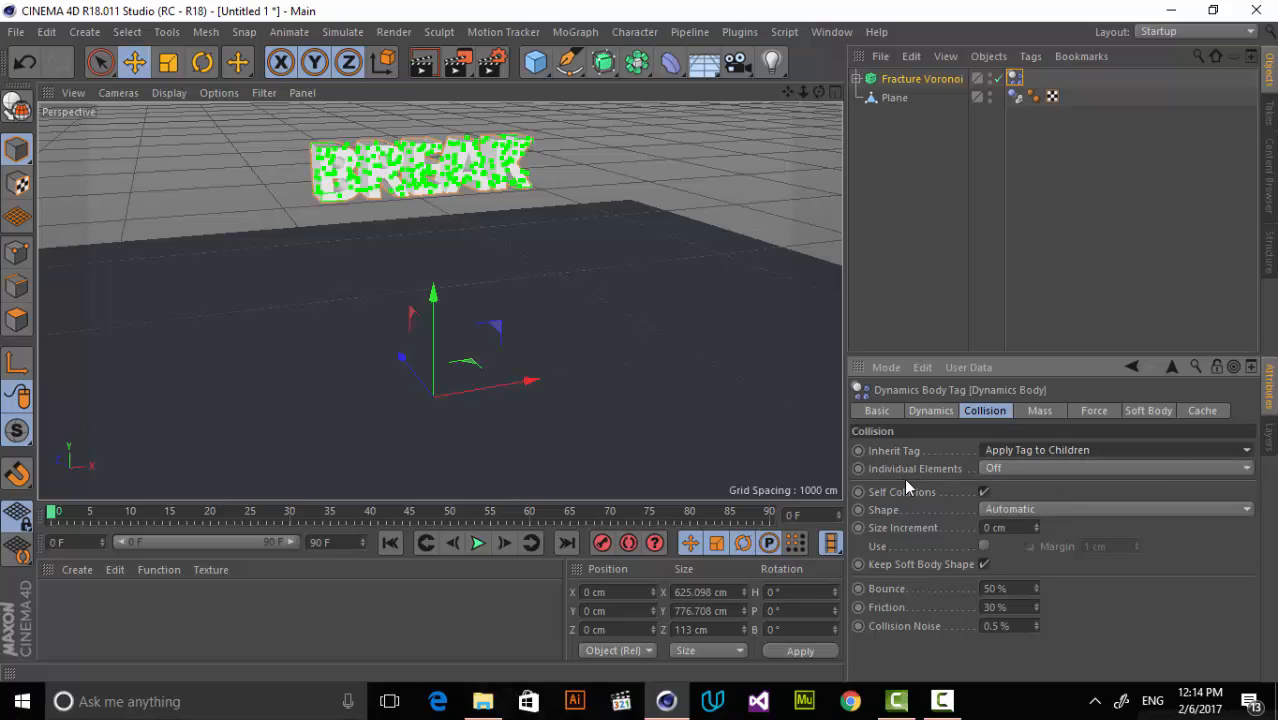
click(1062, 460)
click(1044, 500)
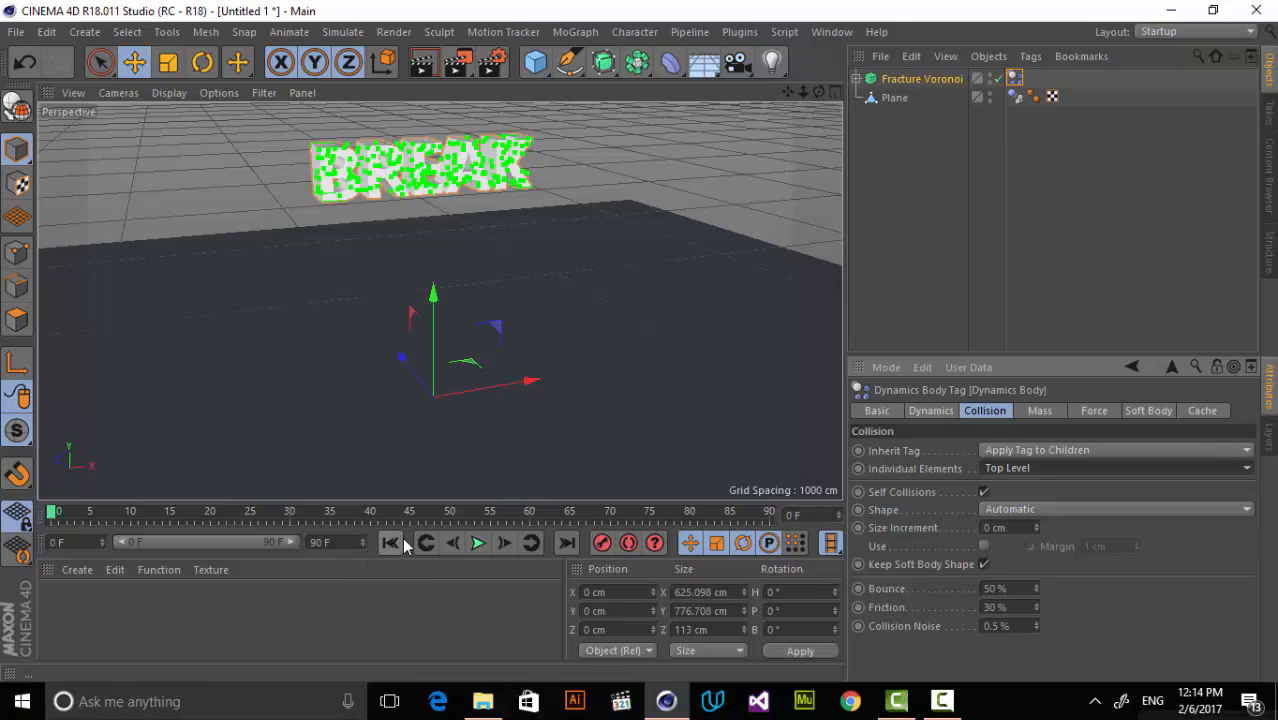
Deselect everything and play the simulation to check how the text breaks on the floor.
click(896, 117)
click(478, 542)
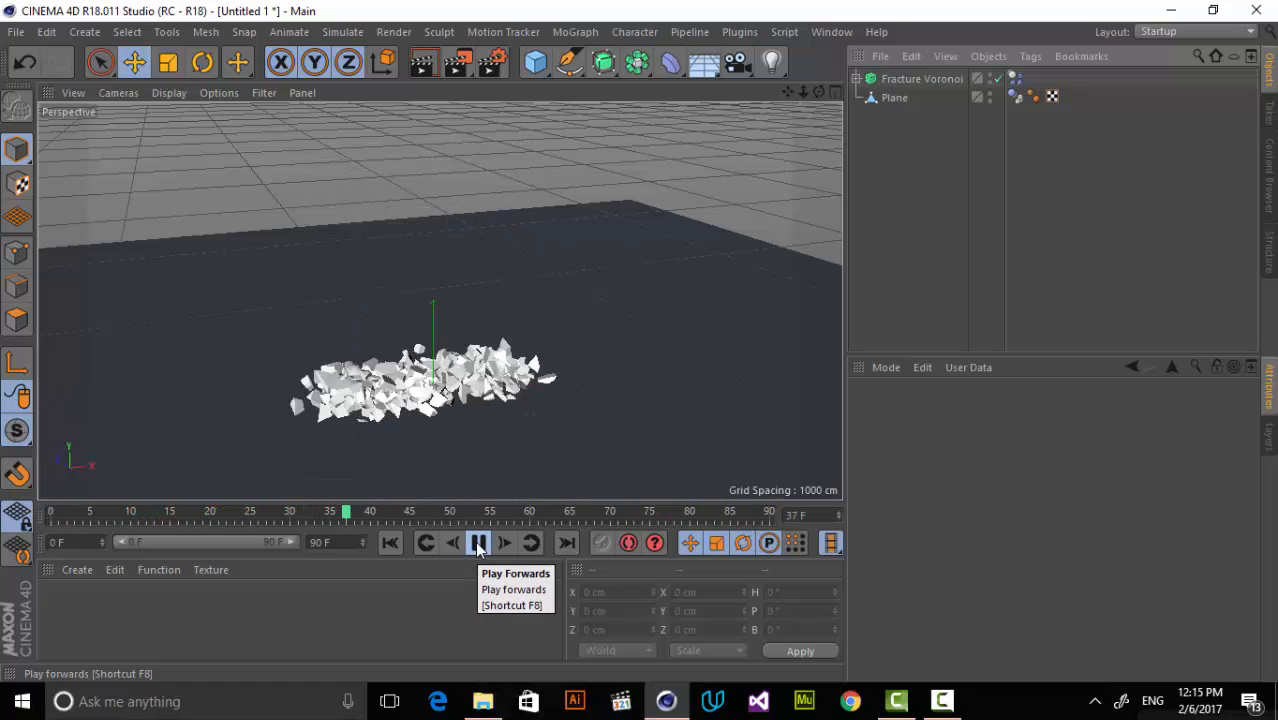
click(478, 543)
Set the fracture's dynamics tag to 15% Bounce and 85% Friction, and replay the simulation from the start.
click(1014, 79)
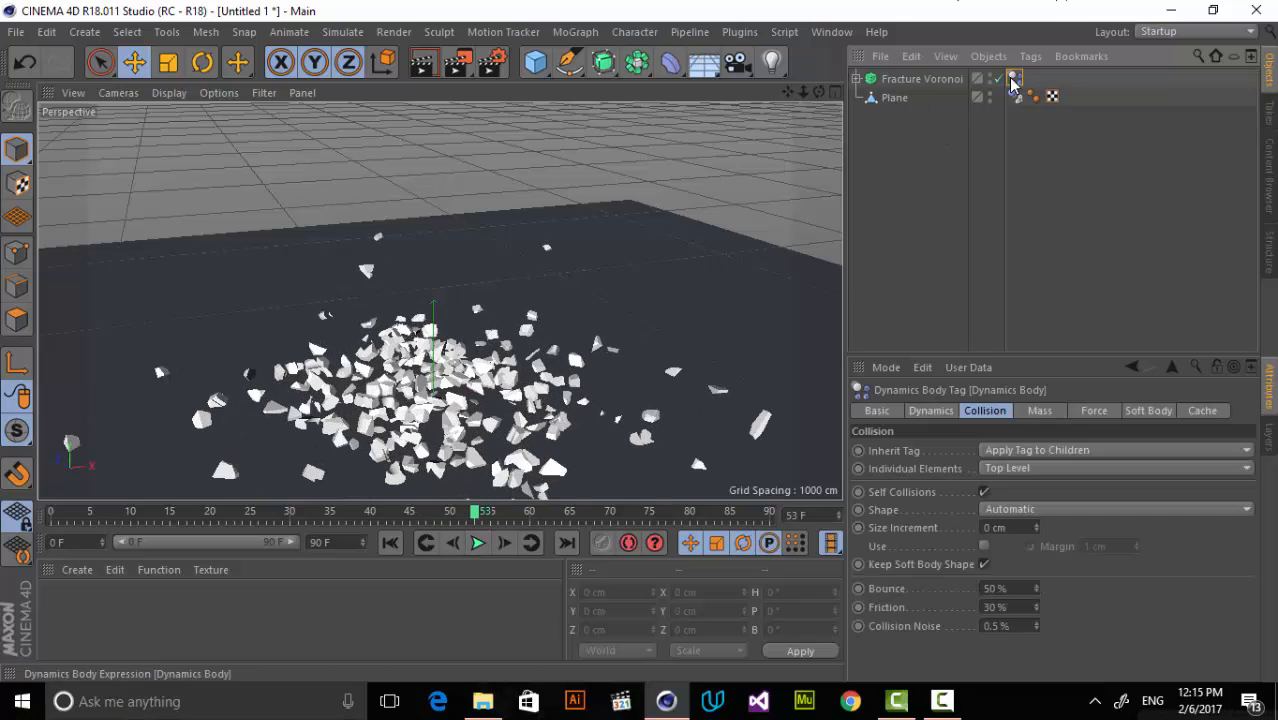
drag(1035, 611, 1037, 596)
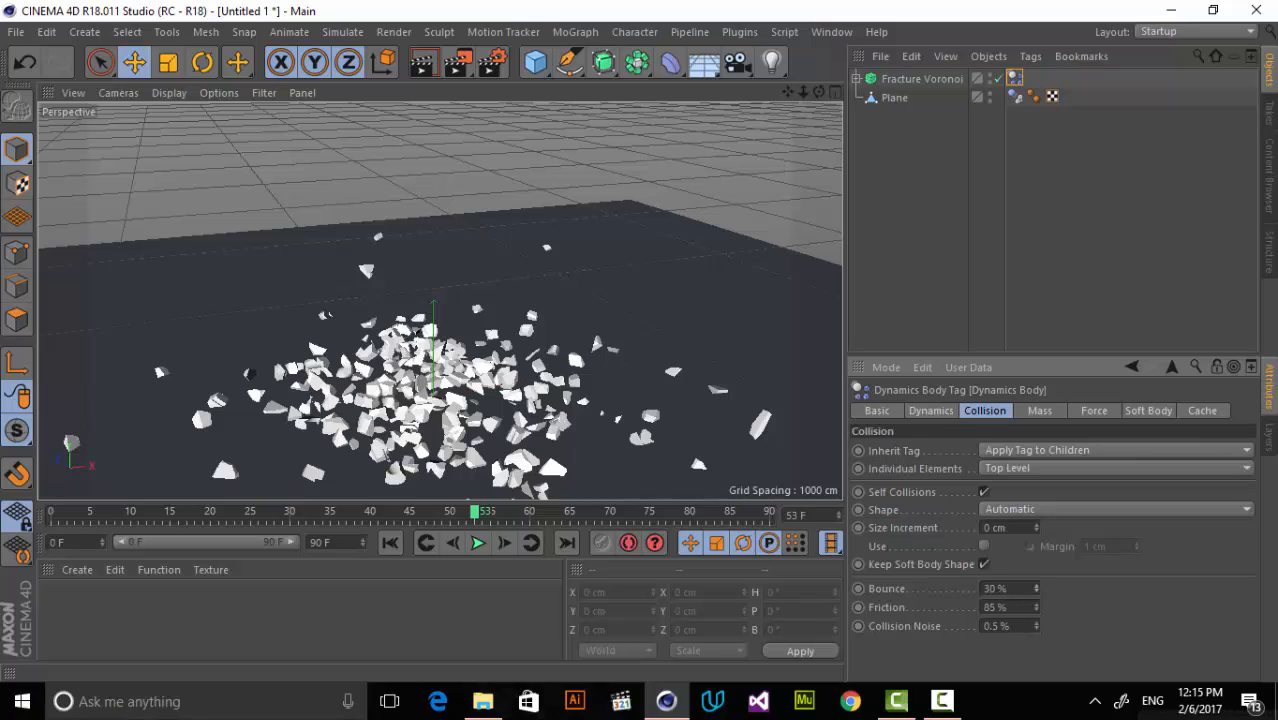
click(399, 545)
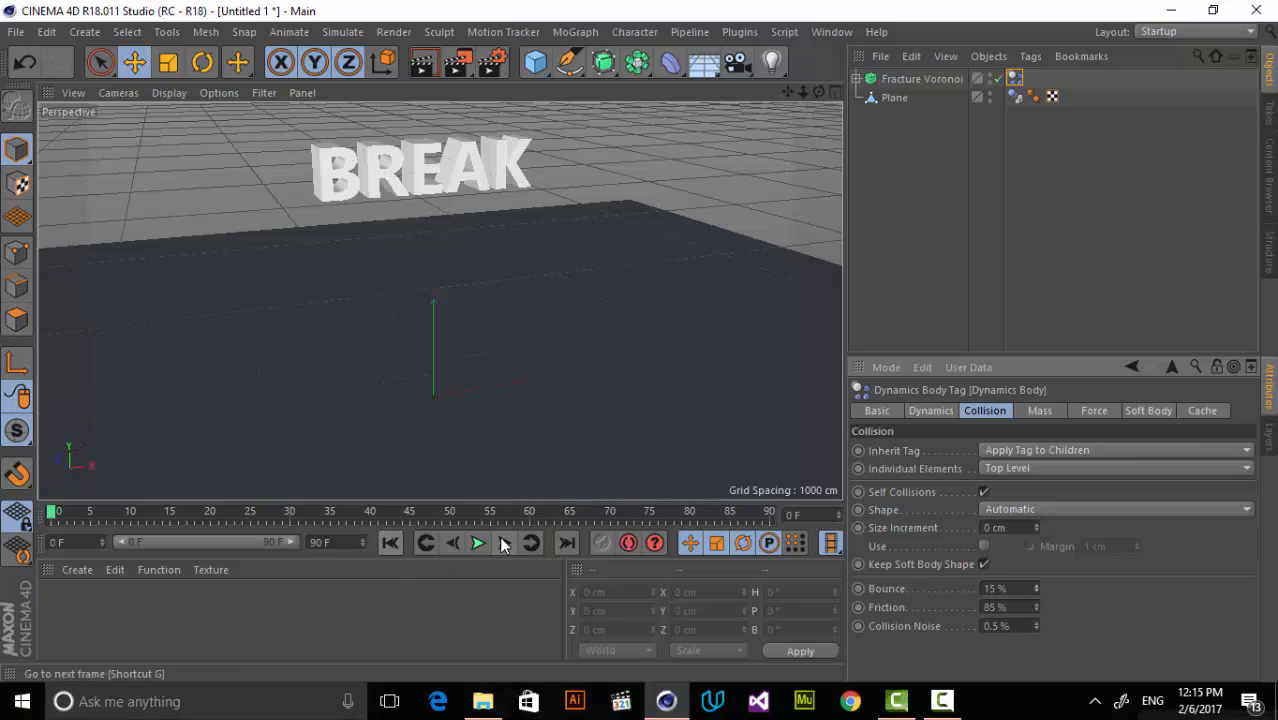
click(478, 543)
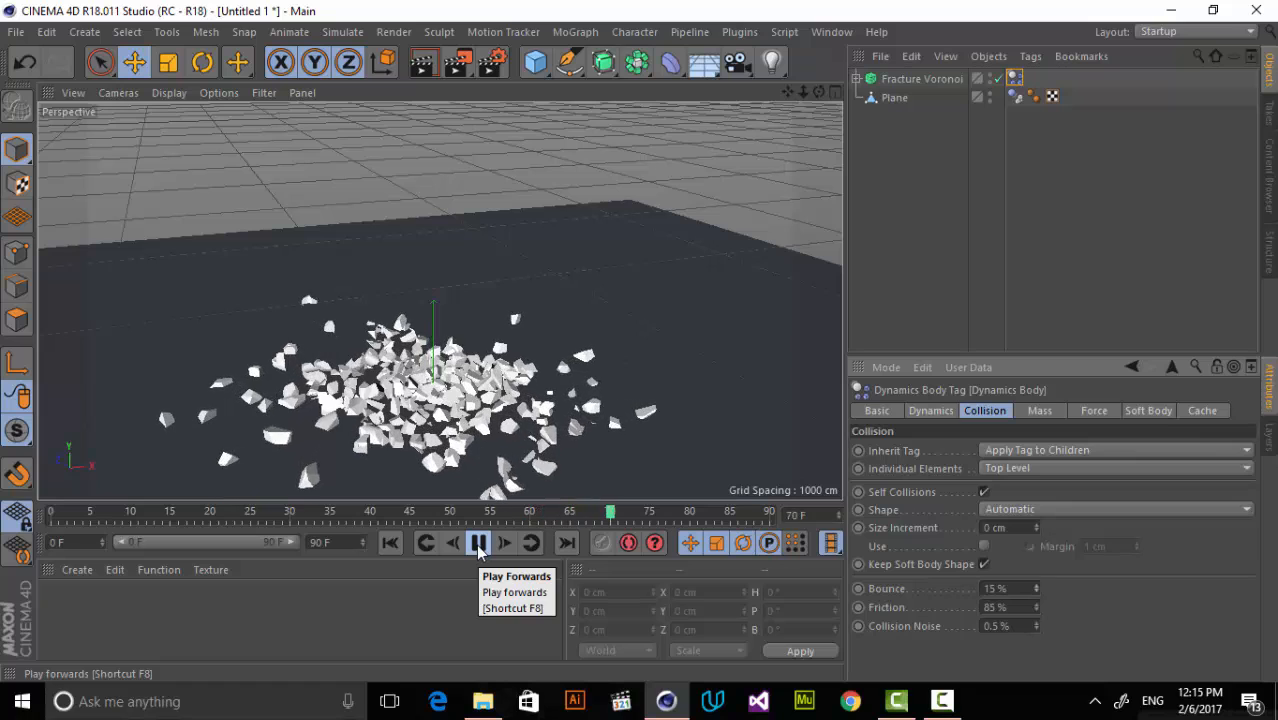
click(478, 545)
Change the Distribution Type of the Voronoi Fracture's point generator to Inverse Normal.
click(922, 79)
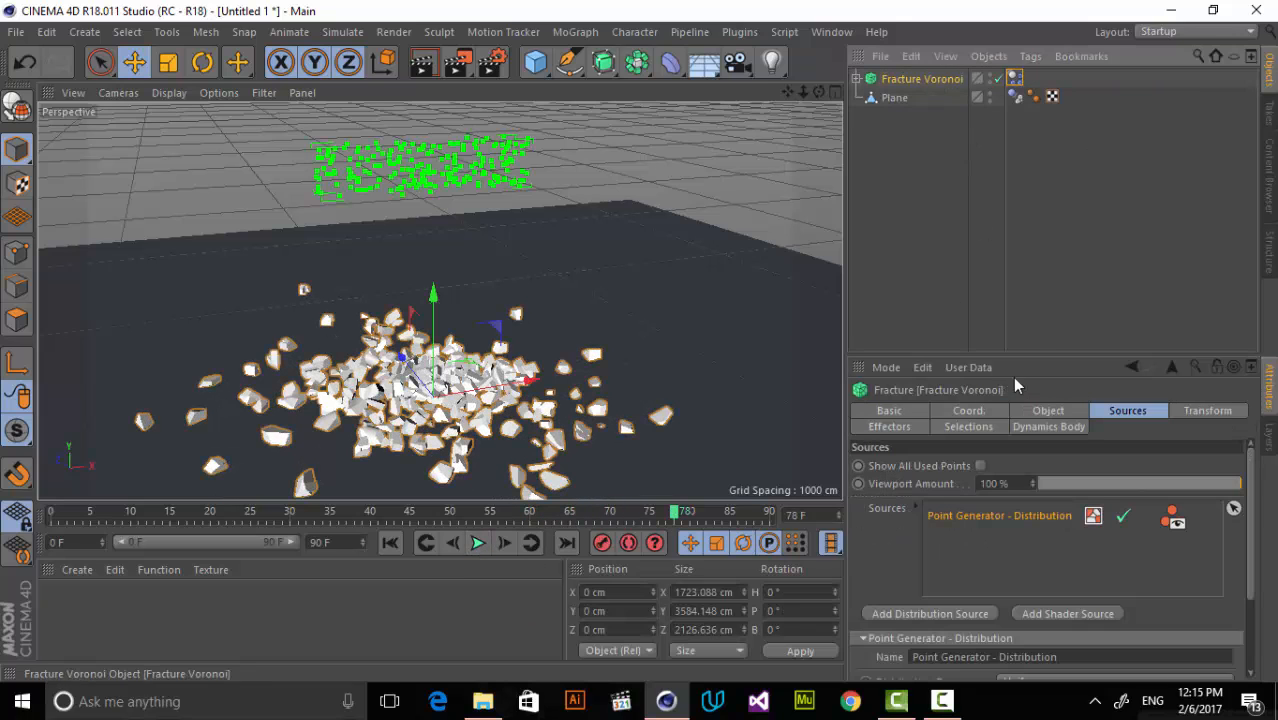
scroll(1258, 506, down, 3)
click(1050, 576)
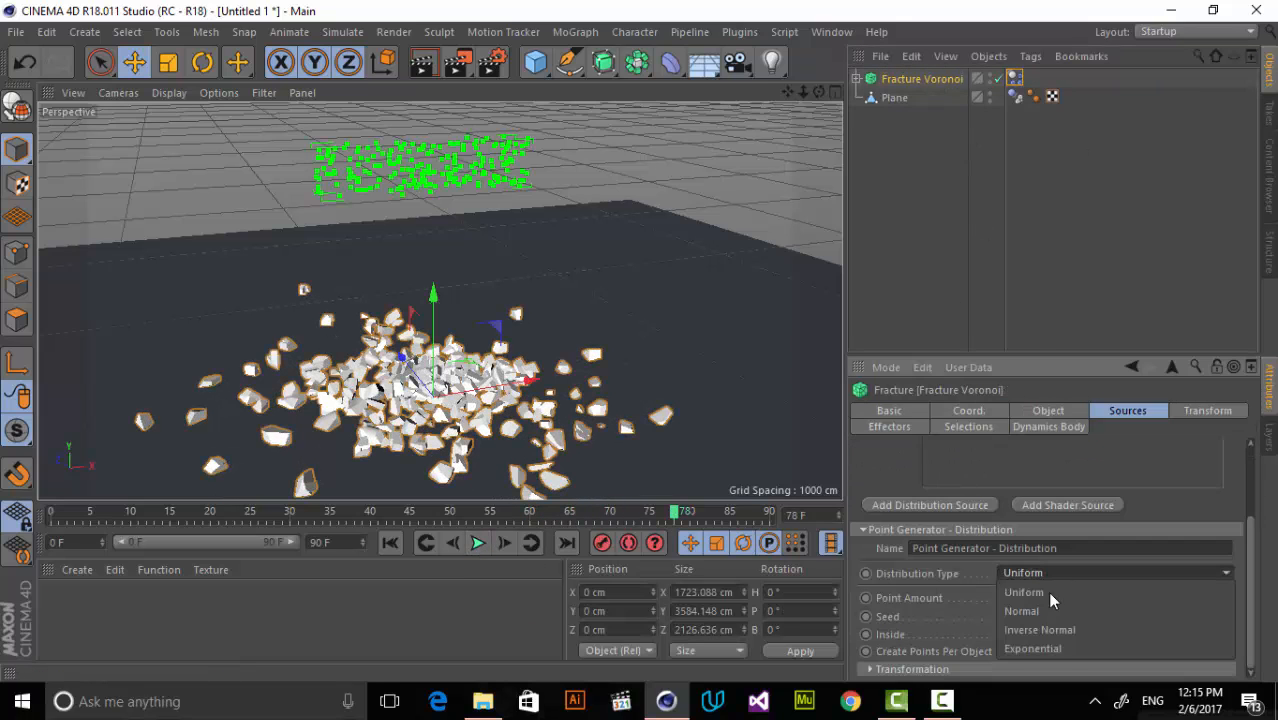
click(1061, 627)
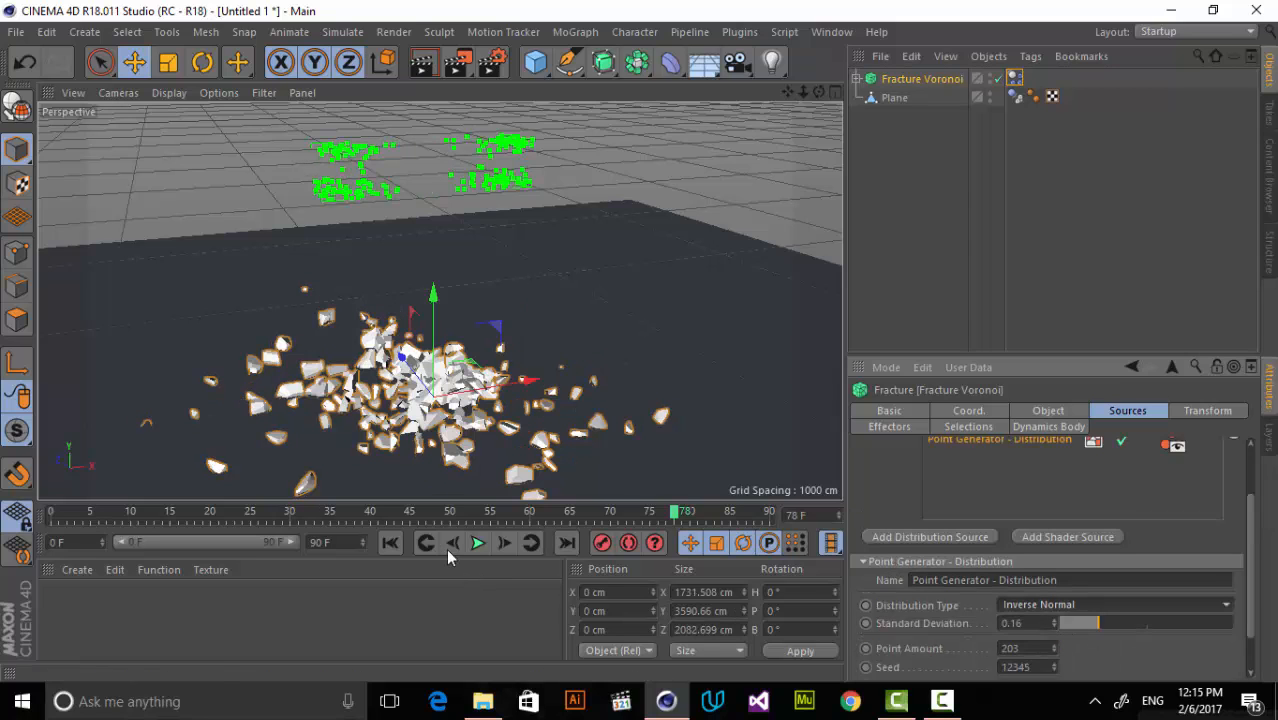
Replay the simulation from the start to examine the new fragment distribution, and return to frame 0.
click(391, 543)
click(478, 543)
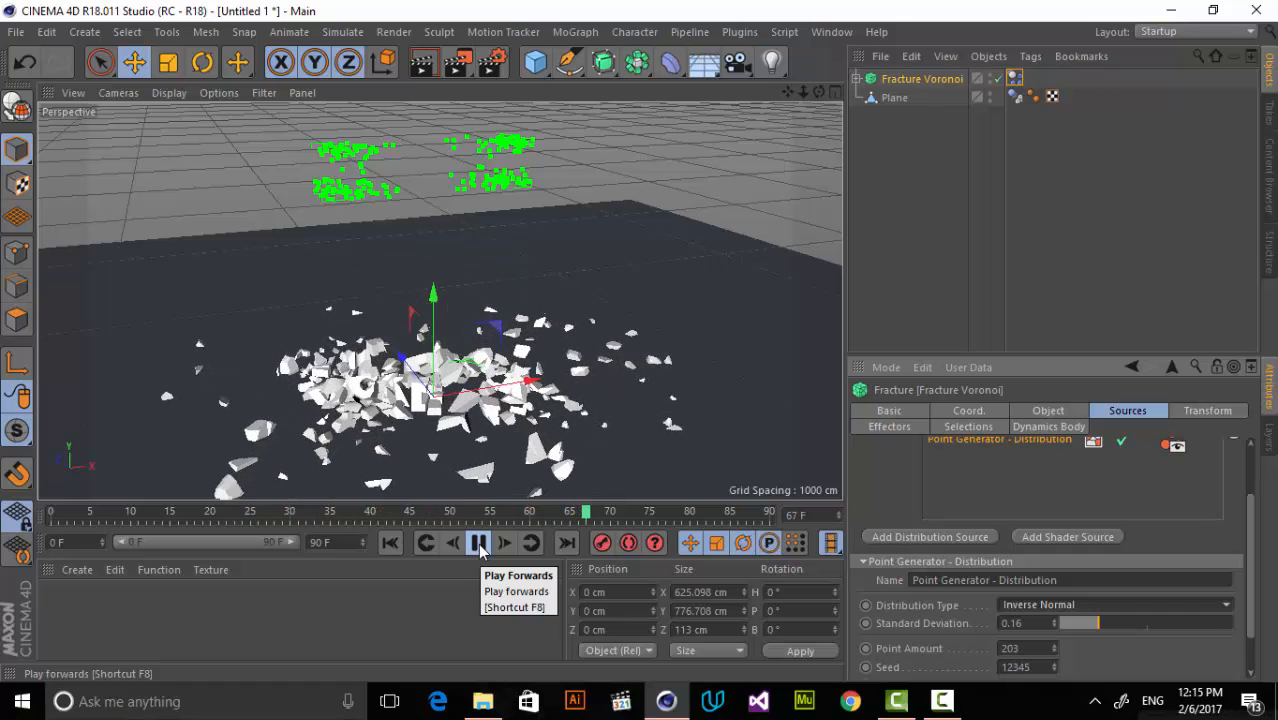
click(478, 543)
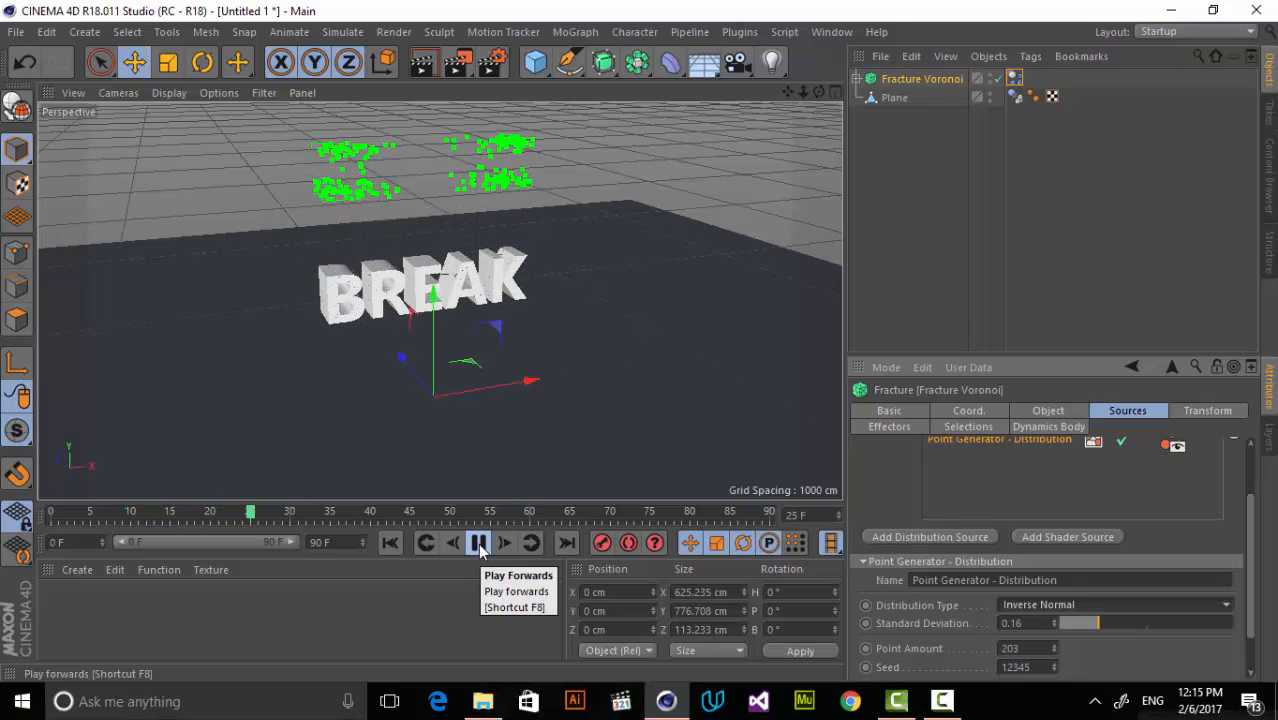
click(478, 543)
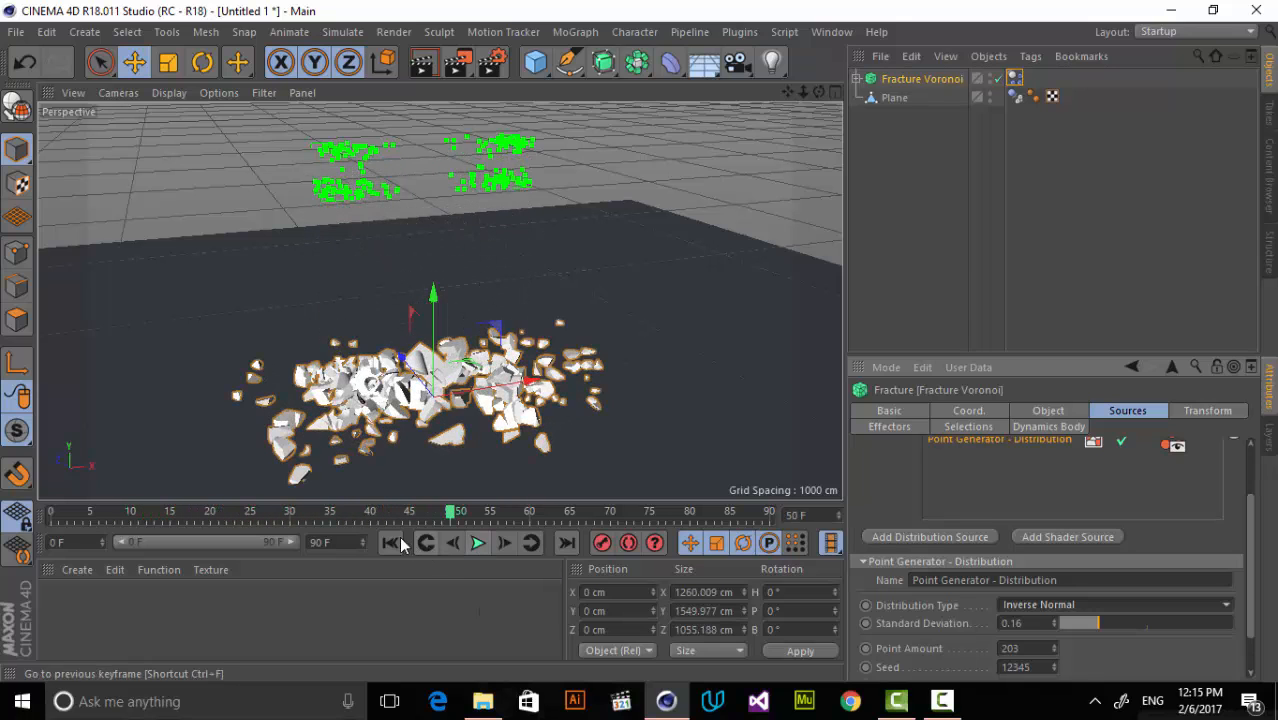
click(398, 542)
Bake the Voronoi Fracture's dynamics simulation to the object cache and play back the cached animation.
click(1015, 79)
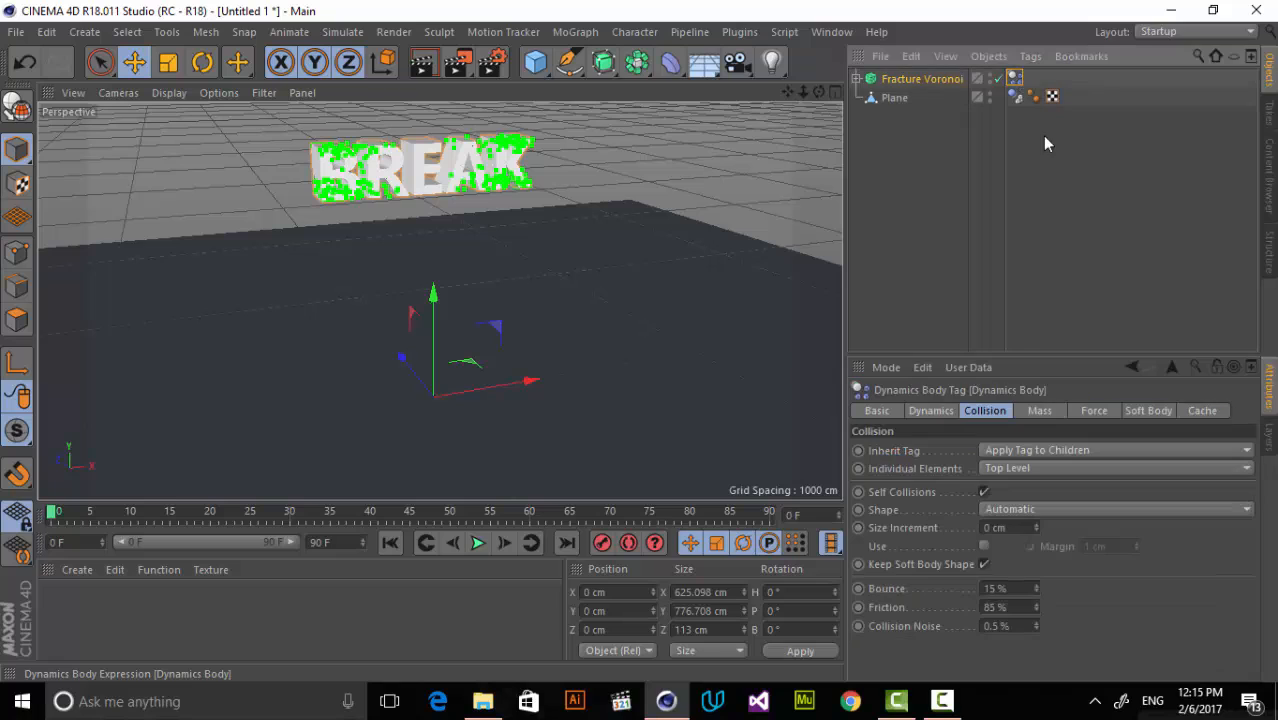
click(1203, 411)
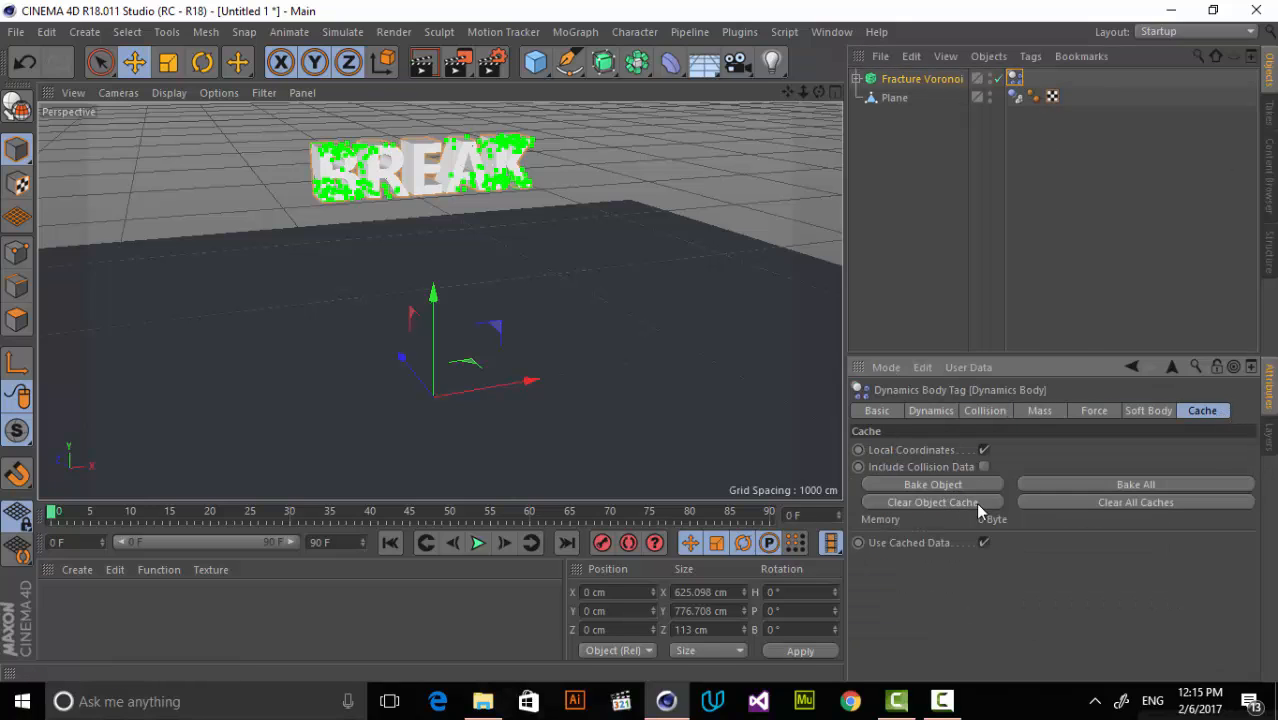
click(932, 485)
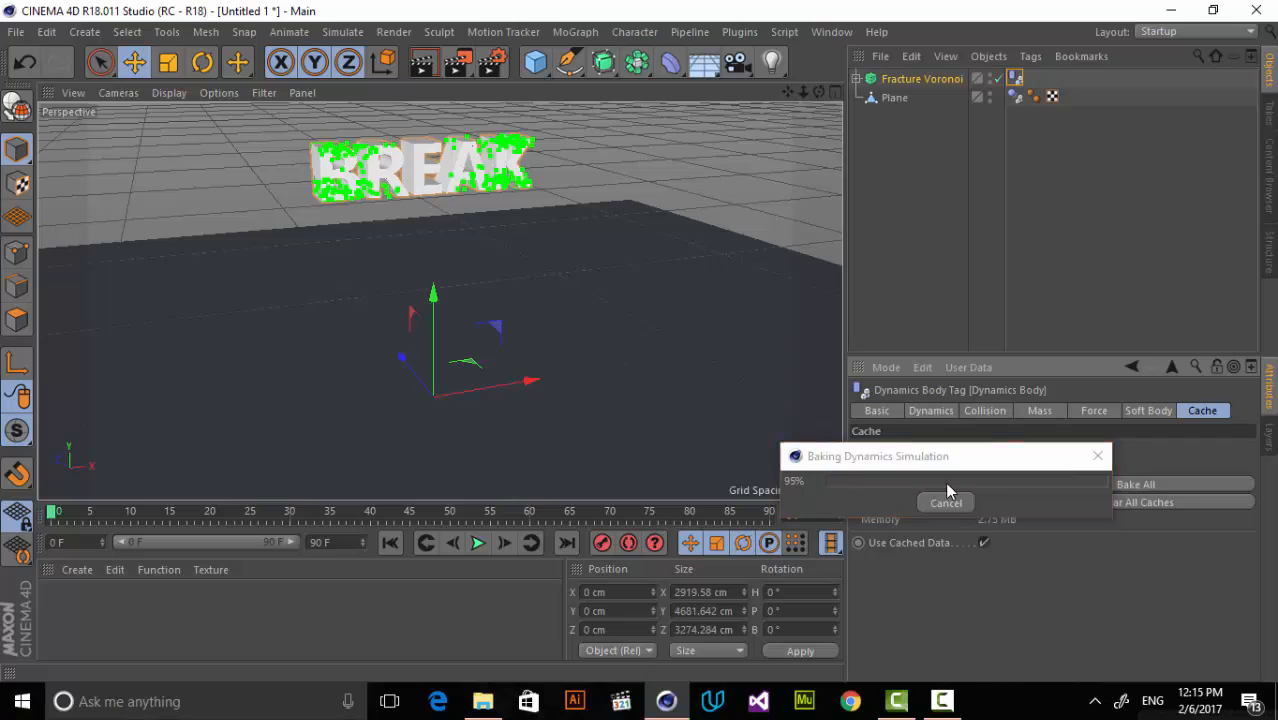
click(476, 543)
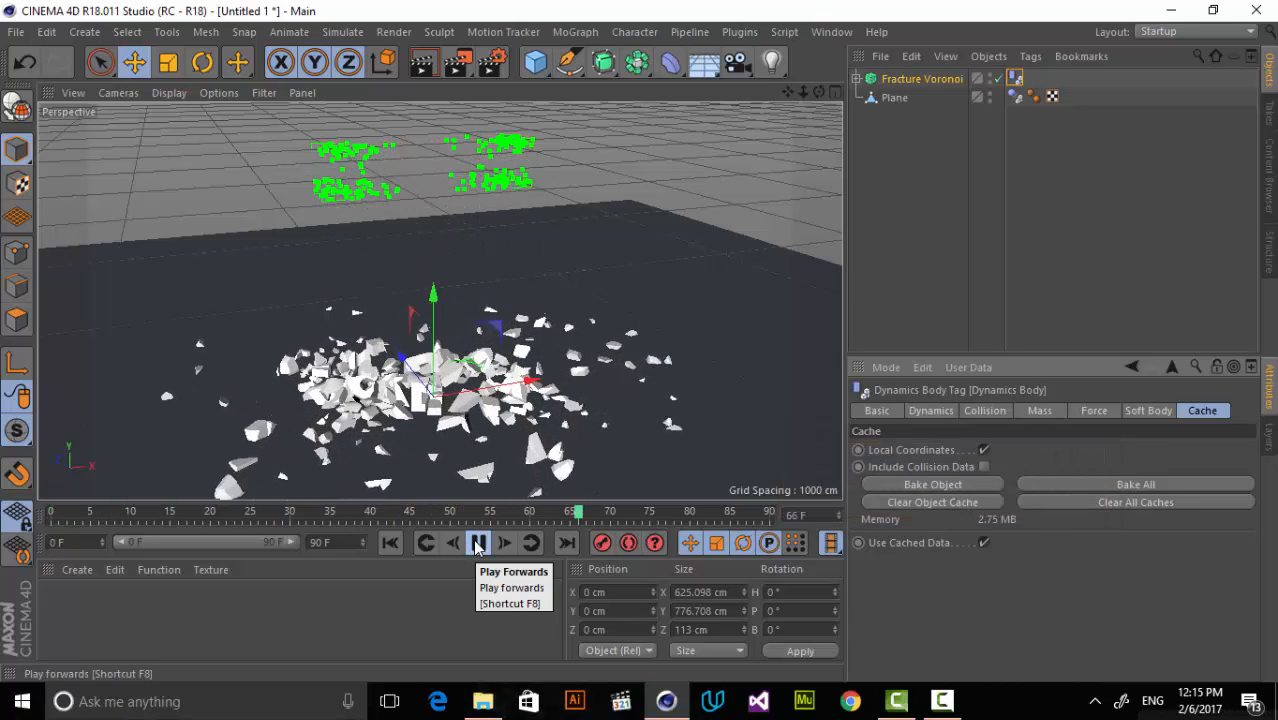
Add a Sky object to the scene.
click(787, 104)
drag(803, 93, 831, 168)
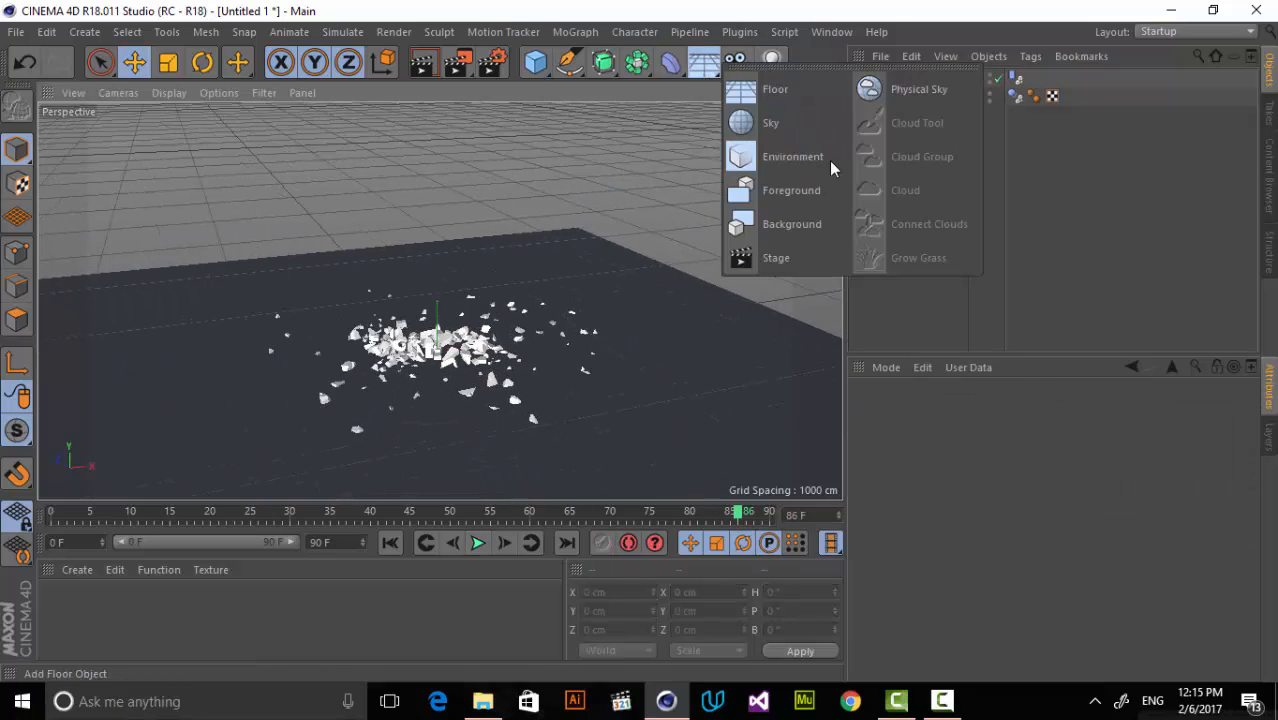
drag(789, 119, 790, 120)
Create a new material and apply it to the Sky object.
click(77, 569)
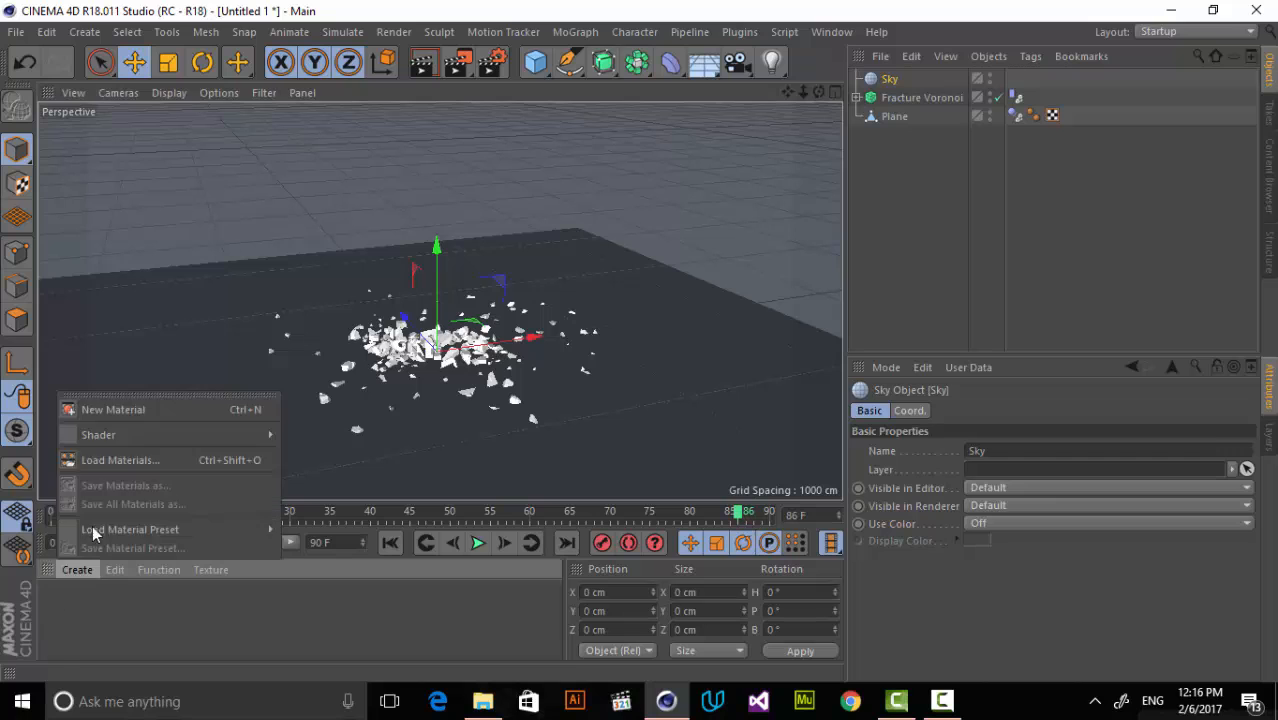
click(137, 411)
drag(705, 165, 895, 79)
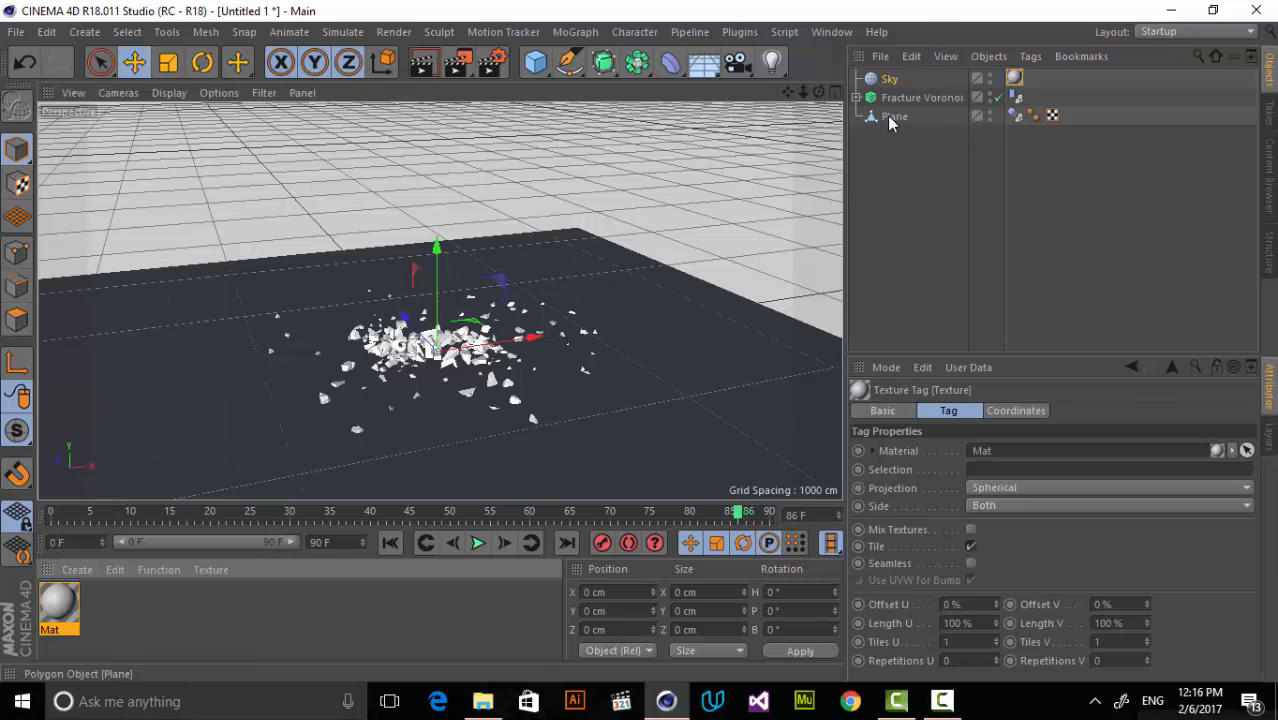
Turn off the sky material's Color and Reflectance channels and load studio011.hdr as the texture of its enabled Luminance channel.
double_click(58, 603)
click(382, 326)
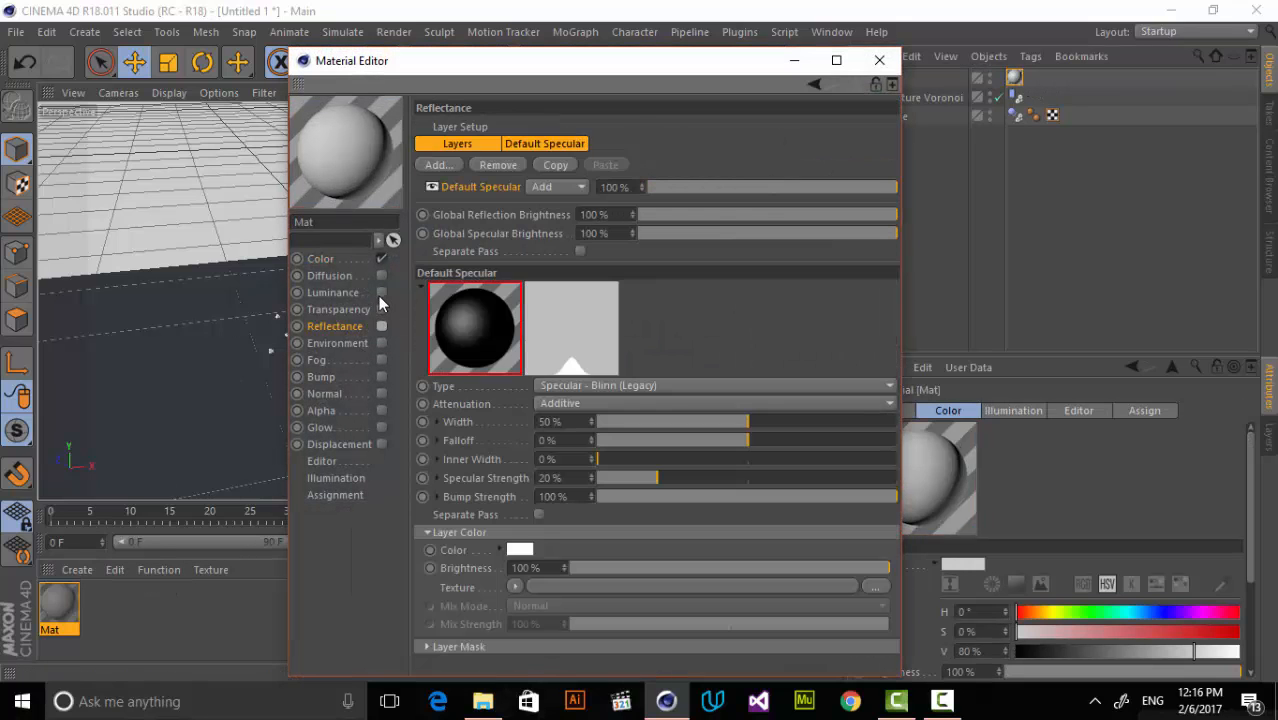
click(380, 293)
click(503, 261)
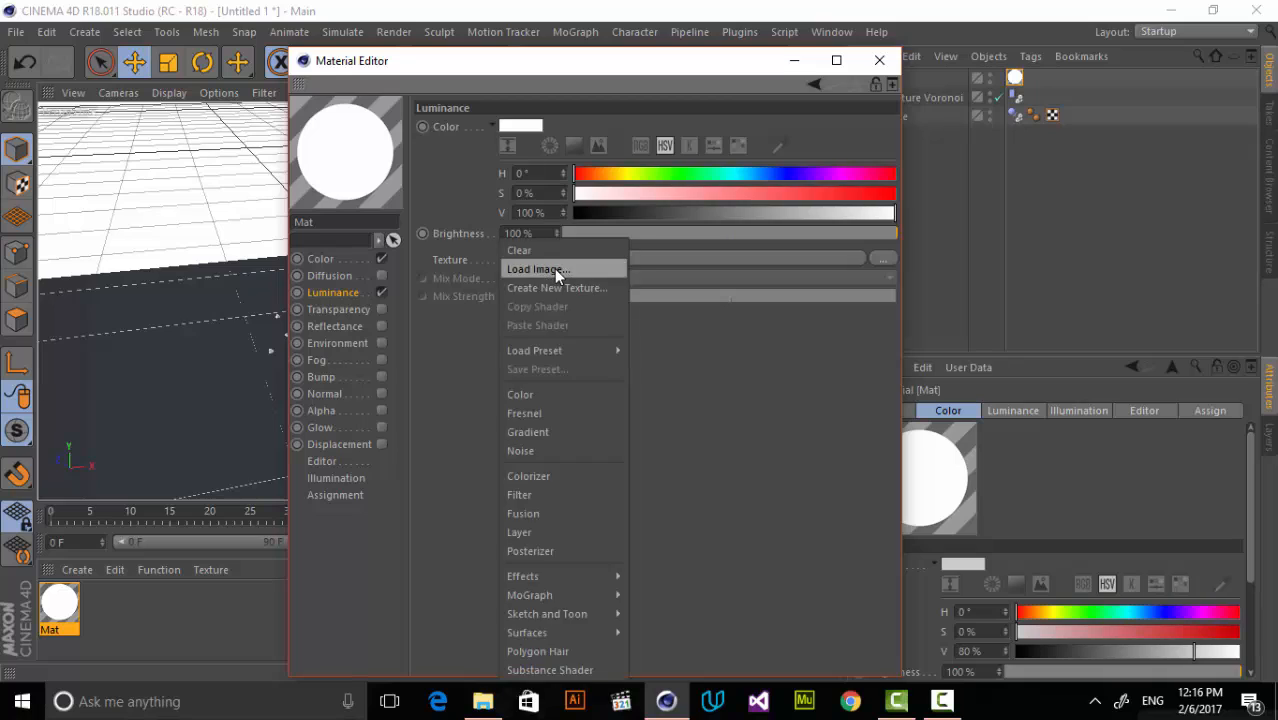
click(554, 267)
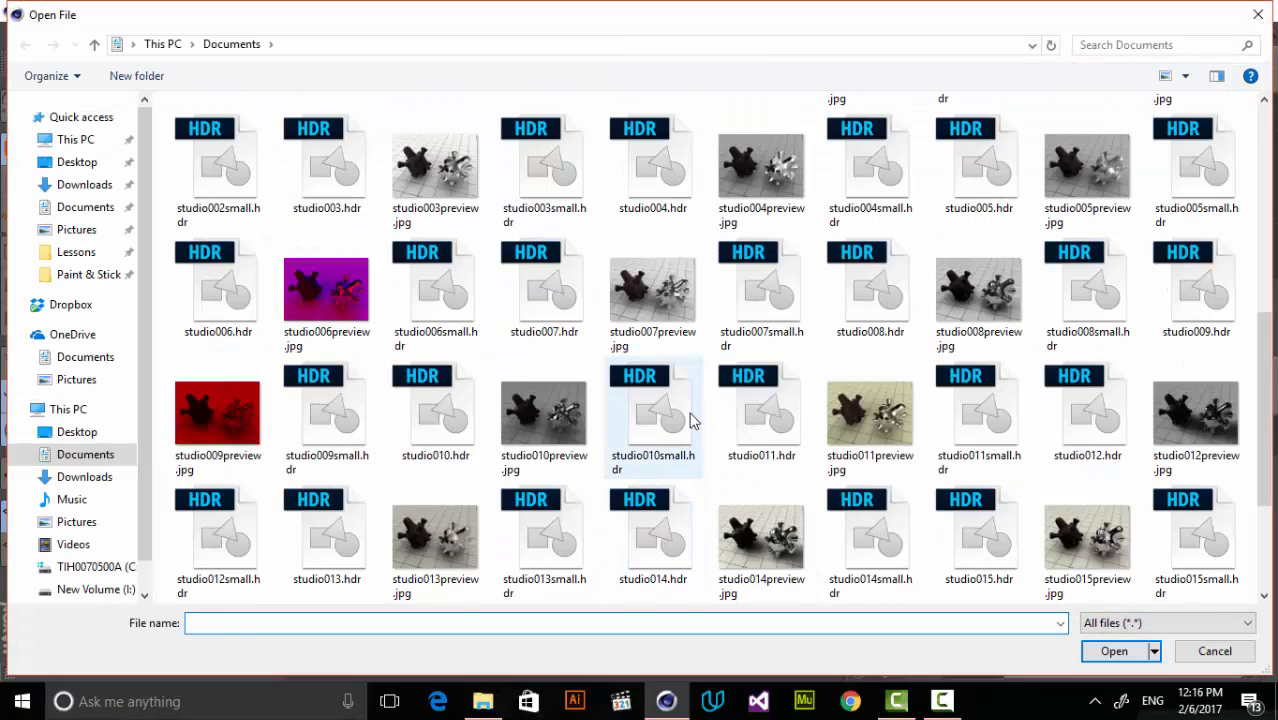
double_click(757, 402)
click(660, 418)
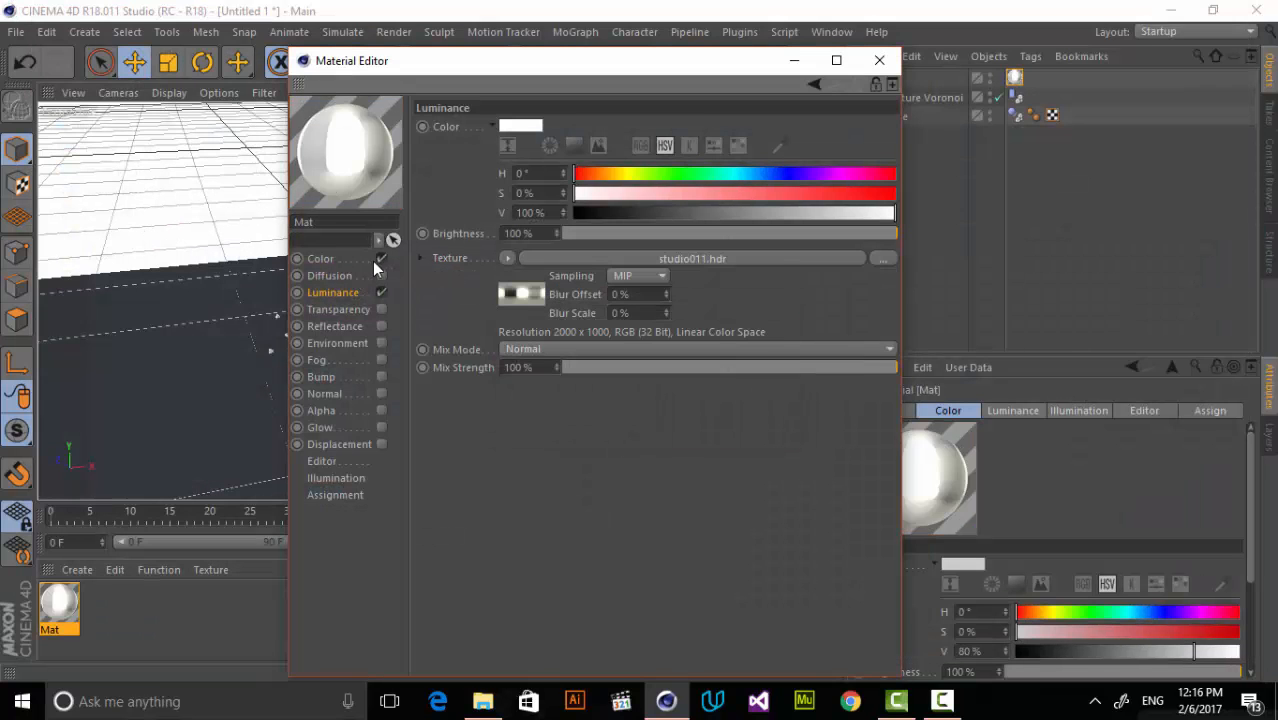
click(879, 60)
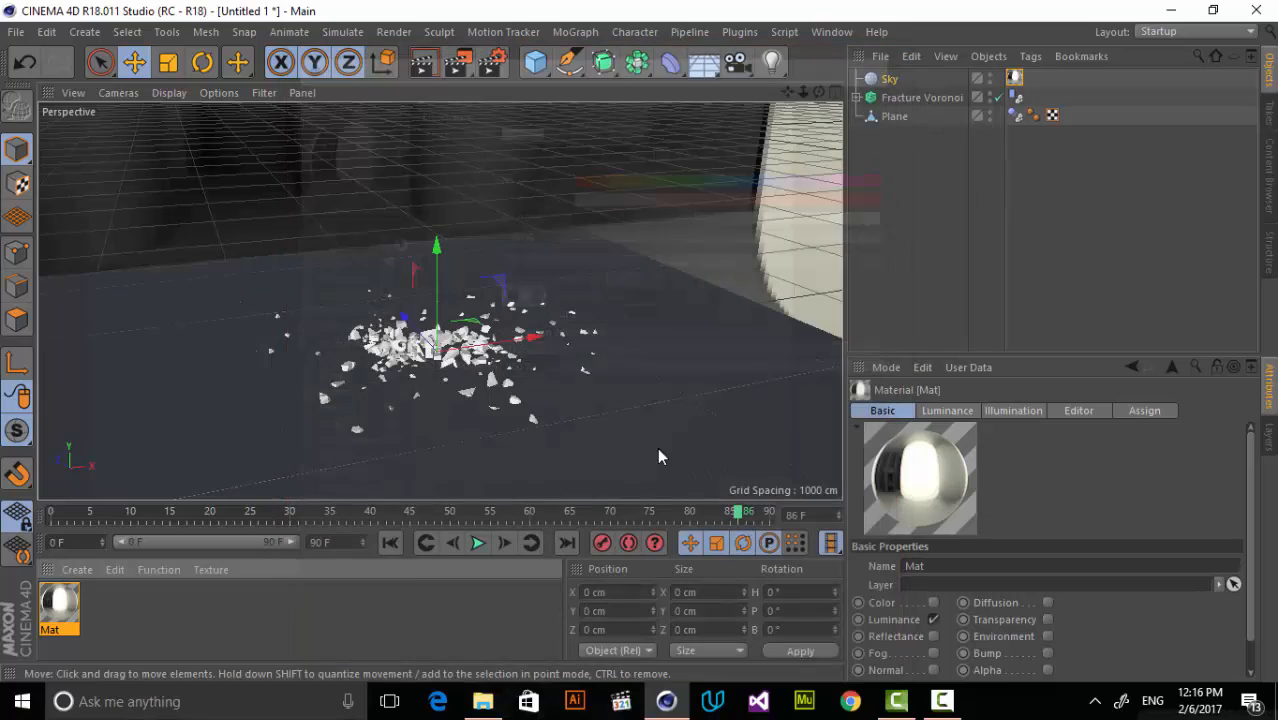
Add a Compositing tag to the Sky and turn off Seen by Camera.
right_click(905, 72)
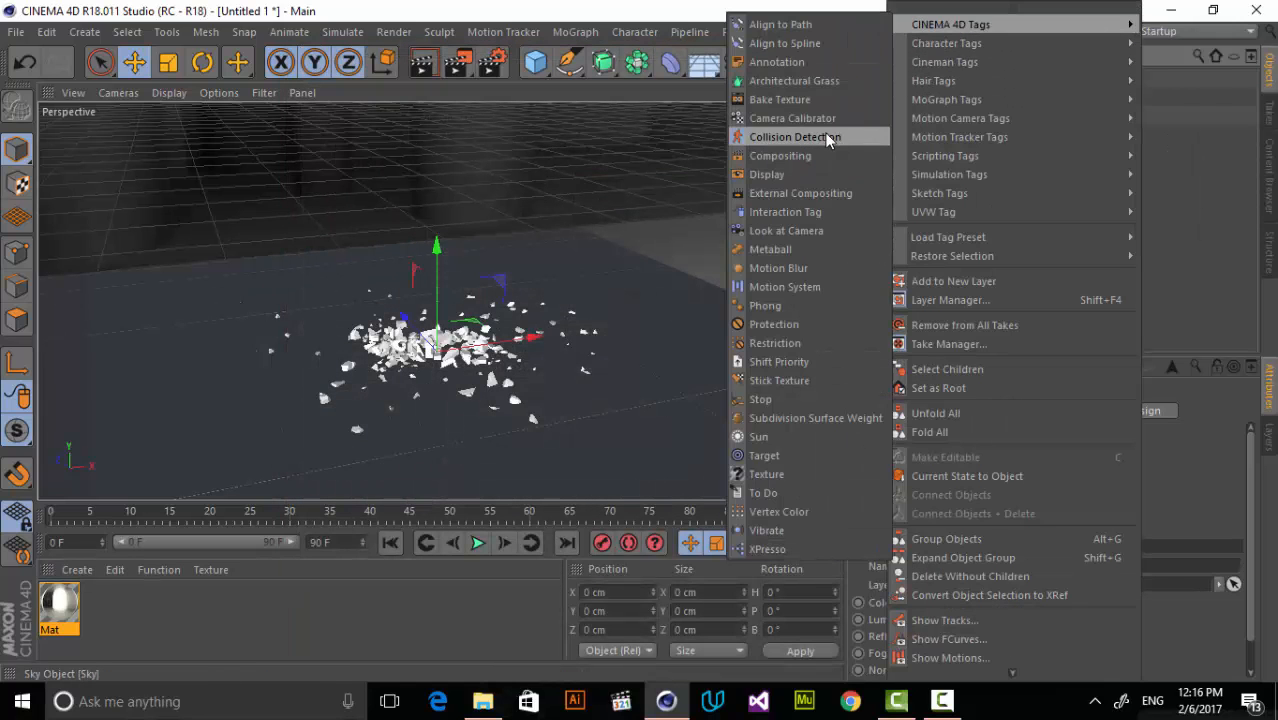
click(790, 155)
click(960, 507)
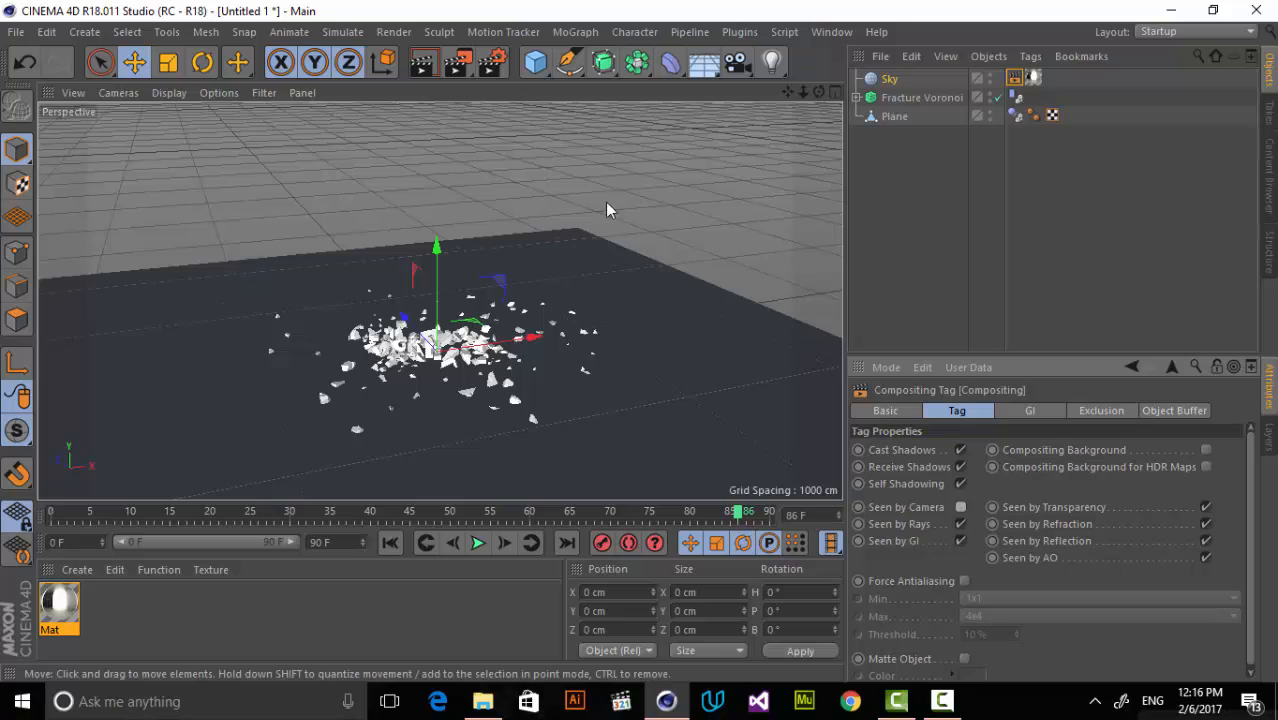
click(605, 202)
Add a Background object and apply one new default material to both the Background and the Plane.
click(706, 63)
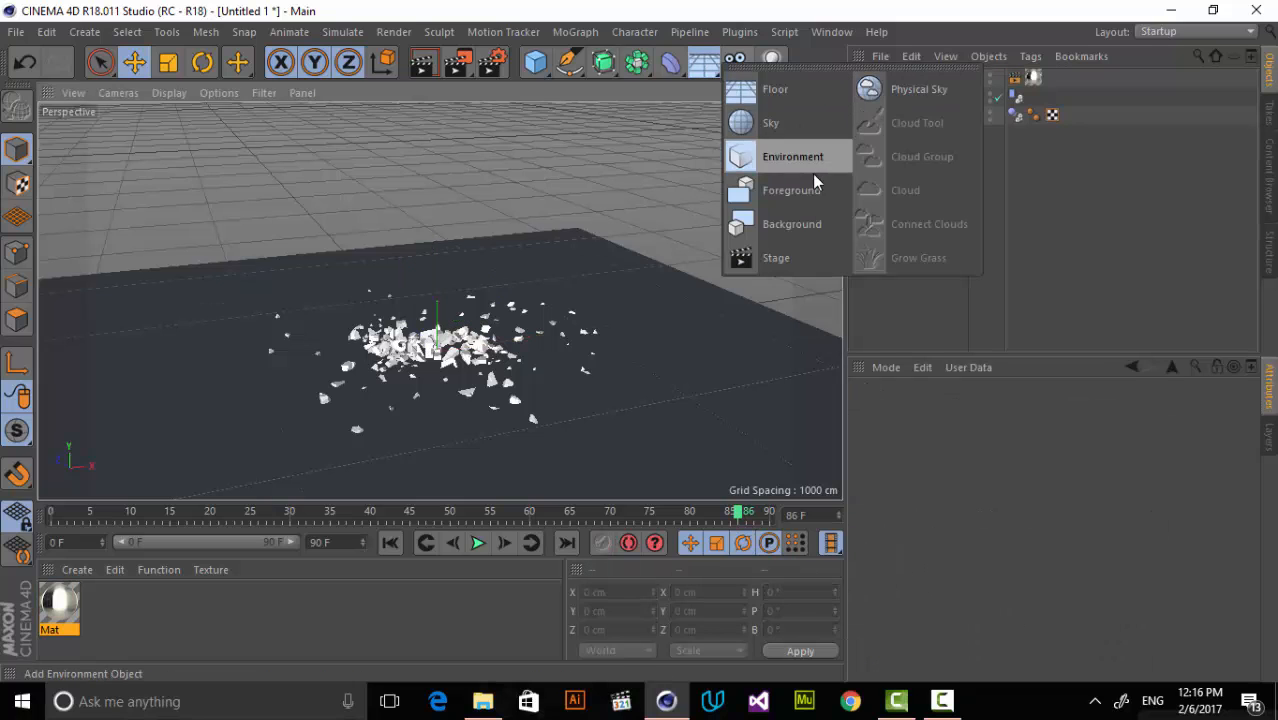
click(808, 220)
click(77, 569)
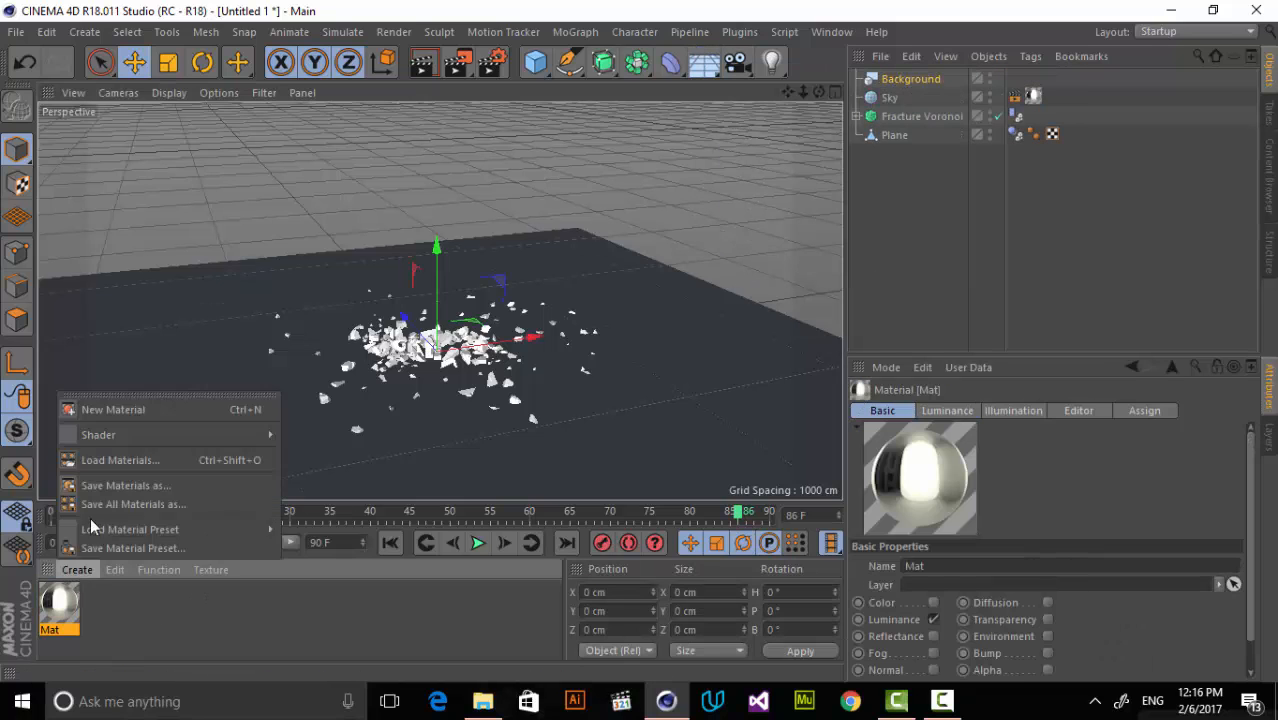
click(100, 408)
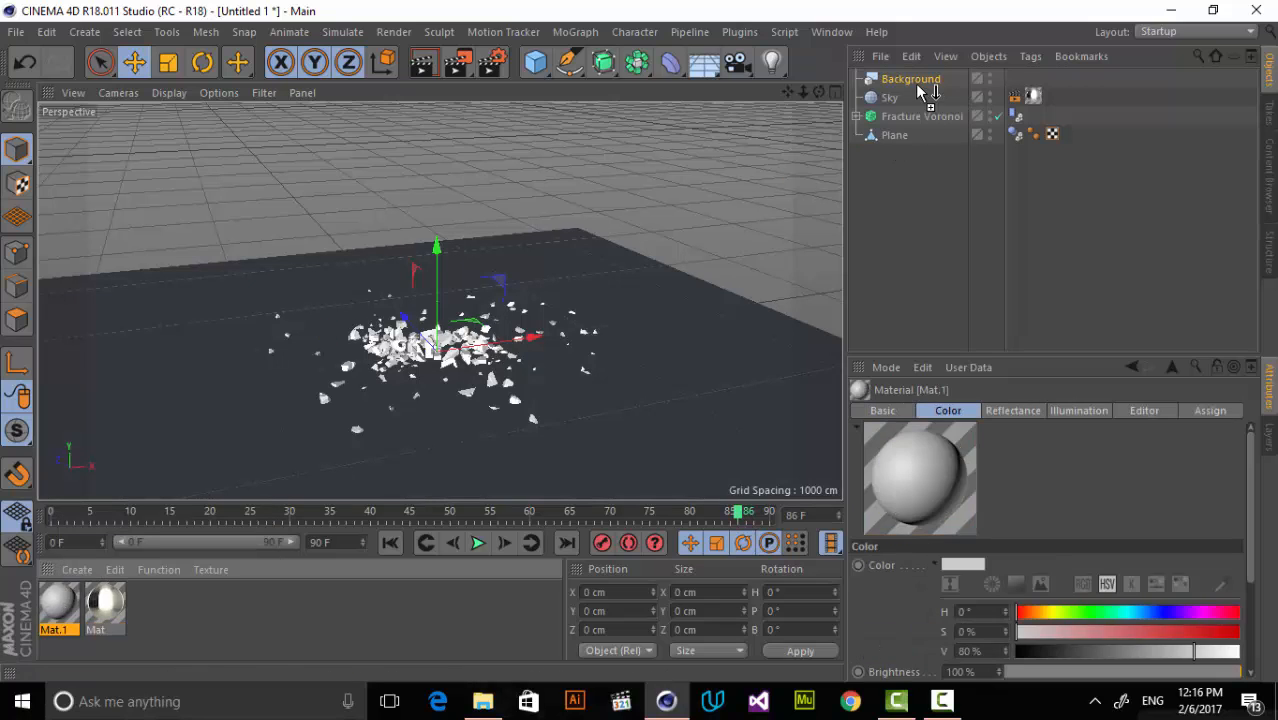
drag(922, 92, 920, 82)
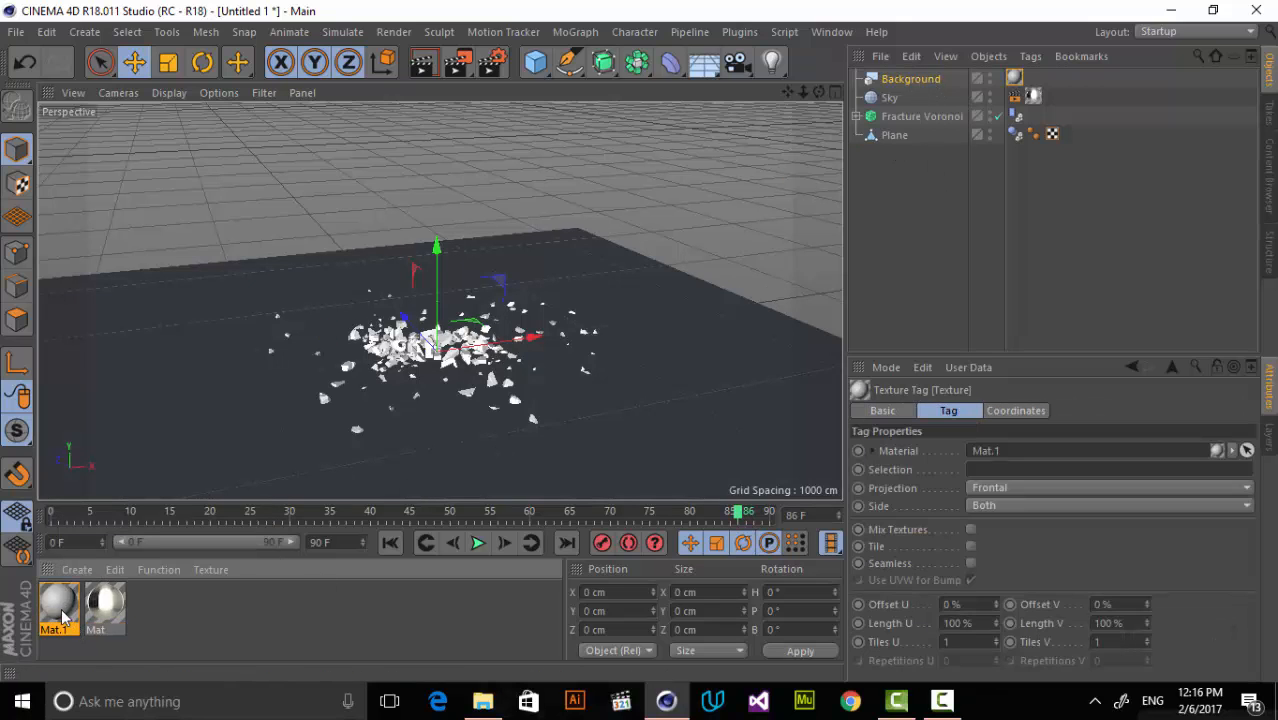
drag(896, 140, 896, 136)
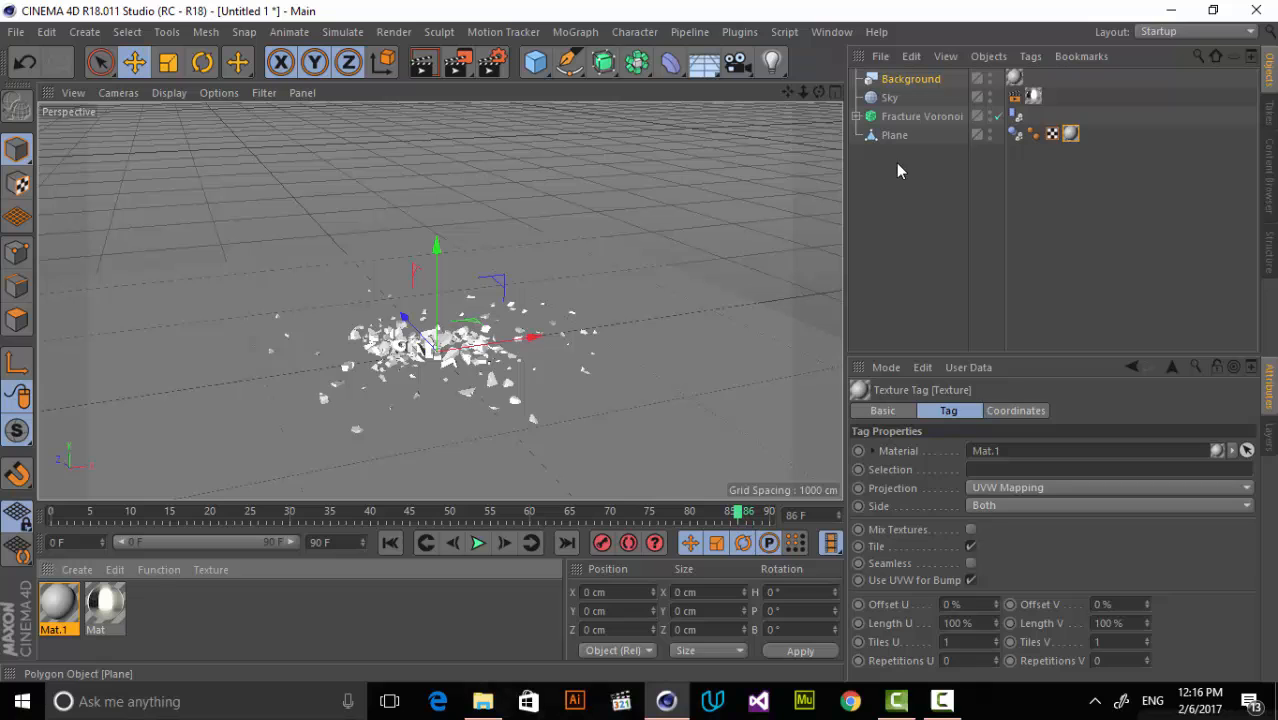
click(701, 150)
Add the Ambient Occlusion effect to the render settings.
drag(802, 94, 758, 97)
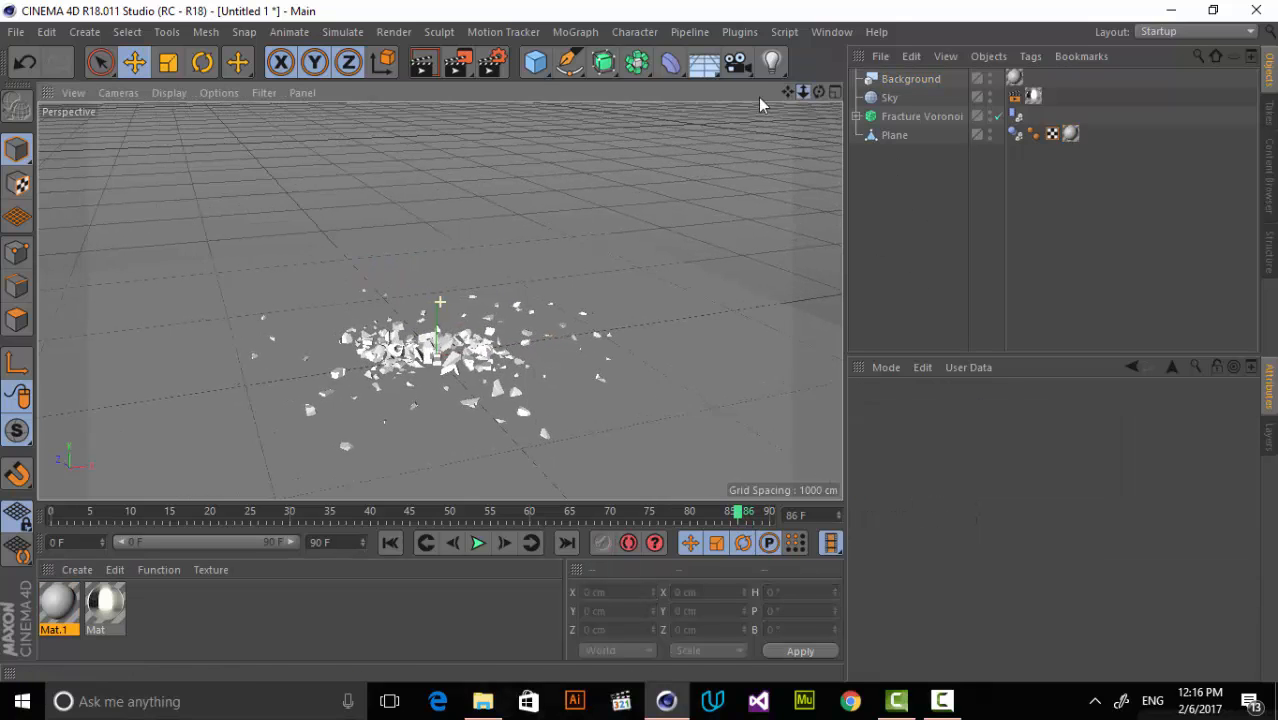
click(491, 62)
click(156, 343)
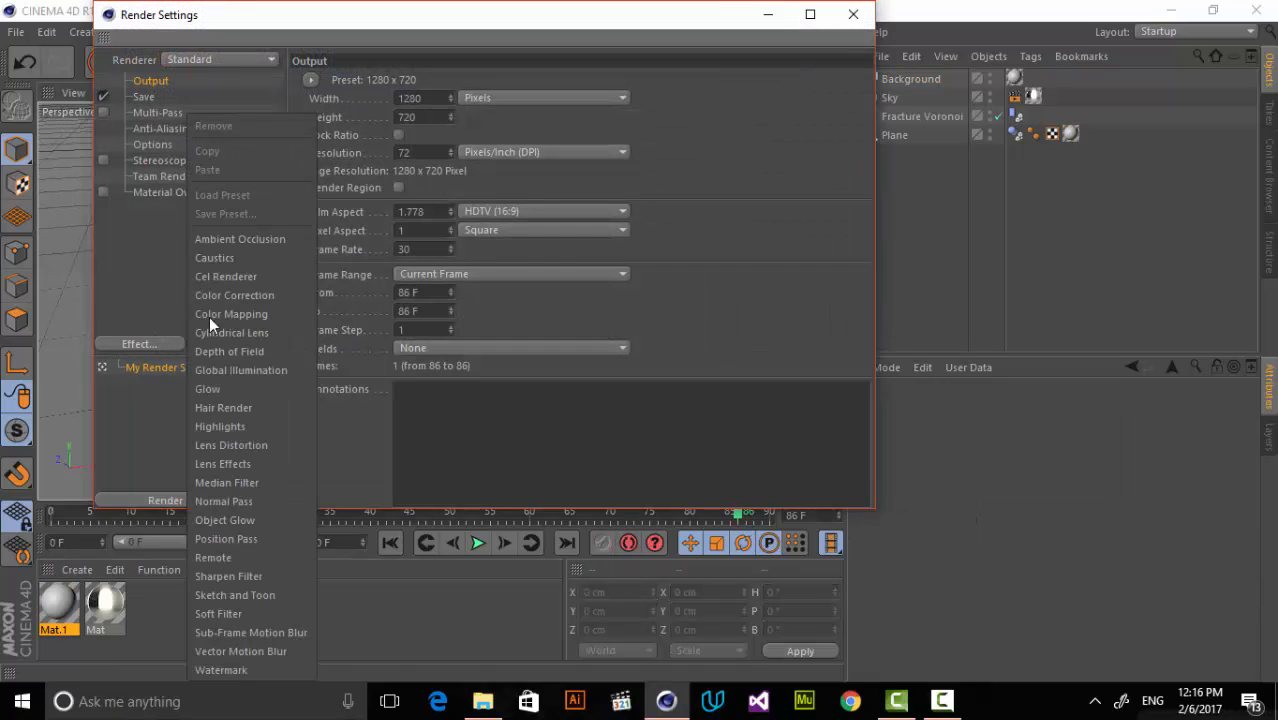
click(244, 240)
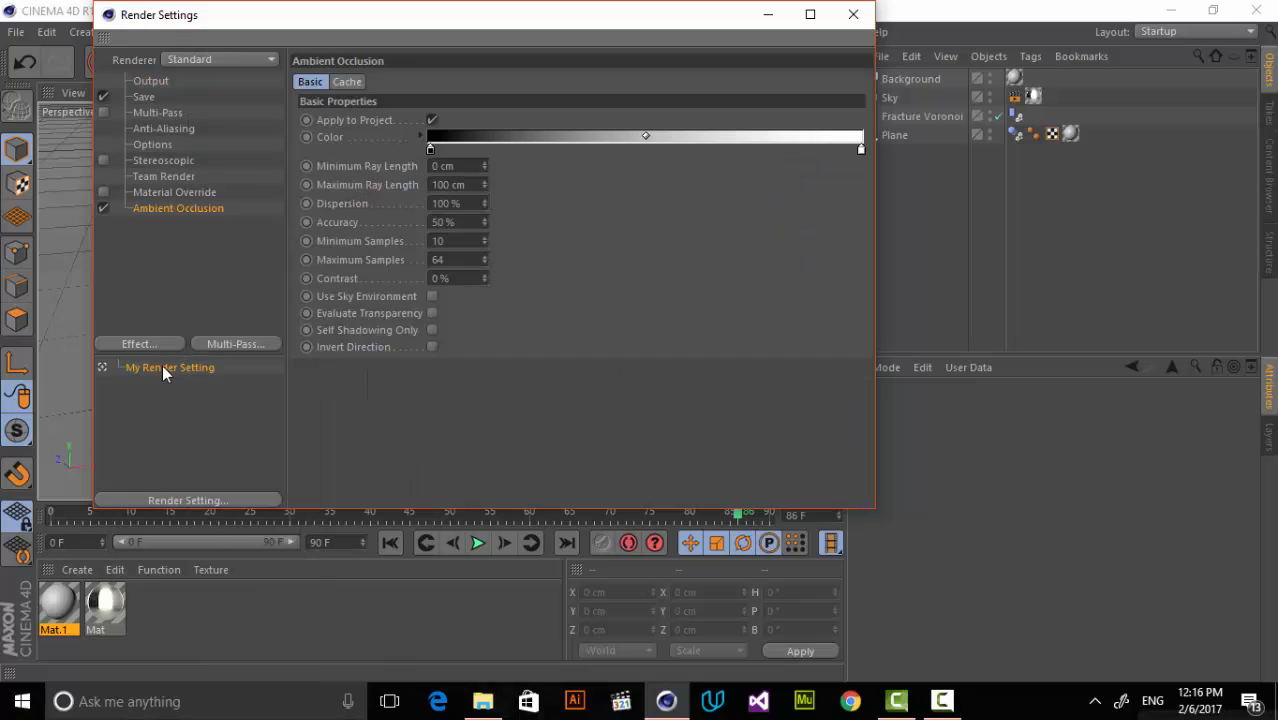
click(853, 14)
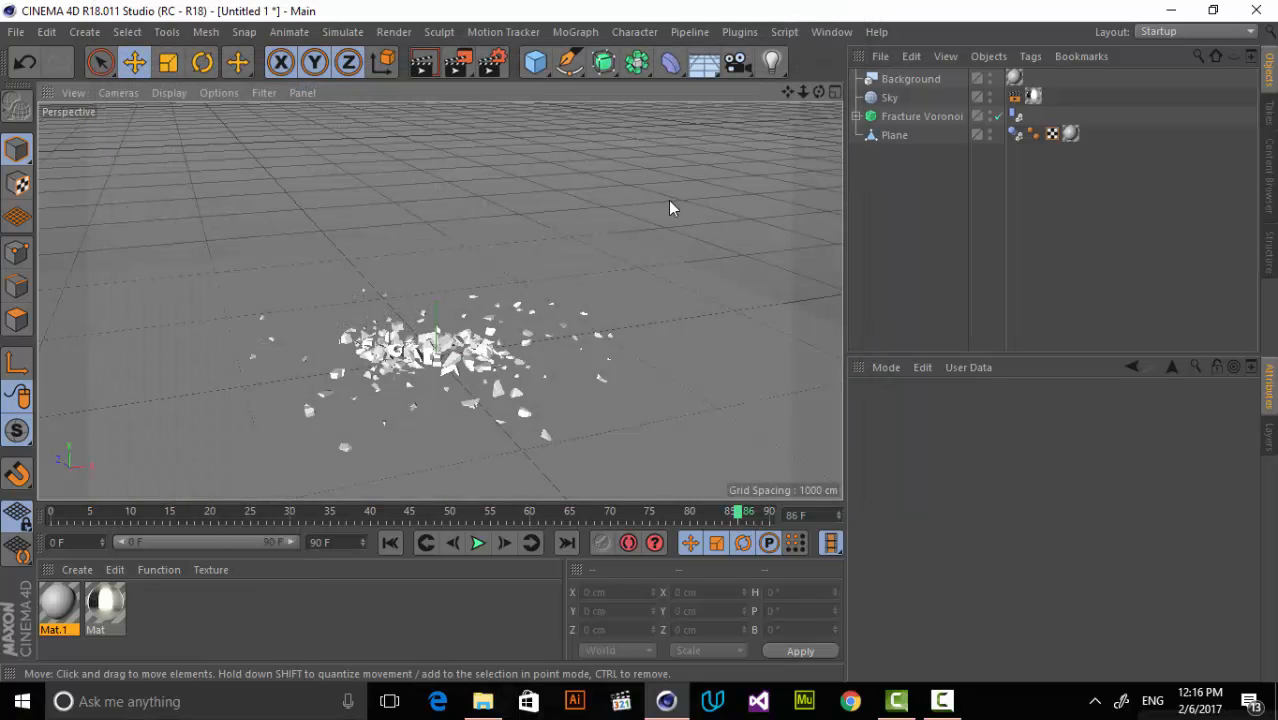
Render the active view to check how the floor plane meets the background.
click(428, 64)
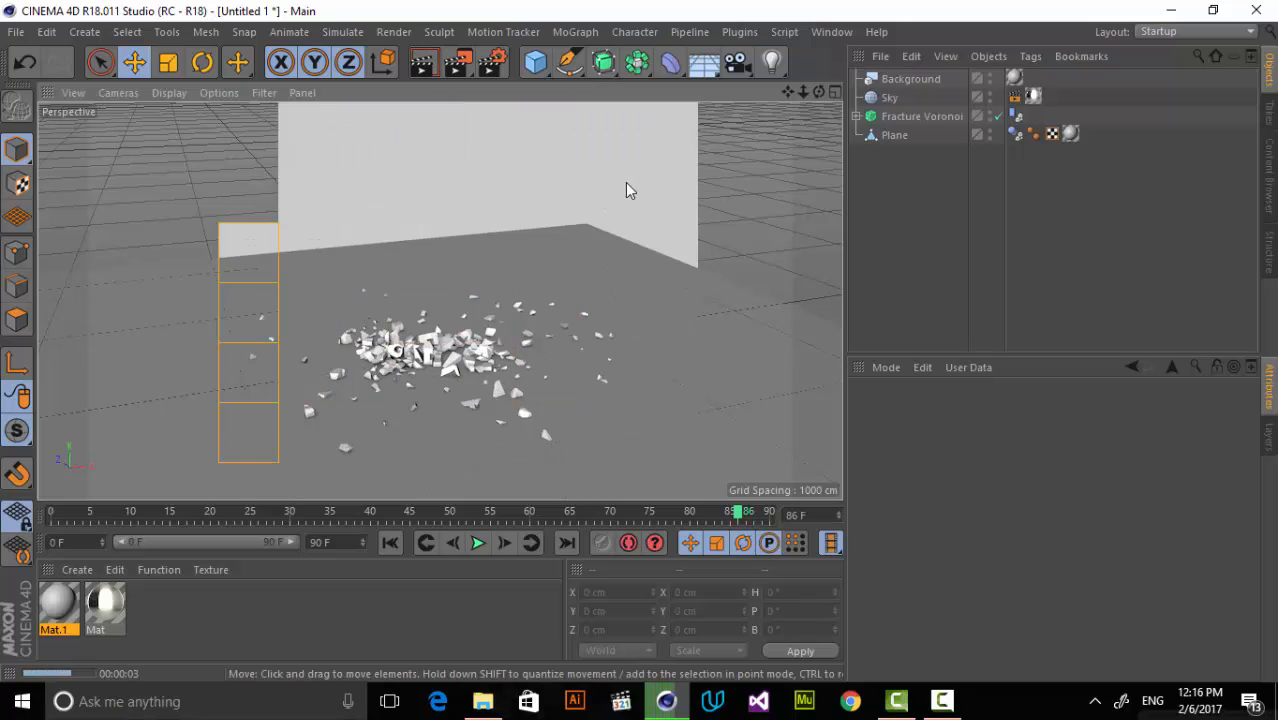
click(612, 272)
click(712, 311)
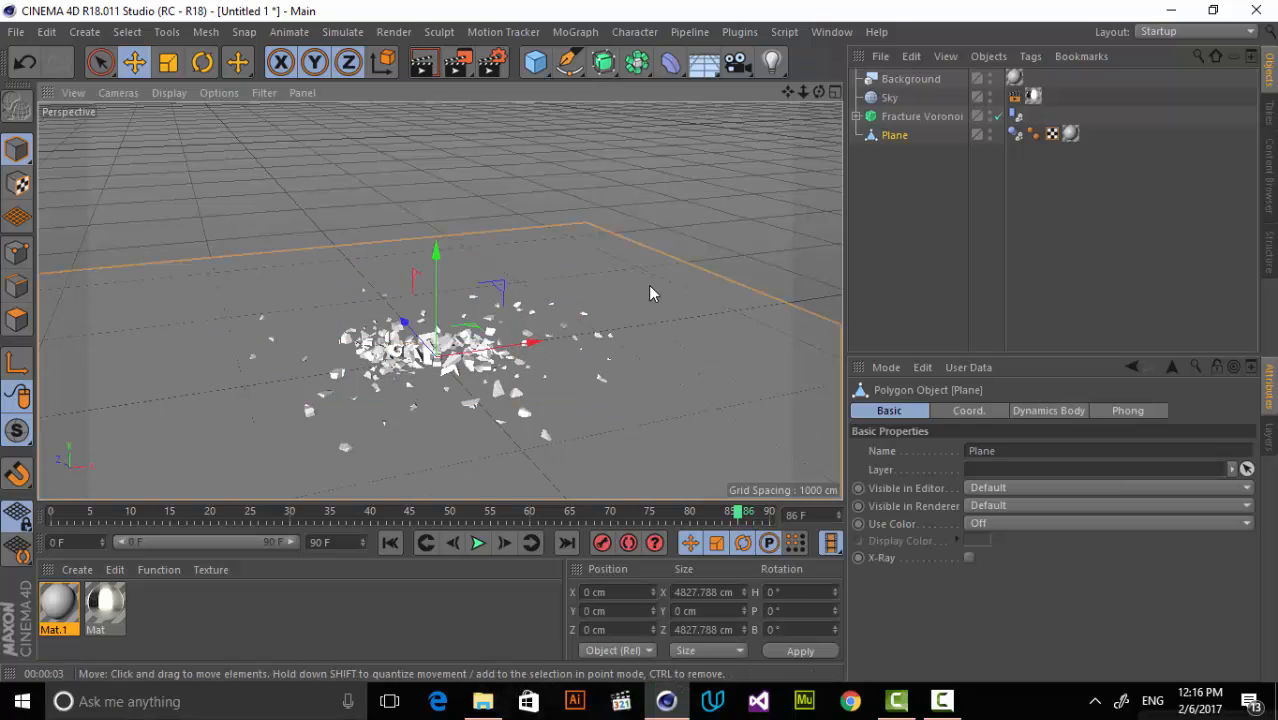
Add a Compositing tag to the Plane and enable Compositing Background.
right_click(903, 145)
mouse_move(1000, 24)
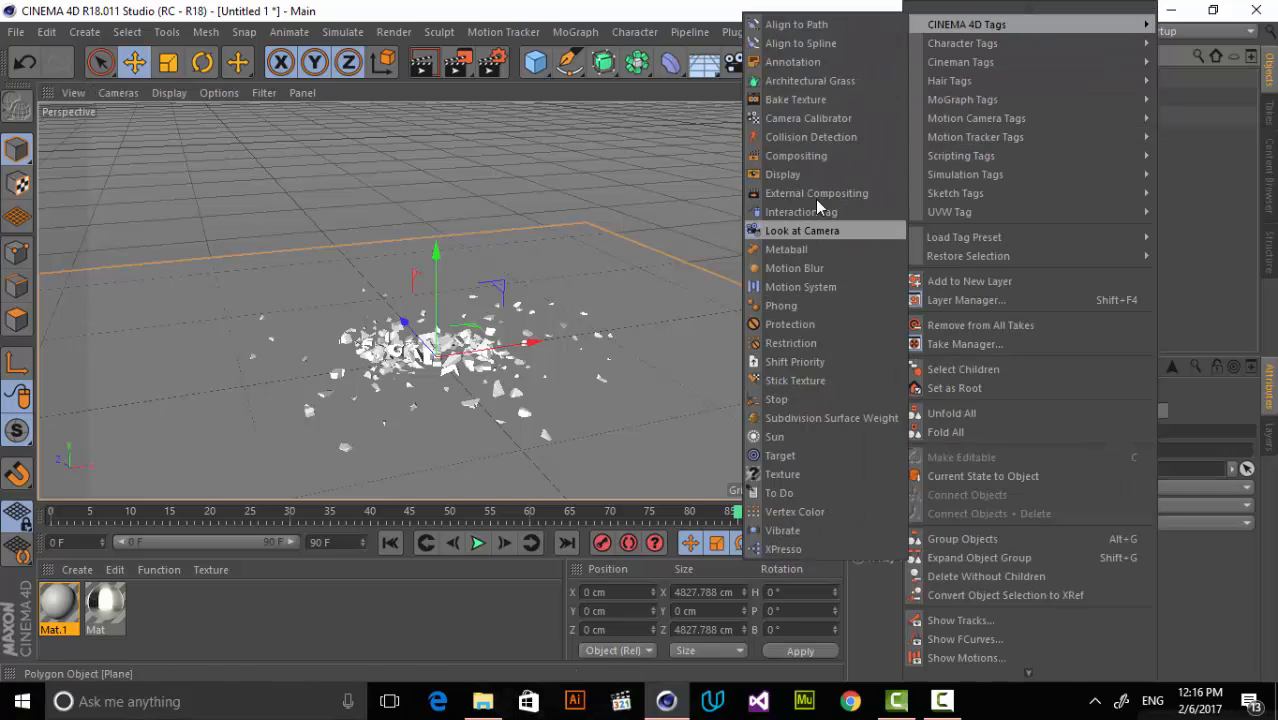
click(836, 155)
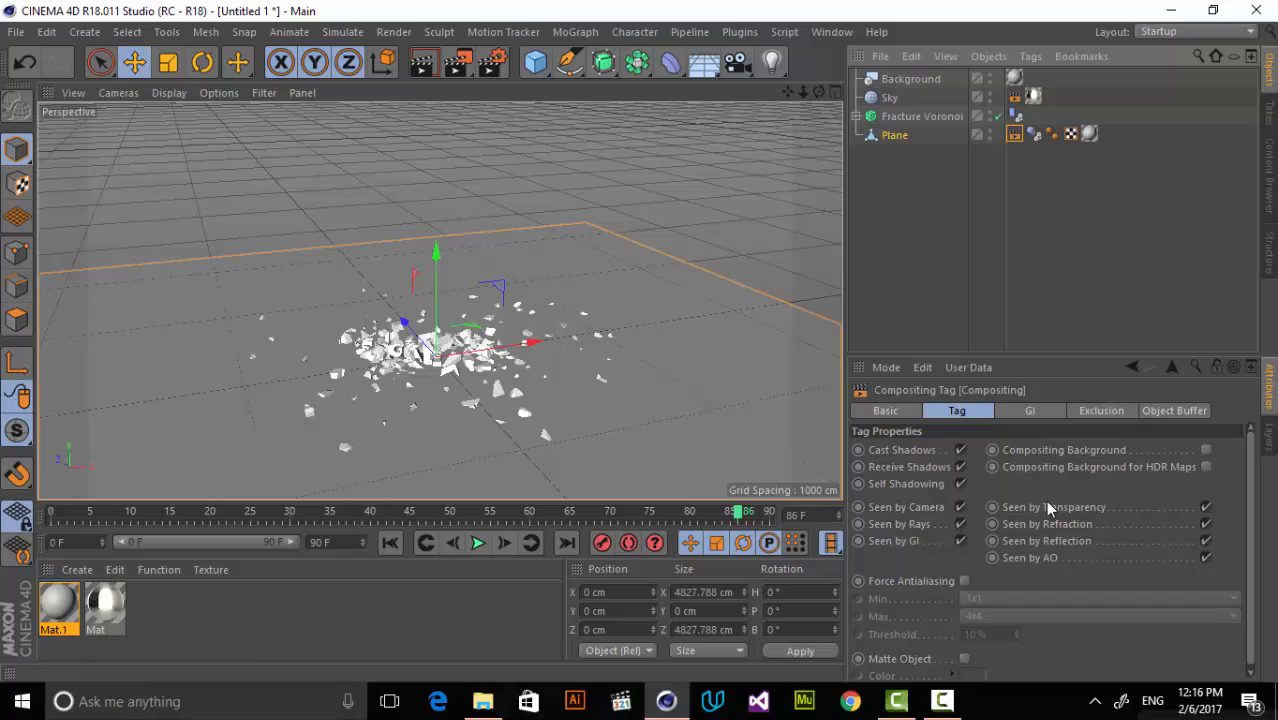
click(498, 134)
Render the active view again to check the floor's blend into the background.
click(424, 64)
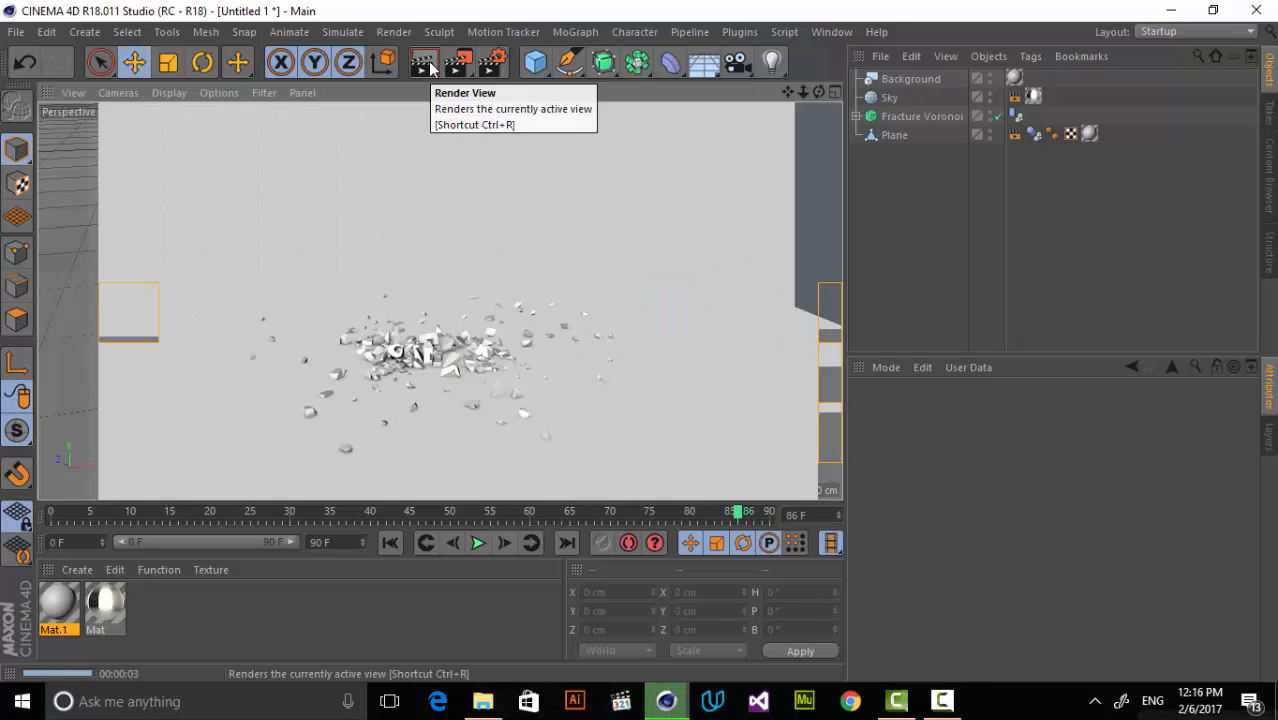
click(639, 153)
drag(803, 92, 771, 86)
Set the render output to the HDTV 1080 25 film/video preset.
click(497, 58)
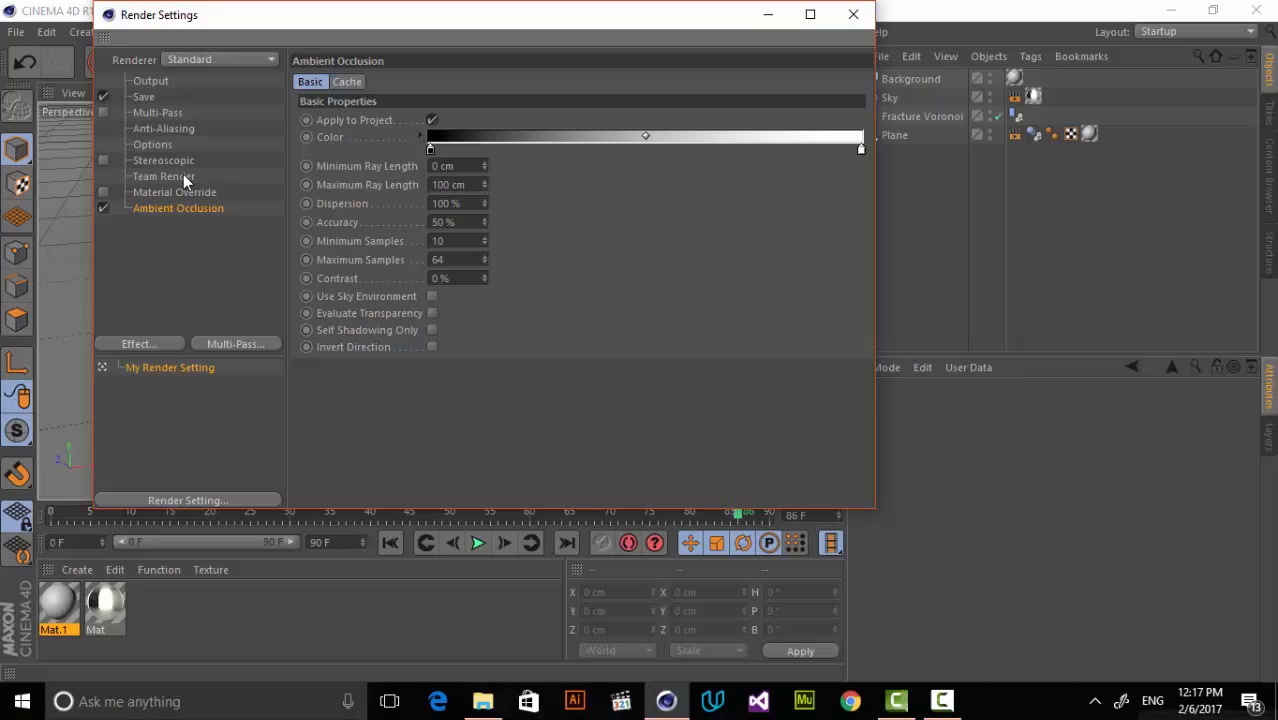
click(150, 81)
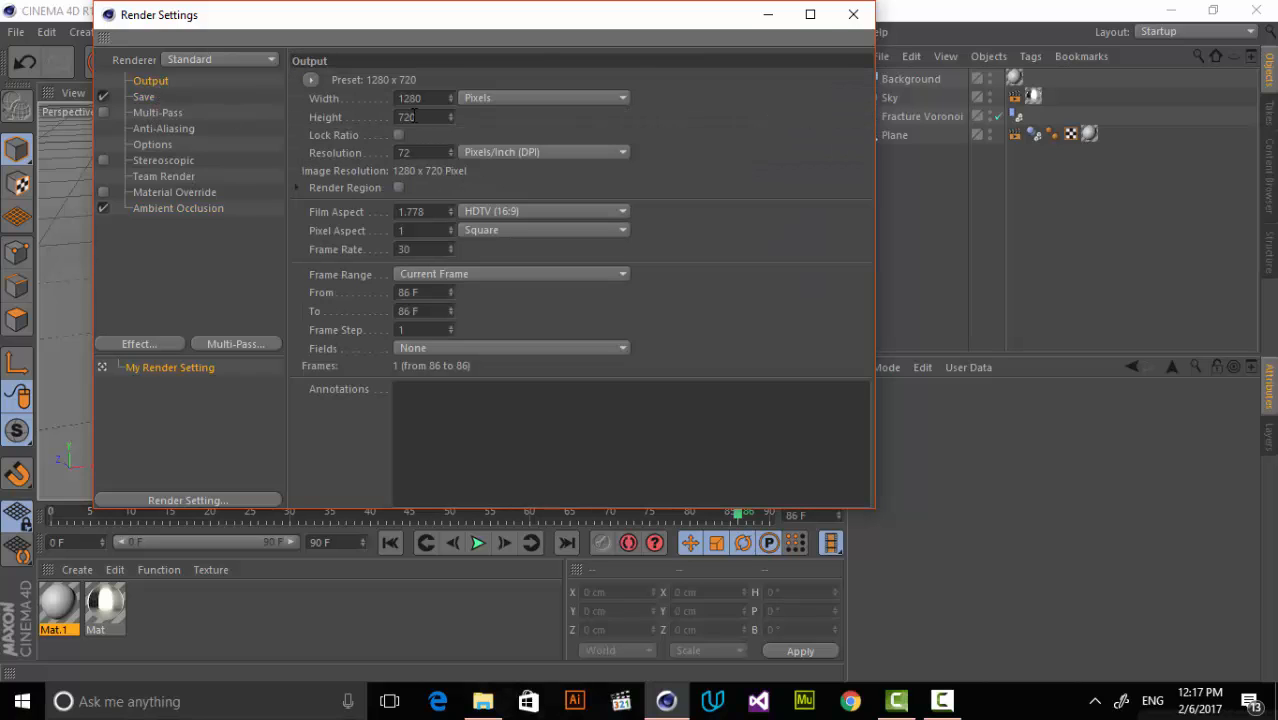
click(313, 79)
mouse_move(368, 136)
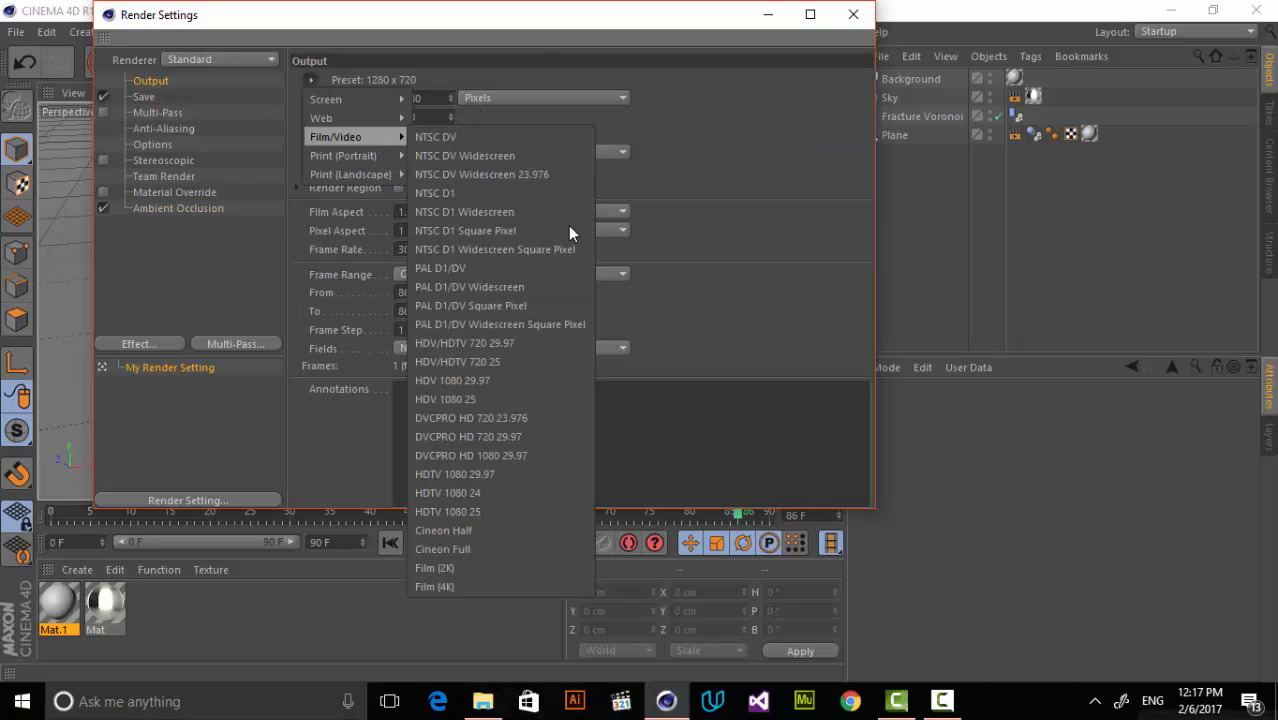
click(505, 512)
click(866, 17)
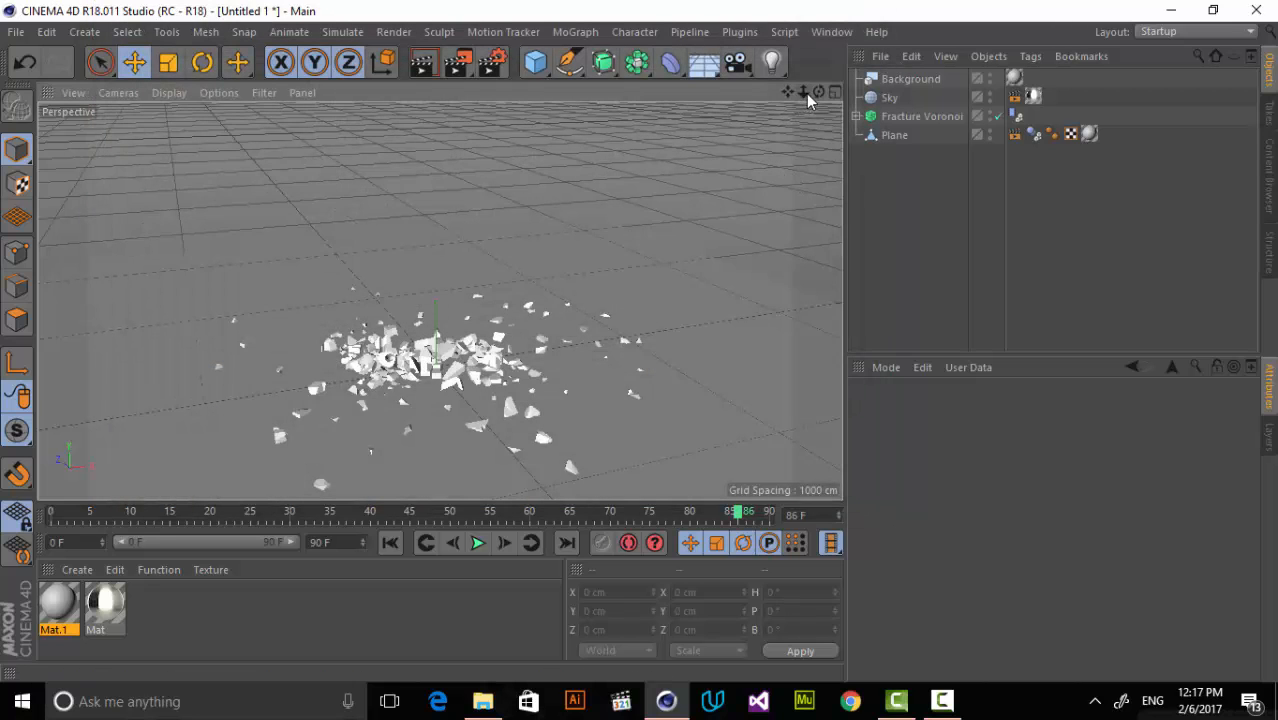
Return the animation to frame 0 and apply a new material to the fractured BREAK text.
mouse_move(788, 92)
mouse_down()
mouse_move(796, 74)
mouse_move(799, 92)
mouse_move(770, 92)
mouse_move(440, 301)
mouse_move(812, 92)
mouse_up()
click(390, 542)
drag(788, 92, 730, 156)
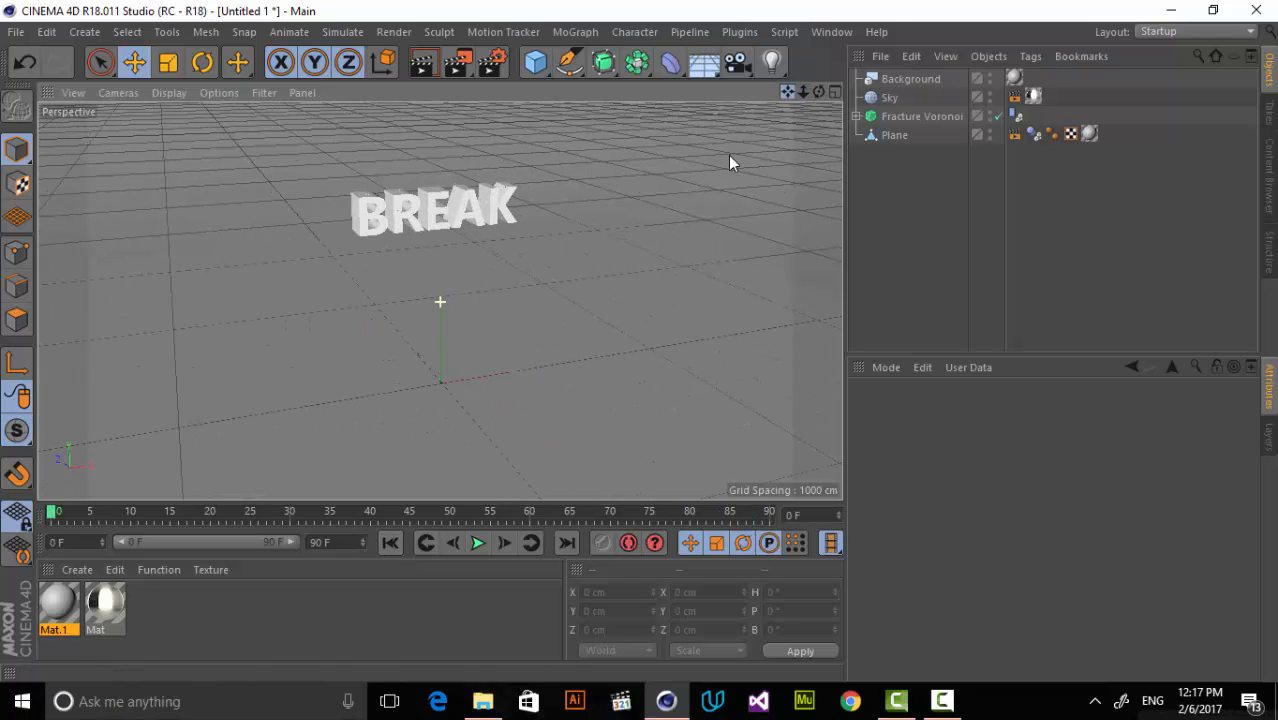
click(86, 578)
click(130, 409)
drag(58, 603, 344, 295)
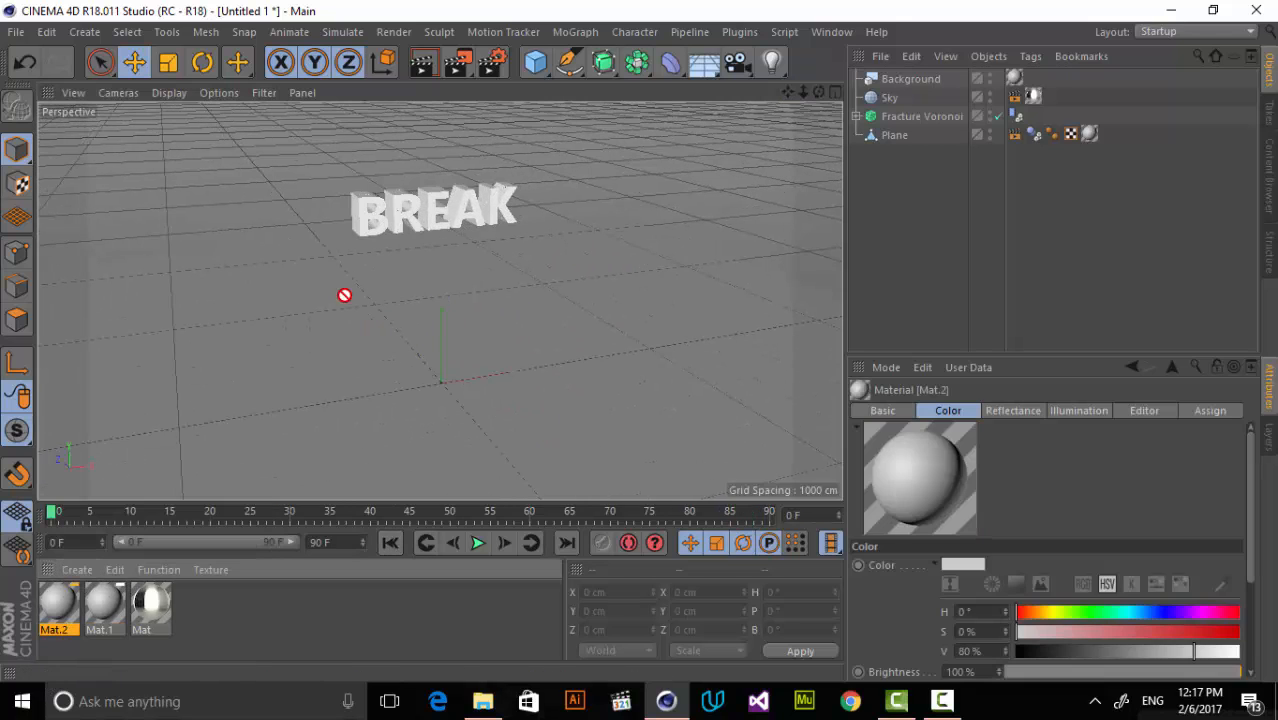
drag(408, 230, 410, 232)
Set the text material's color to red with hue 358° and saturation 88%.
double_click(60, 610)
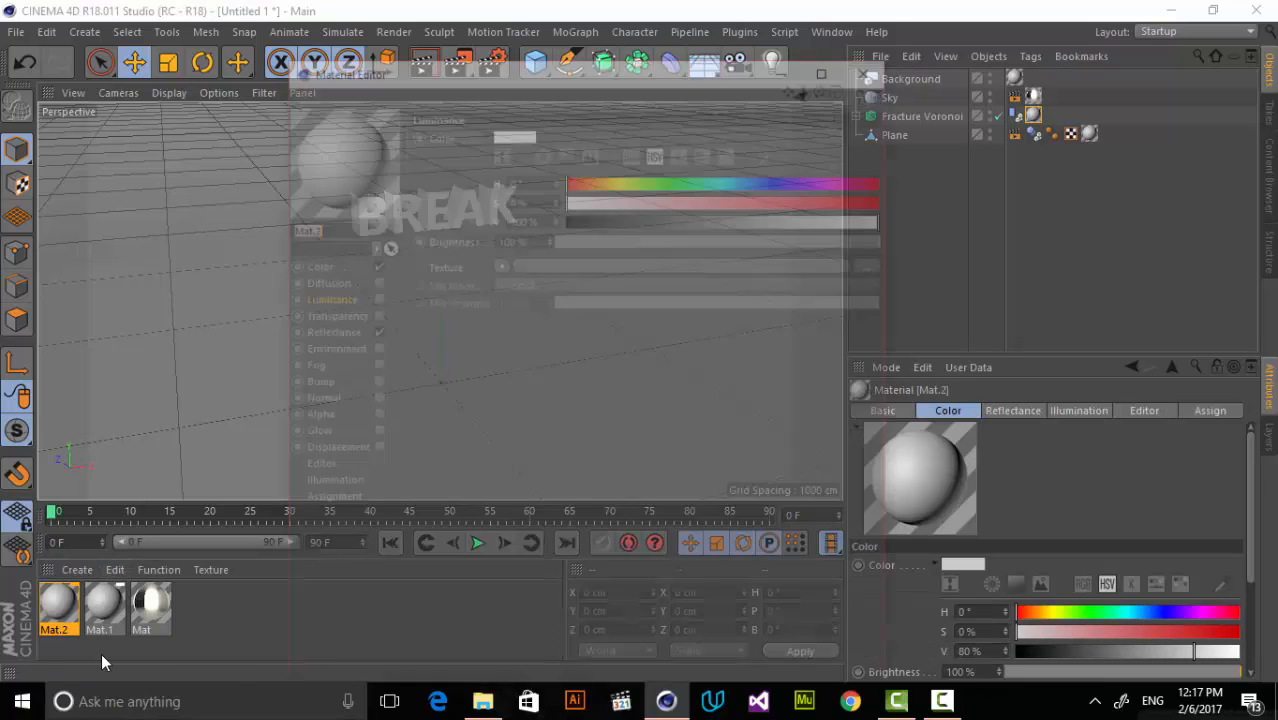
click(331, 268)
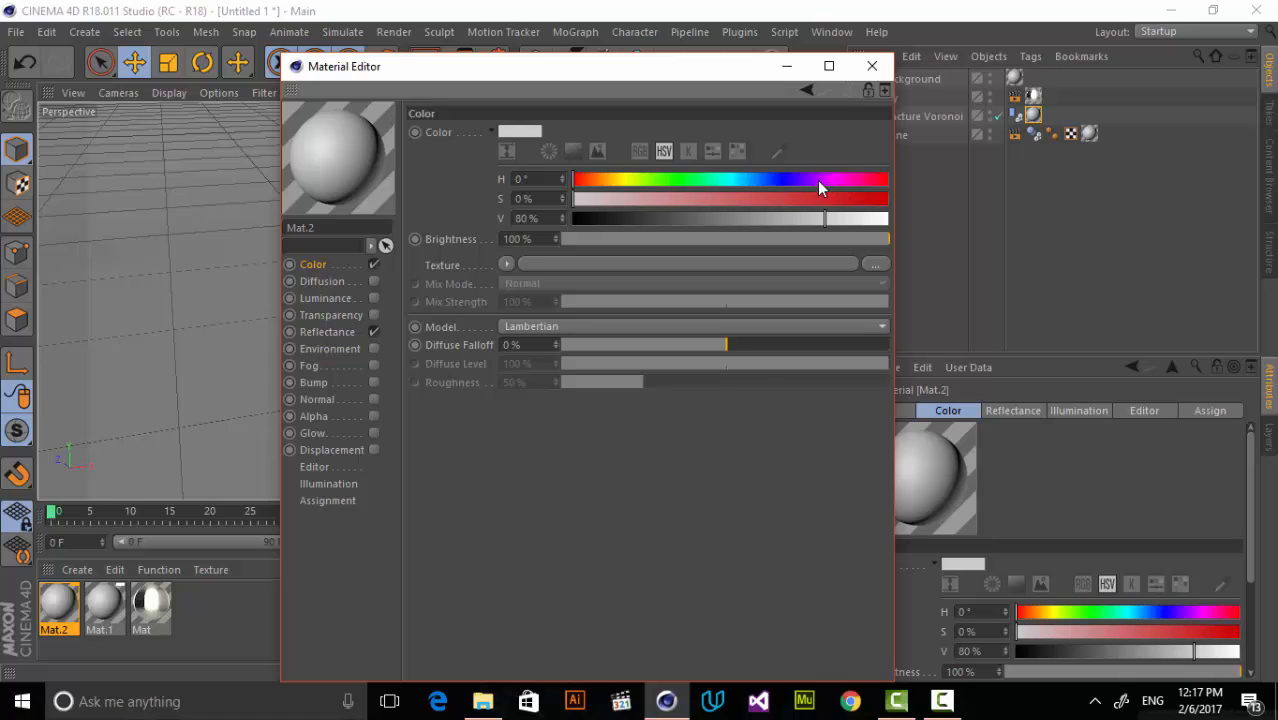
click(851, 199)
drag(886, 178, 883, 179)
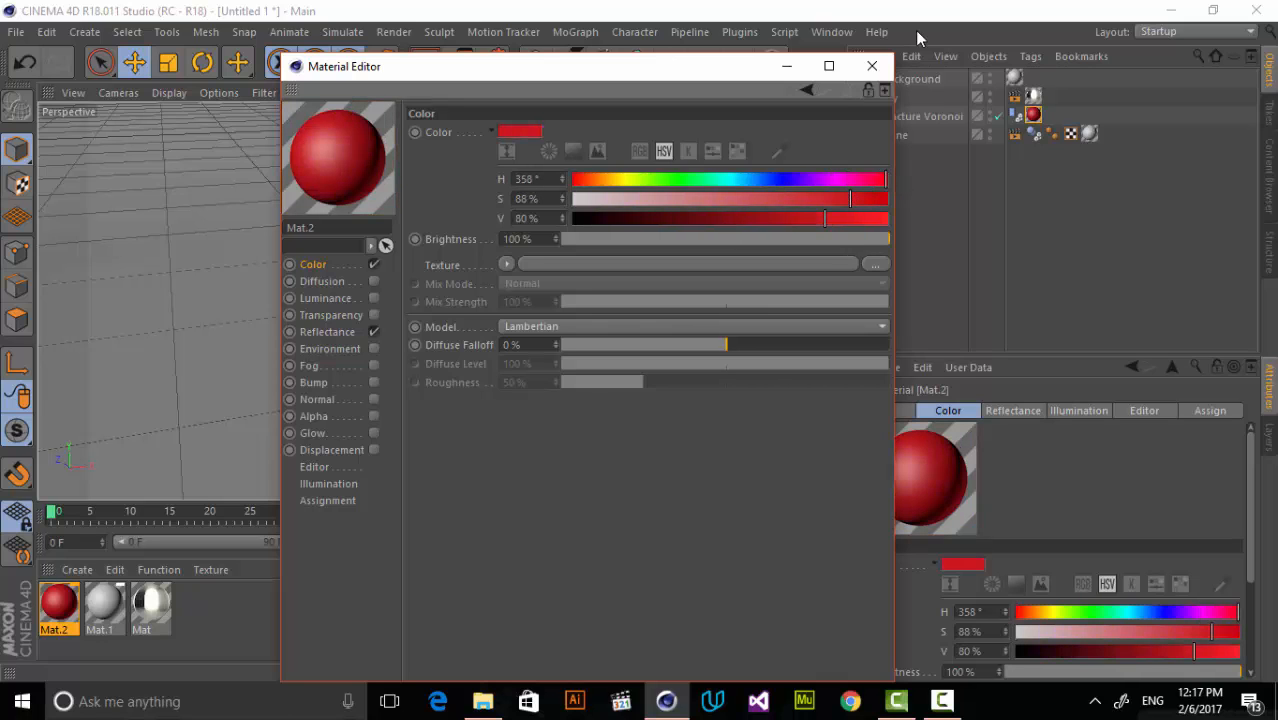
Add a Phong reflectance layer to the text material and use a Fresnel shader as its layer color texture.
click(345, 330)
click(450, 172)
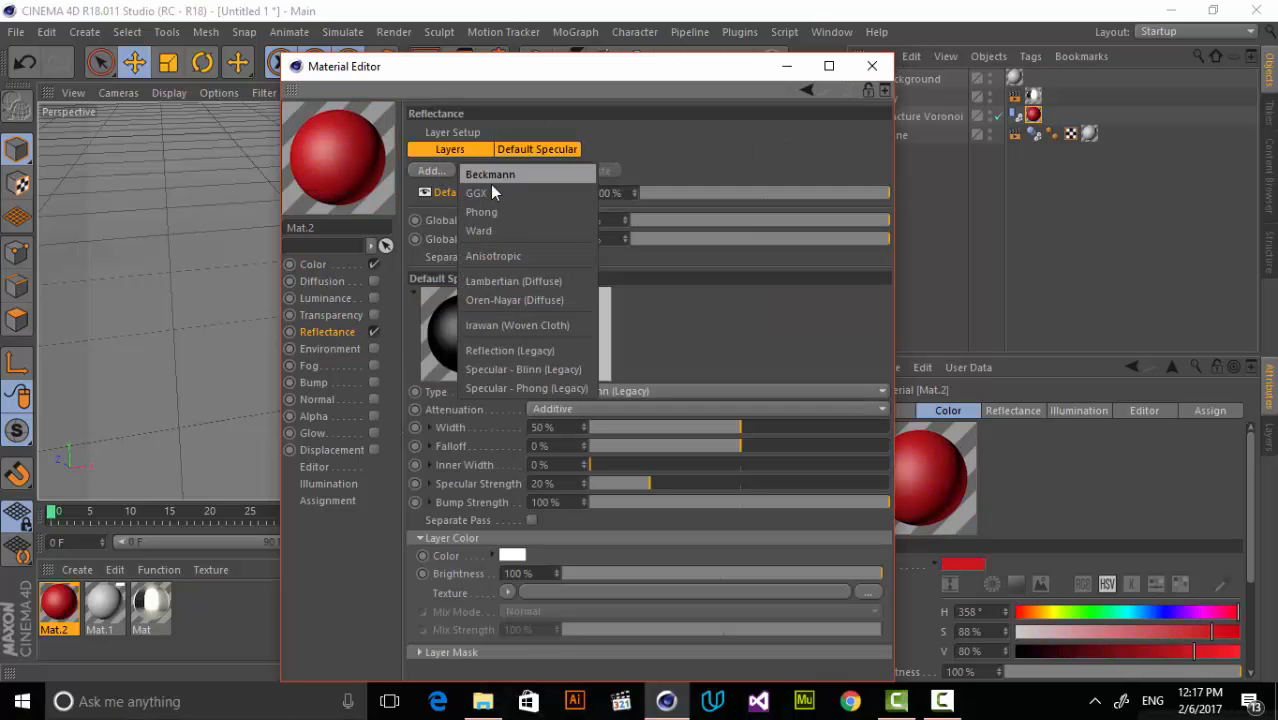
click(505, 211)
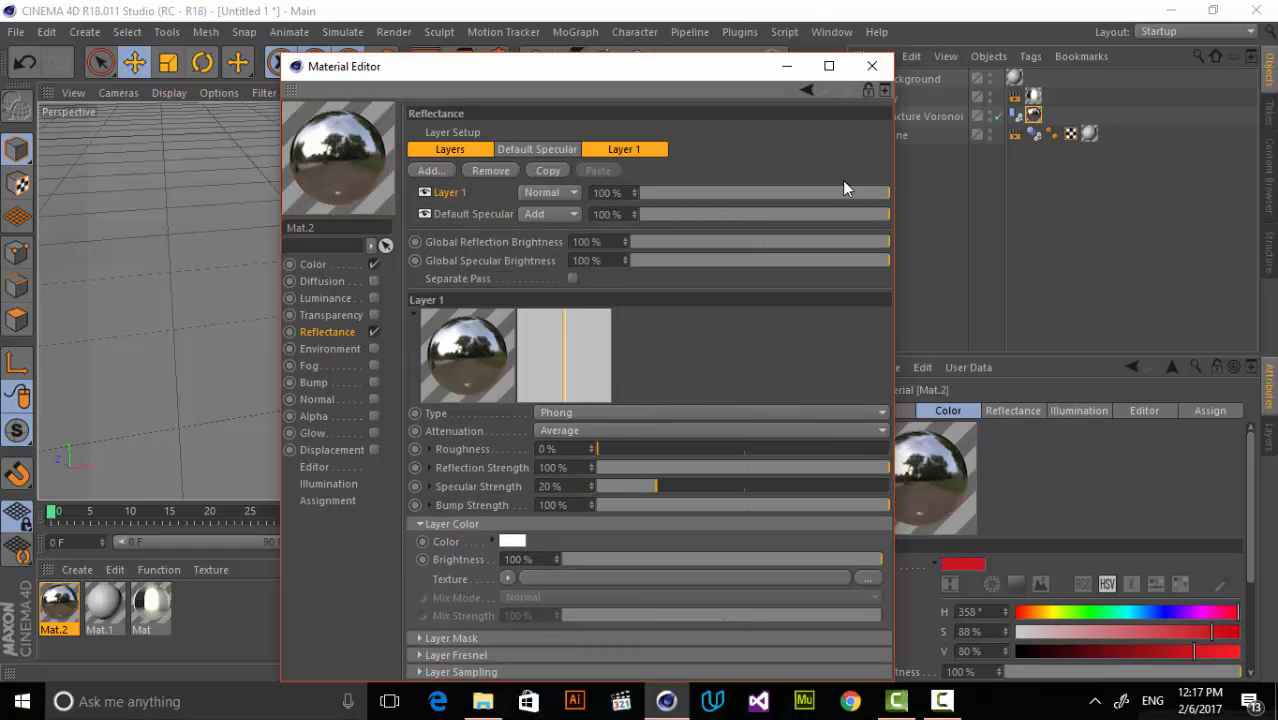
click(507, 578)
click(566, 295)
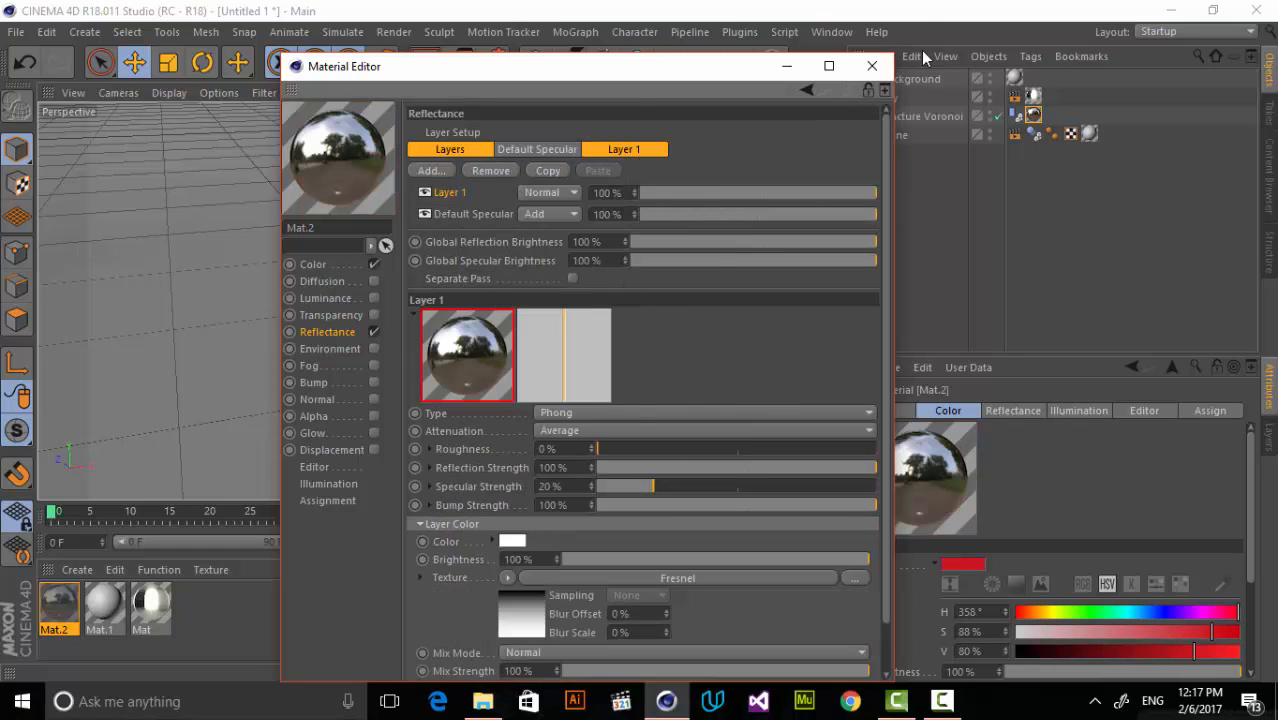
Close the Material Editor and check the red BREAK text's material with a test render of the view.
click(872, 66)
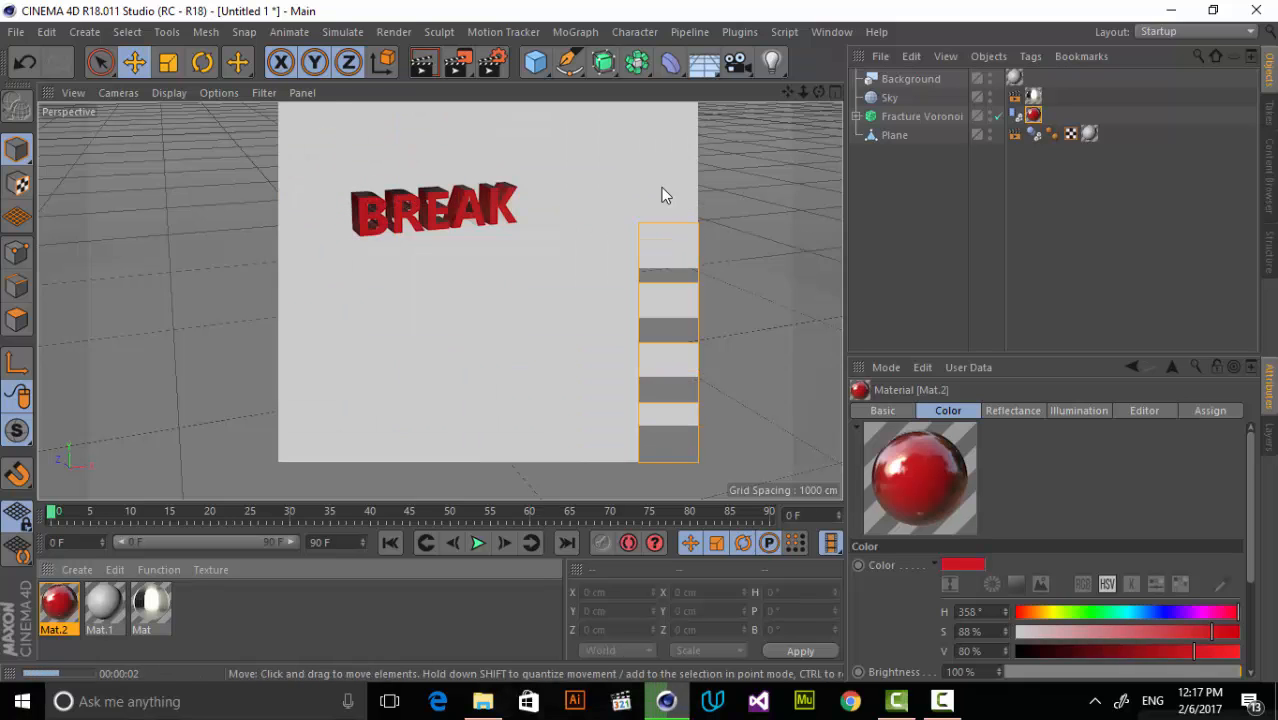
click(620, 182)
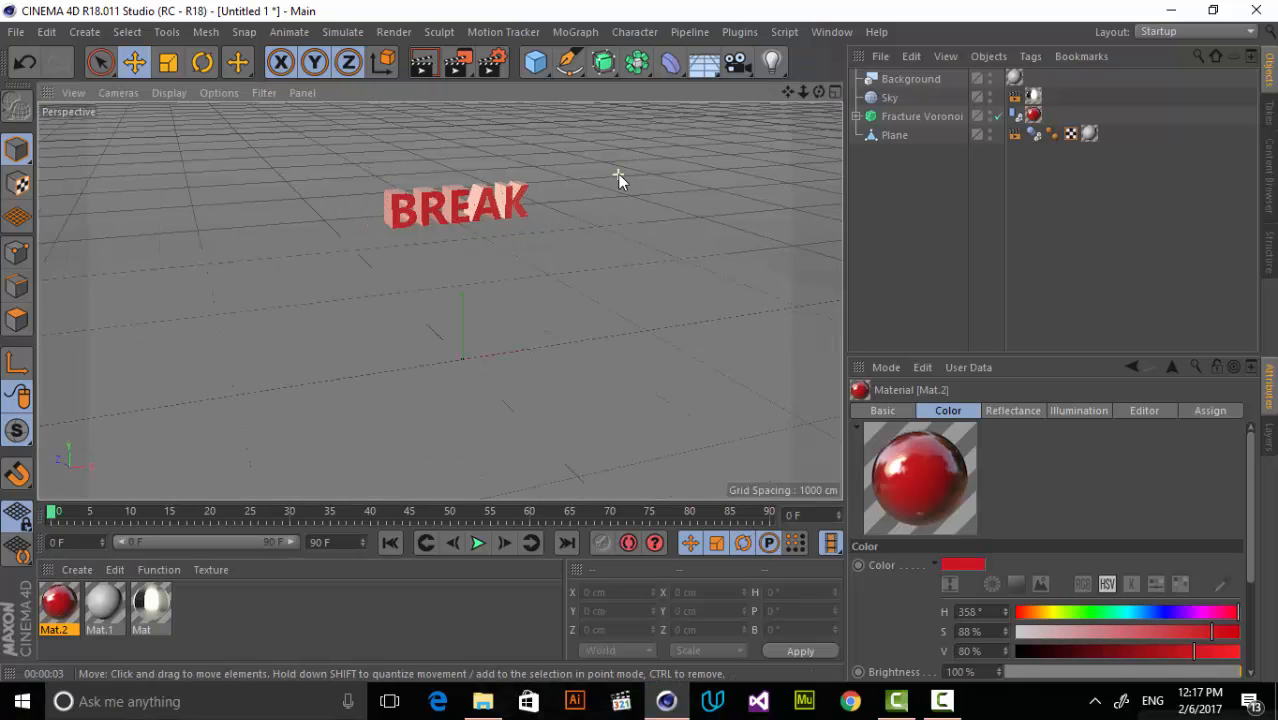
Add two Omni lights, raising the first and placing the second about 1515 cm forward along Z, raised and shifted sideways.
drag(771, 62, 850, 77)
drag(480, 237, 465, 138)
drag(771, 64, 830, 89)
drag(448, 299, 640, 488)
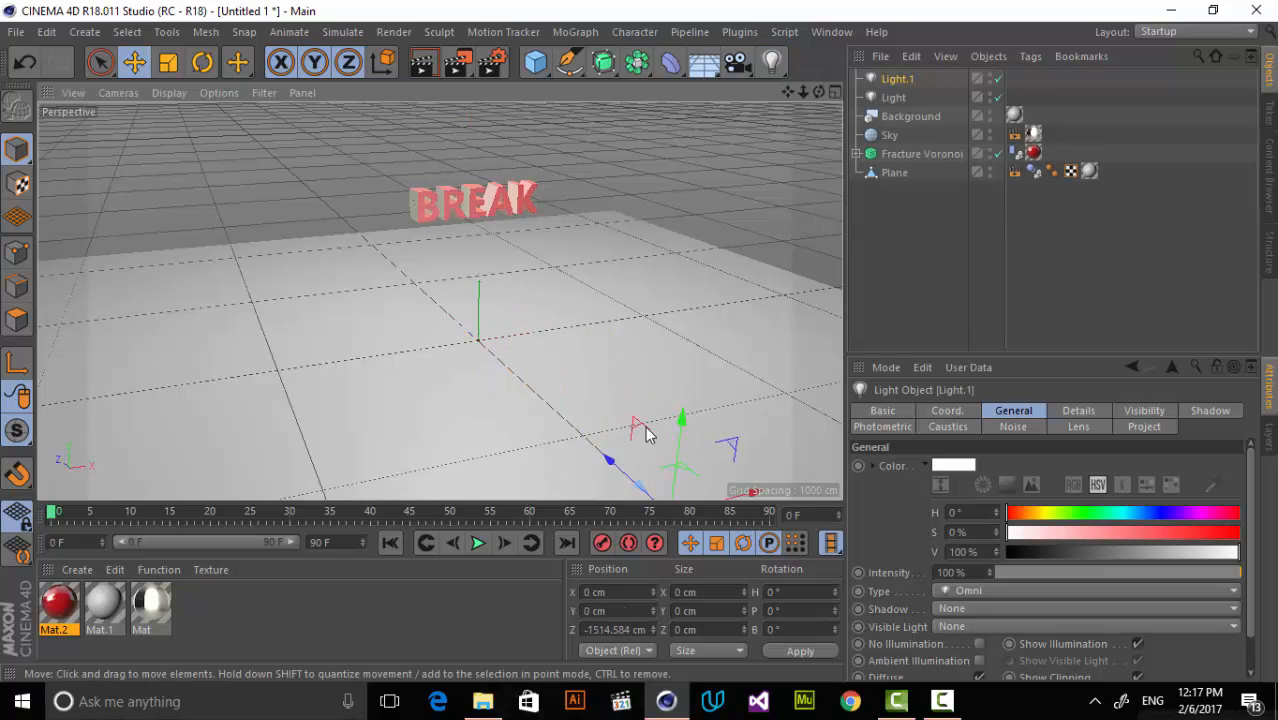
drag(685, 442, 707, 250)
drag(760, 318, 399, 385)
click(755, 167)
Add a camera, look through it, and pan it to reposition the BREAK text in the view.
drag(736, 62, 980, 92)
click(997, 80)
drag(788, 92, 700, 200)
Play the animation to frame 45, pull the camera back to fit all the fragments, and render the view.
click(478, 543)
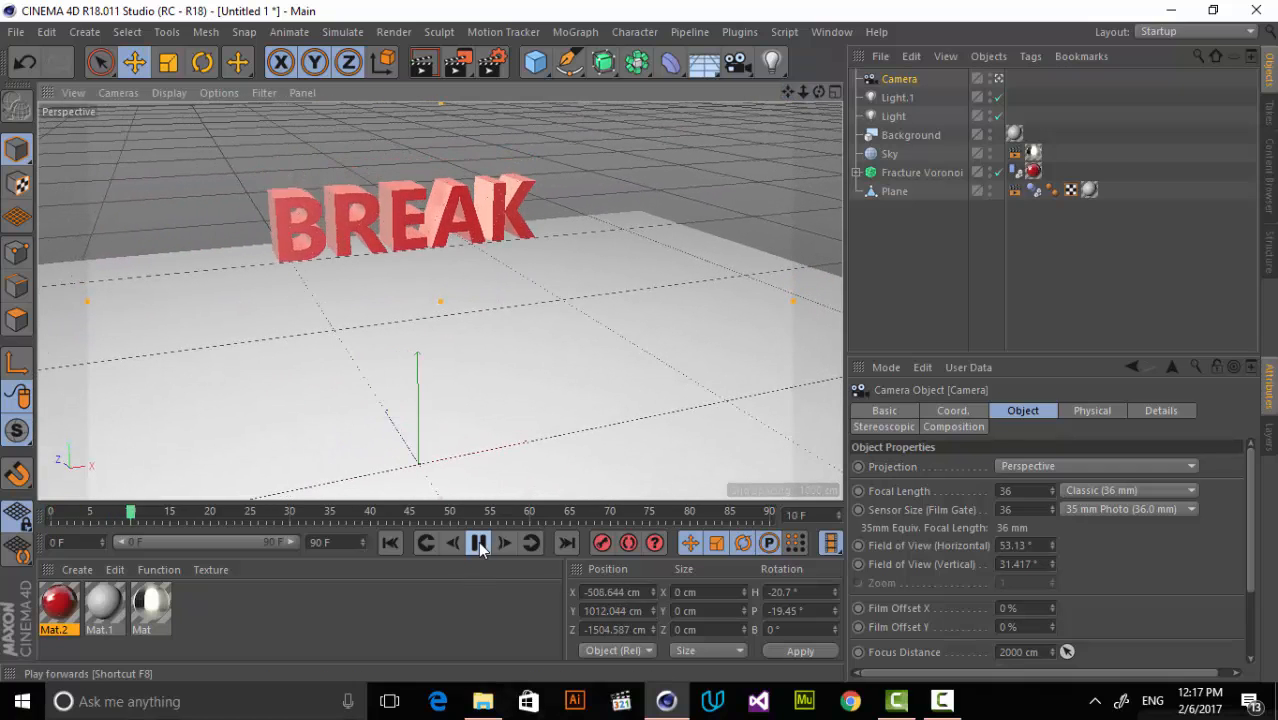
click(478, 543)
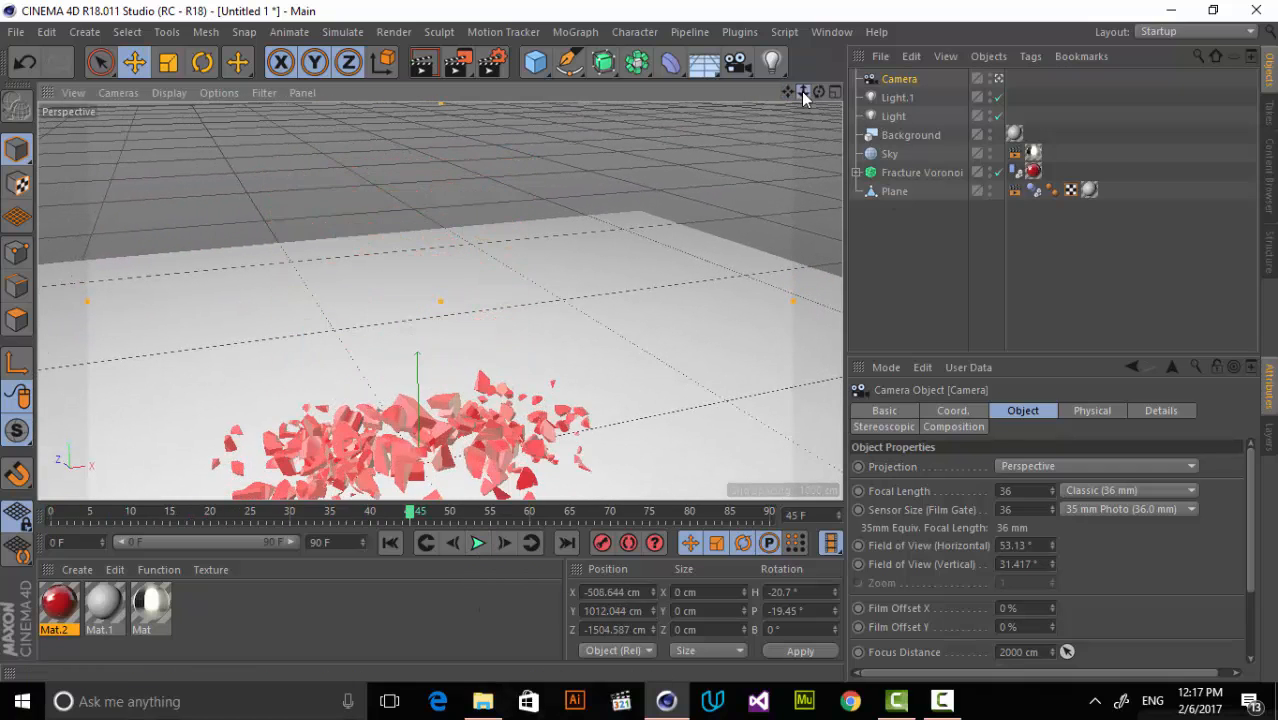
drag(803, 92, 513, 103)
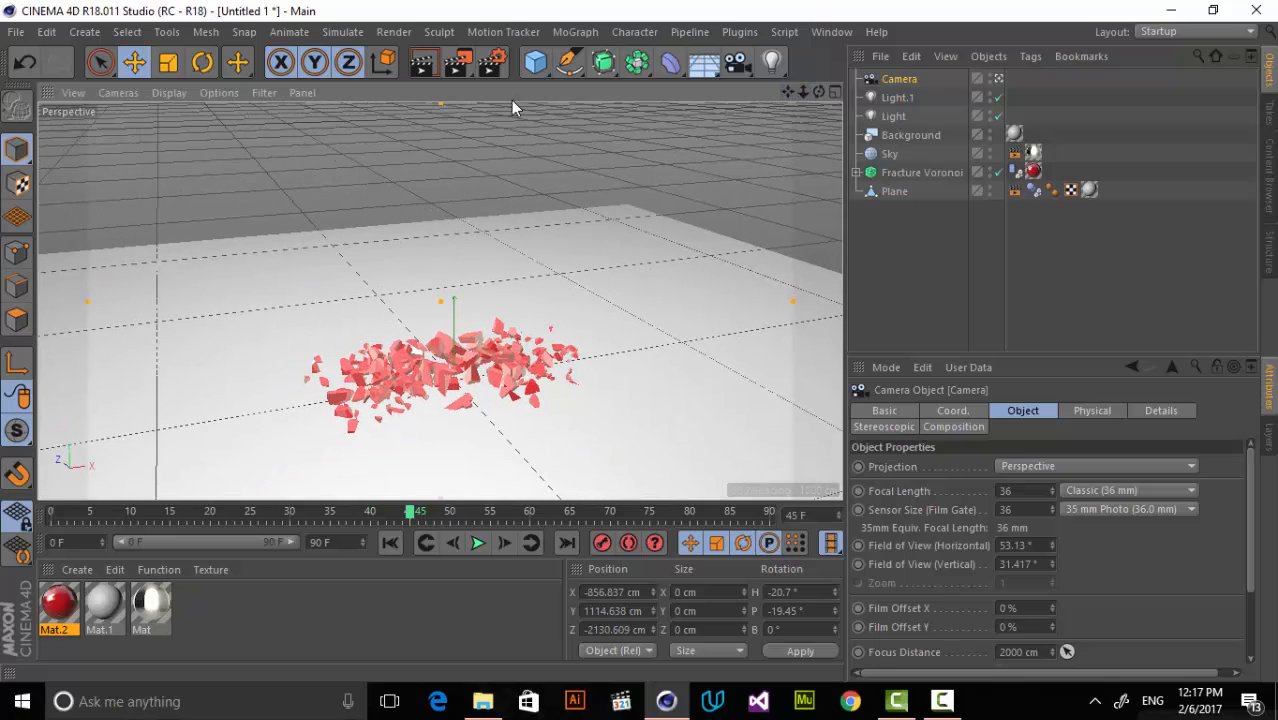
click(425, 64)
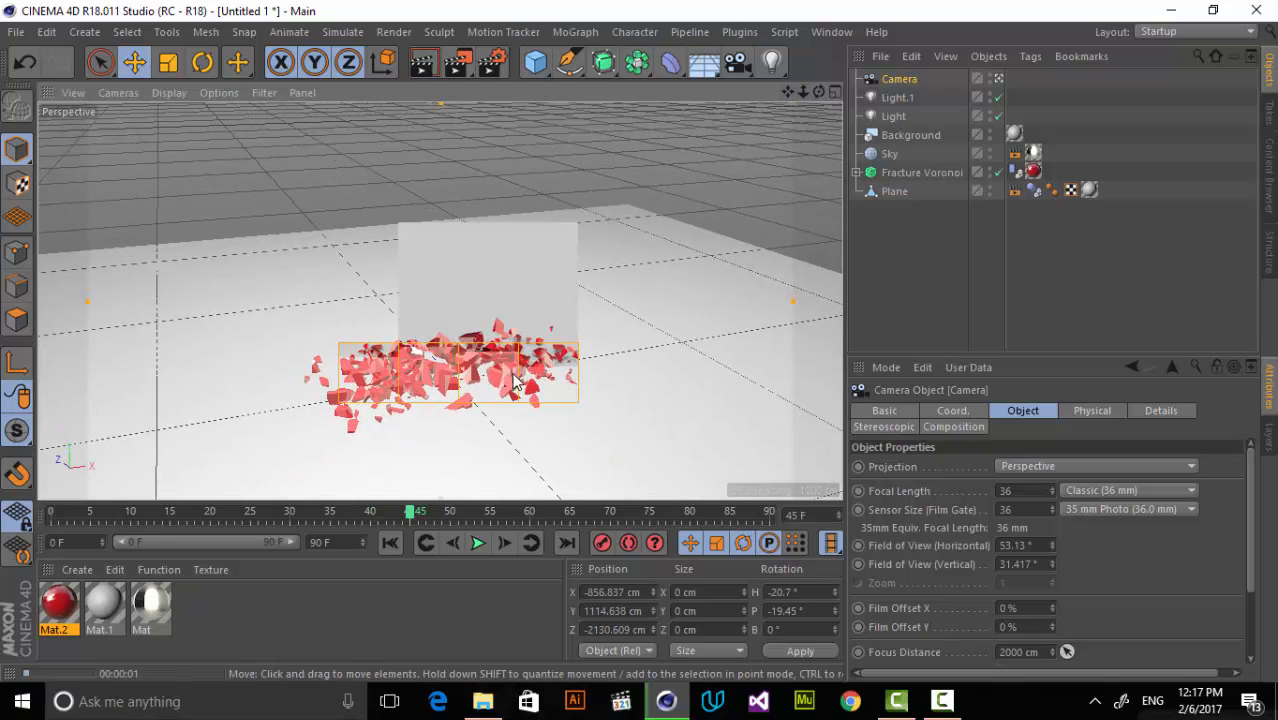